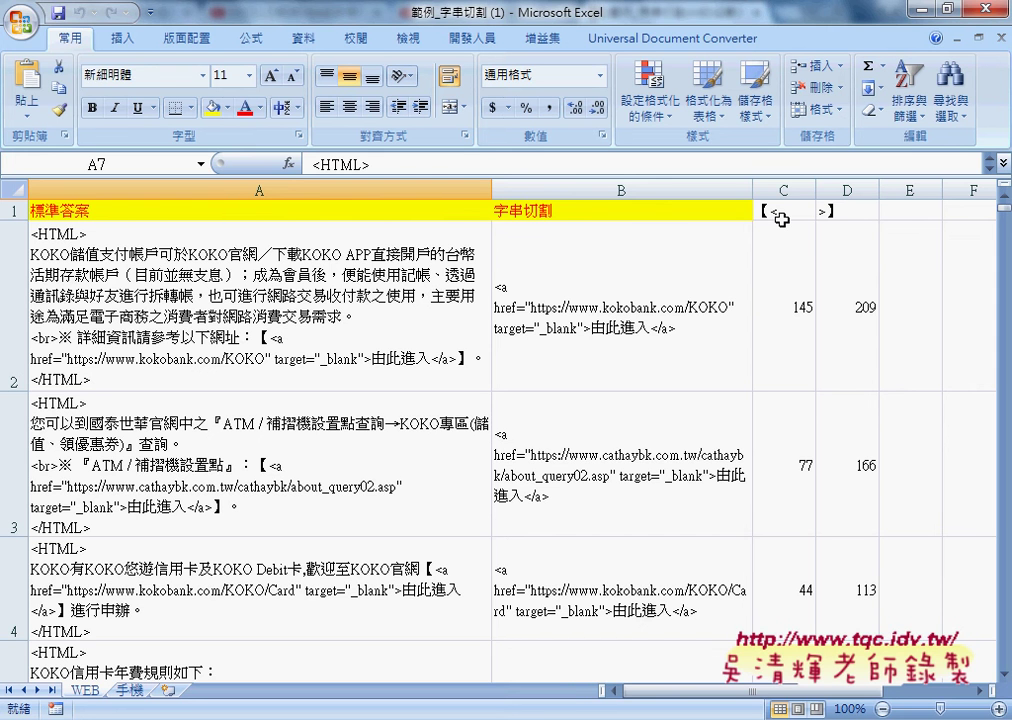
Step: Select B2 to show its =MID(A2,C2+1,D2-C2) formula in the formula bar
left_click(594, 307)
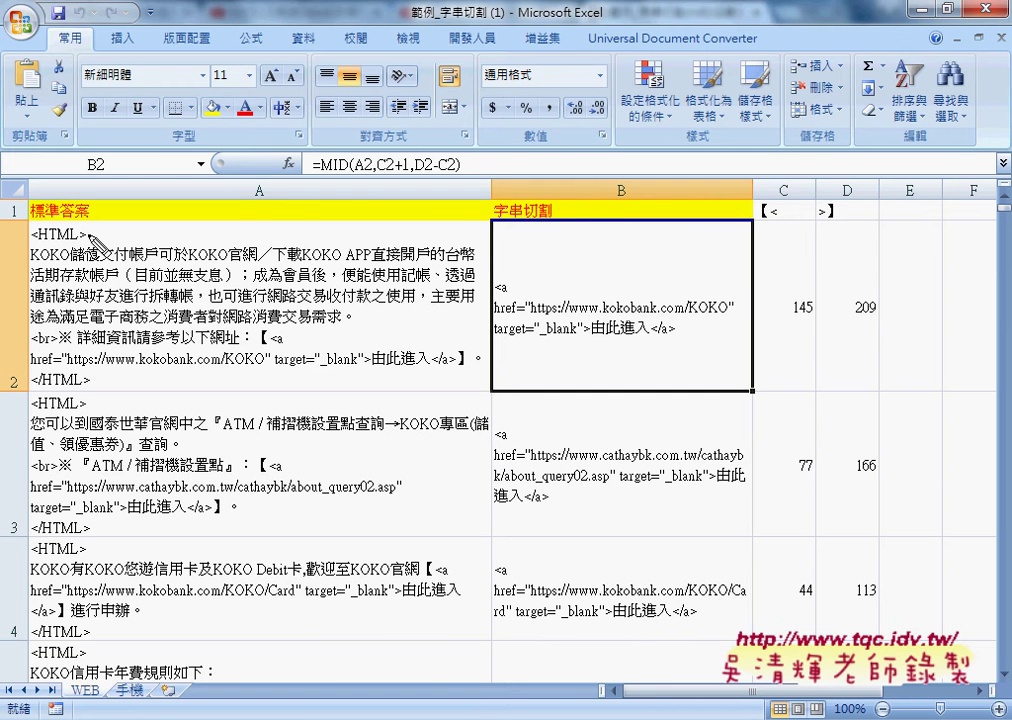
Step: Box A2's source text in red and mark where the link starts after 【 and ends before 】
left_click_drag(26, 214, 20, 392)
mouse_move(30, 198)
left_mouse_down()
mouse_move(440, 199)
mouse_move(472, 392)
left_mouse_up()
left_click_drag(30, 394, 474, 398)
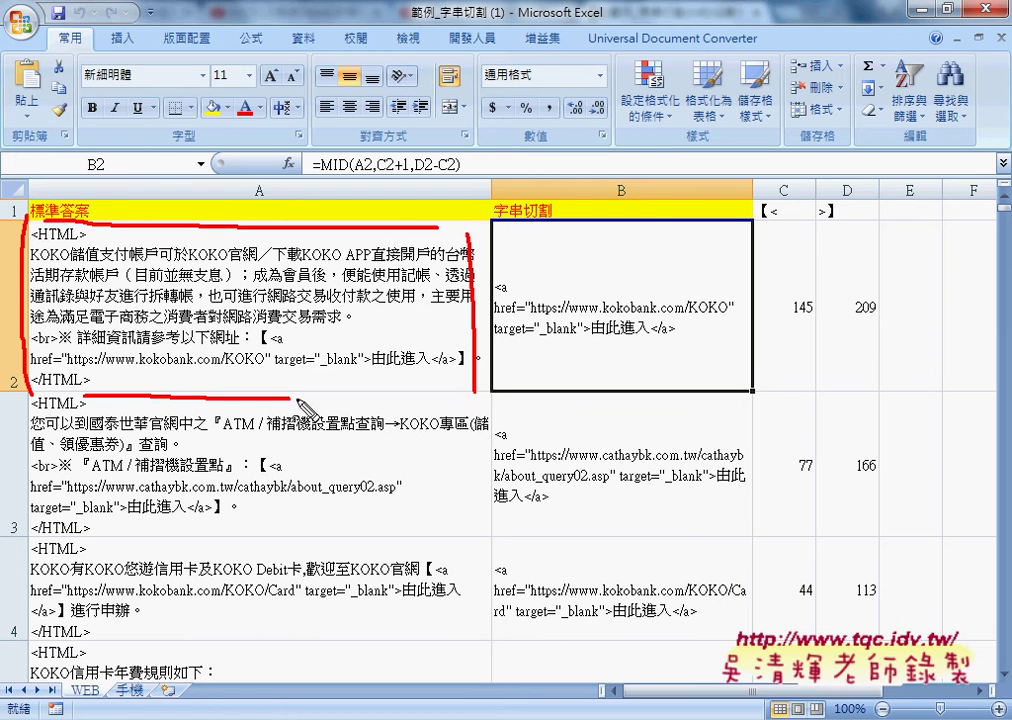
left_click_drag(268, 330, 268, 349)
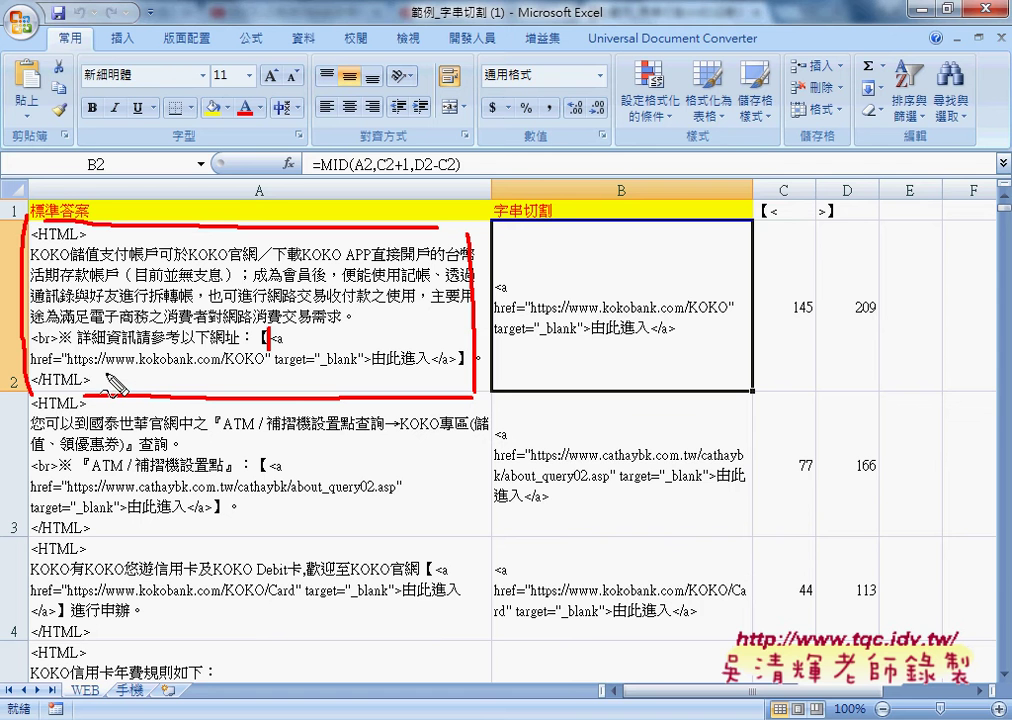
left_click_drag(459, 348, 459, 364)
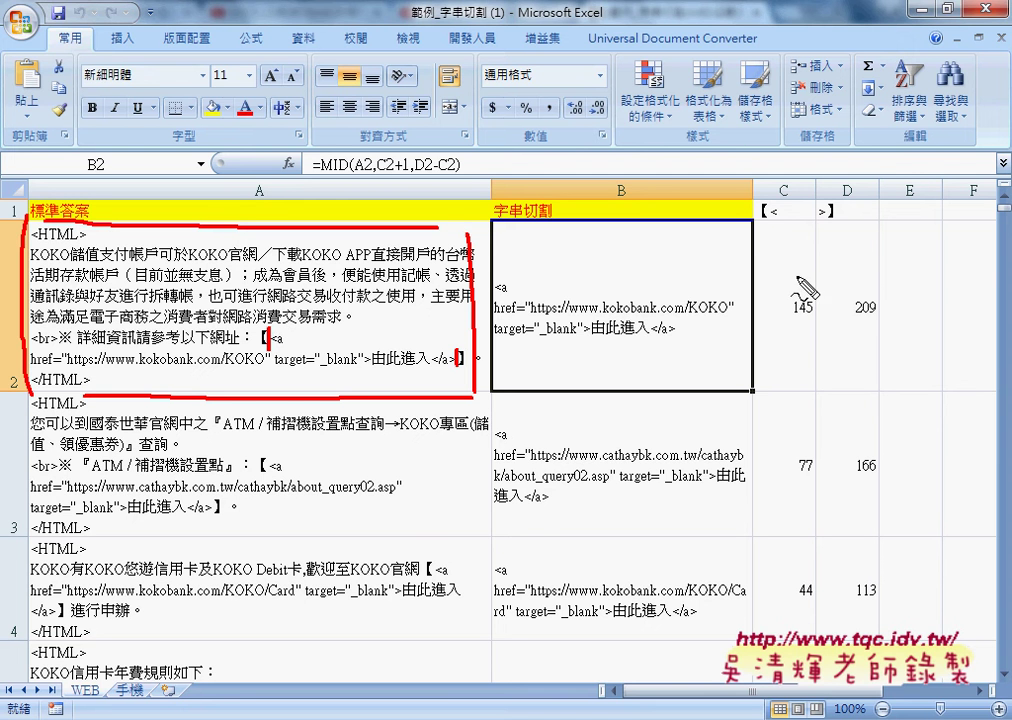
Step: Circle the C1 and D1 markers and position 145, and note the +1 offset past 【
left_click_drag(758, 219, 790, 215)
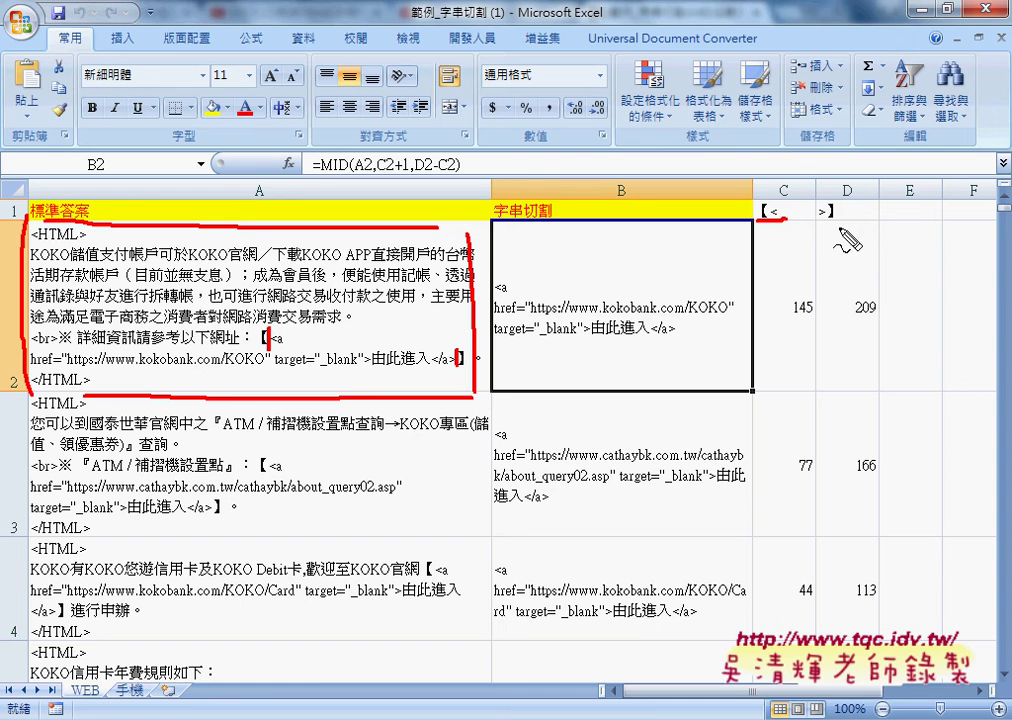
mouse_move(815, 226)
left_mouse_down()
mouse_move(851, 224)
mouse_move(792, 212)
left_mouse_up()
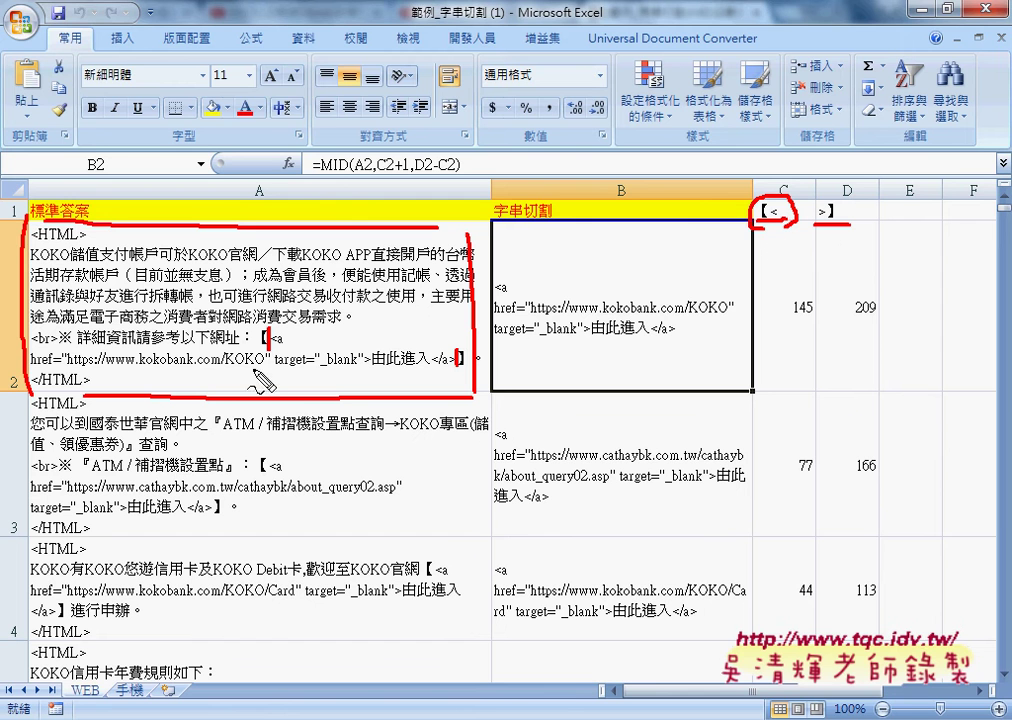
left_click_drag(258, 338, 266, 352)
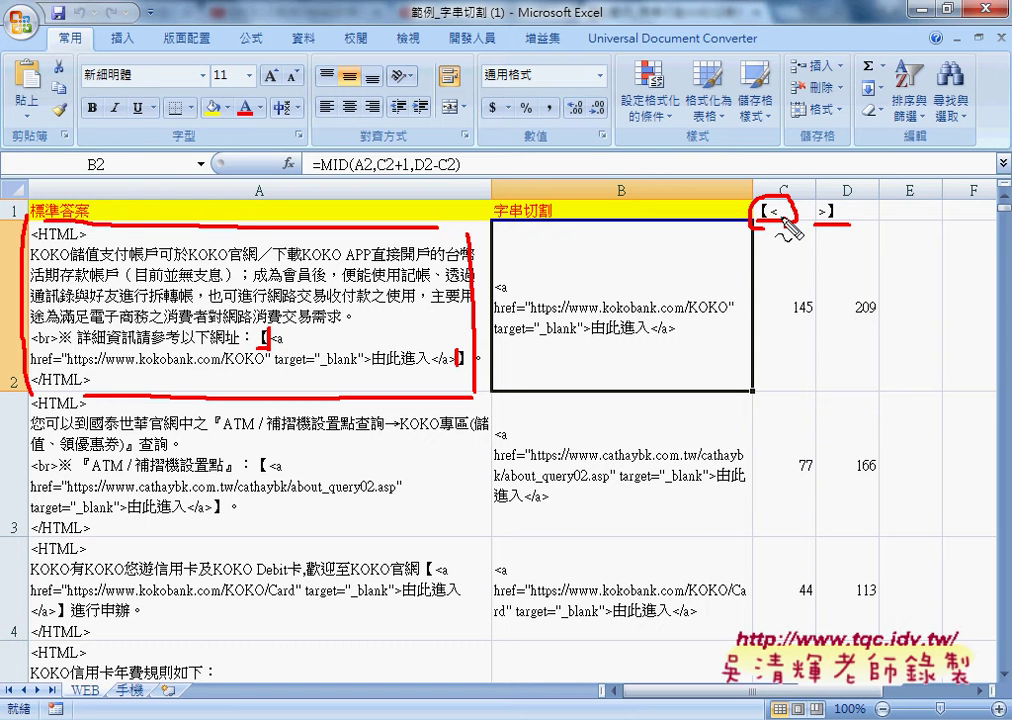
left_click_drag(770, 236, 783, 236)
mouse_move(832, 195)
left_mouse_down()
mouse_move(818, 224)
mouse_move(848, 224)
left_mouse_up()
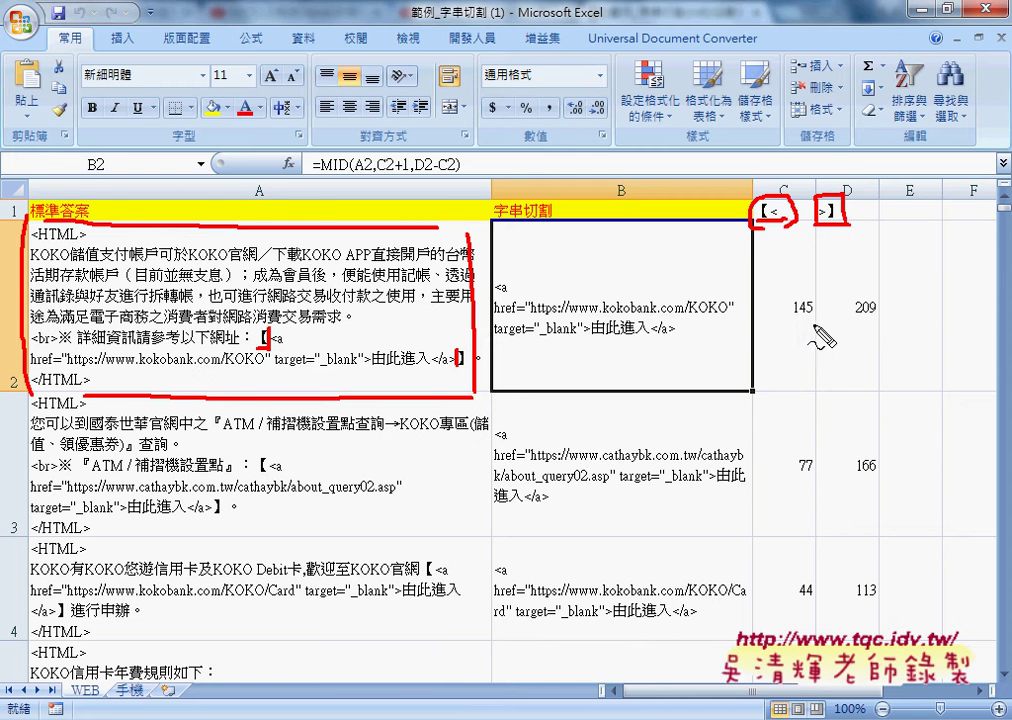
mouse_move(812, 295)
left_mouse_down()
mouse_move(820, 306)
mouse_move(852, 302)
left_mouse_up()
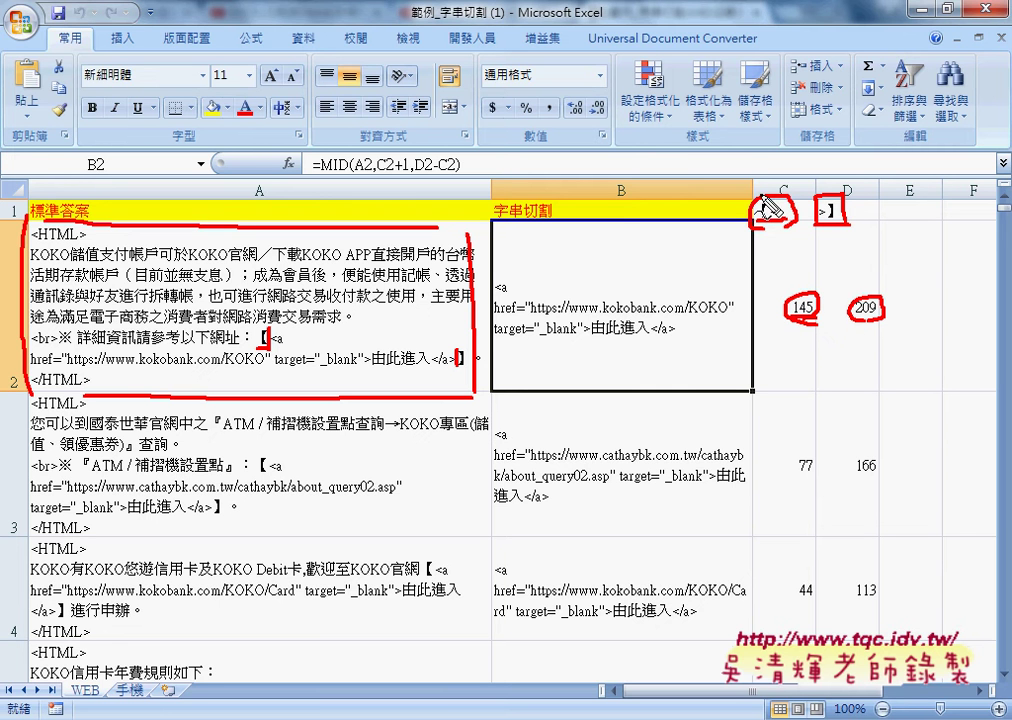
left_click_drag(763, 178, 764, 215)
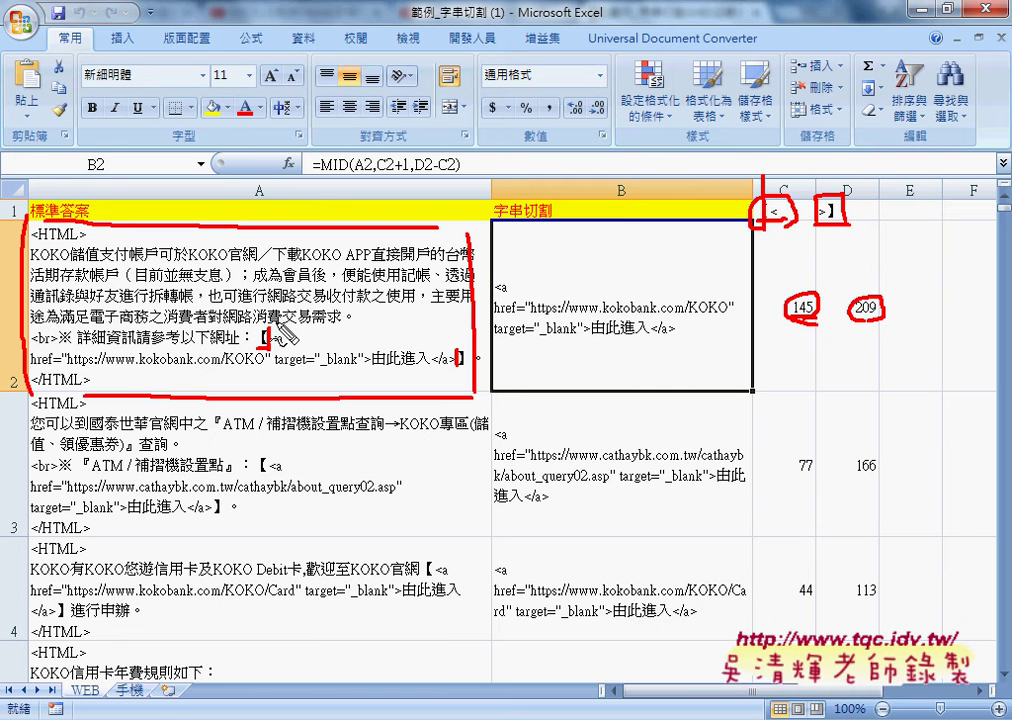
left_click_drag(265, 320, 266, 358)
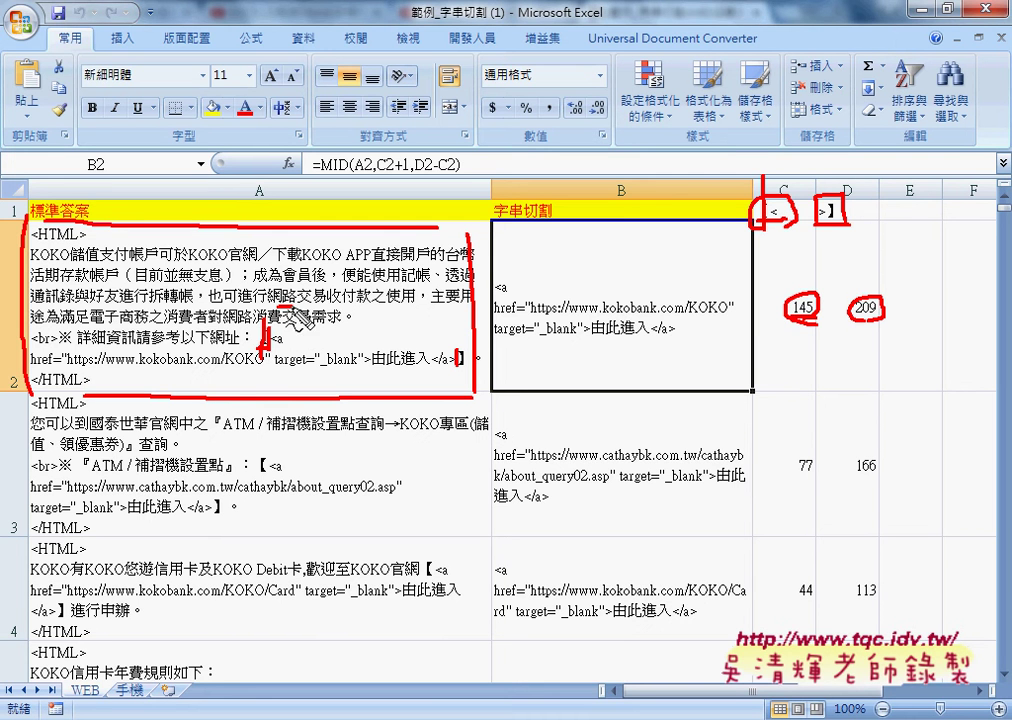
left_click_drag(288, 299, 288, 316)
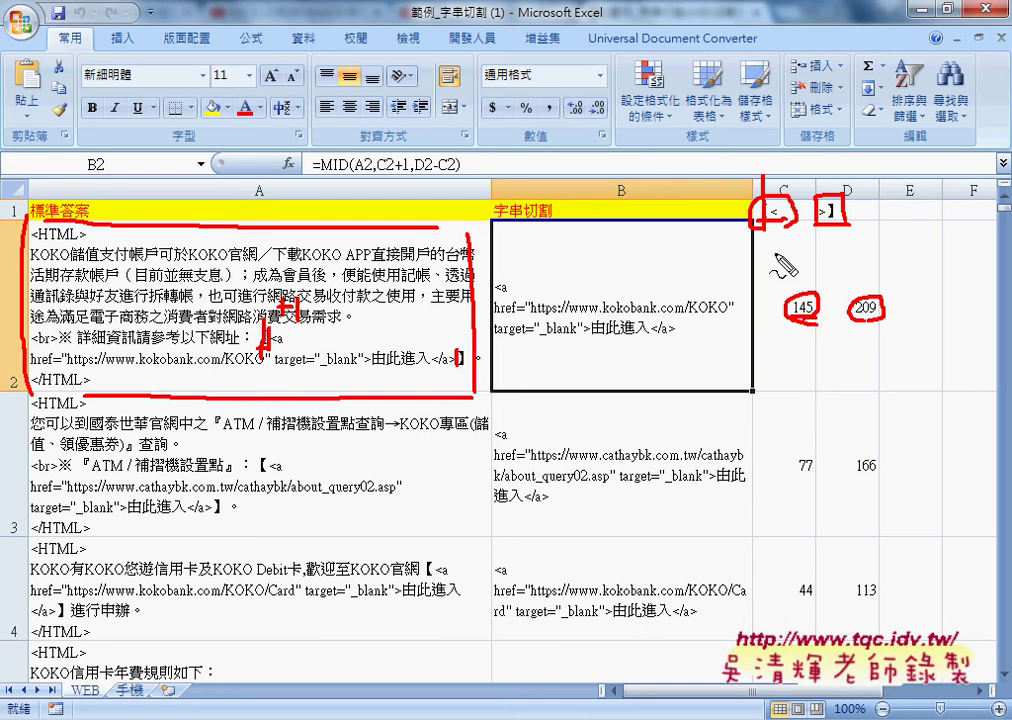
left_click_drag(822, 198, 822, 224)
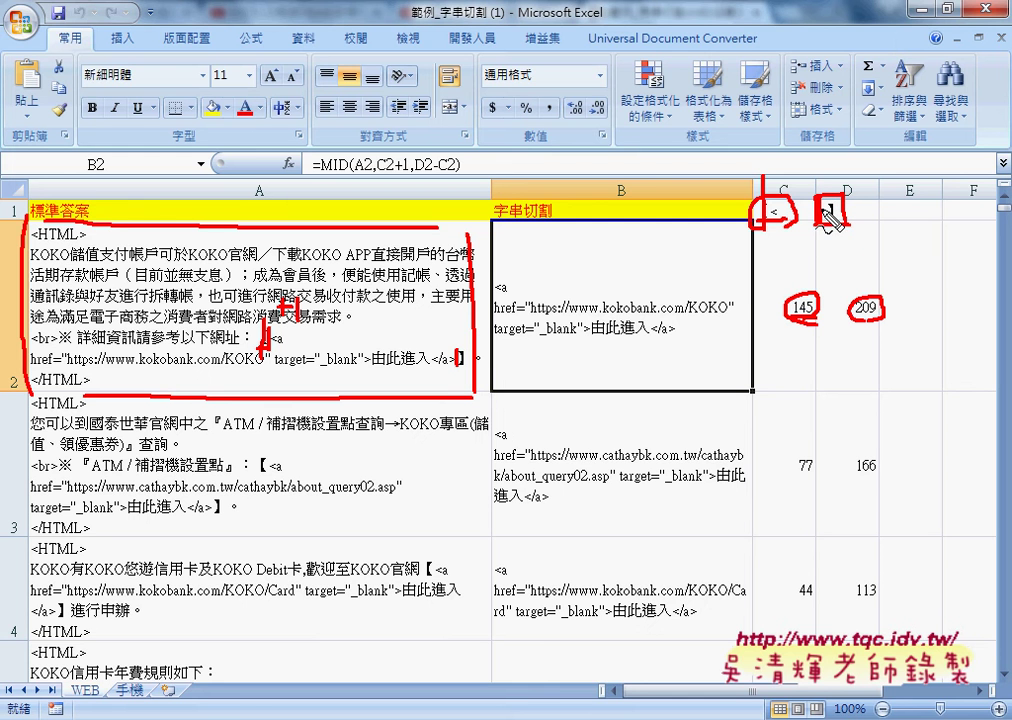
Step: Mark B2's result, link A2's text to it, and underline MID and its A2 argument
left_click_drag(710, 338, 748, 338)
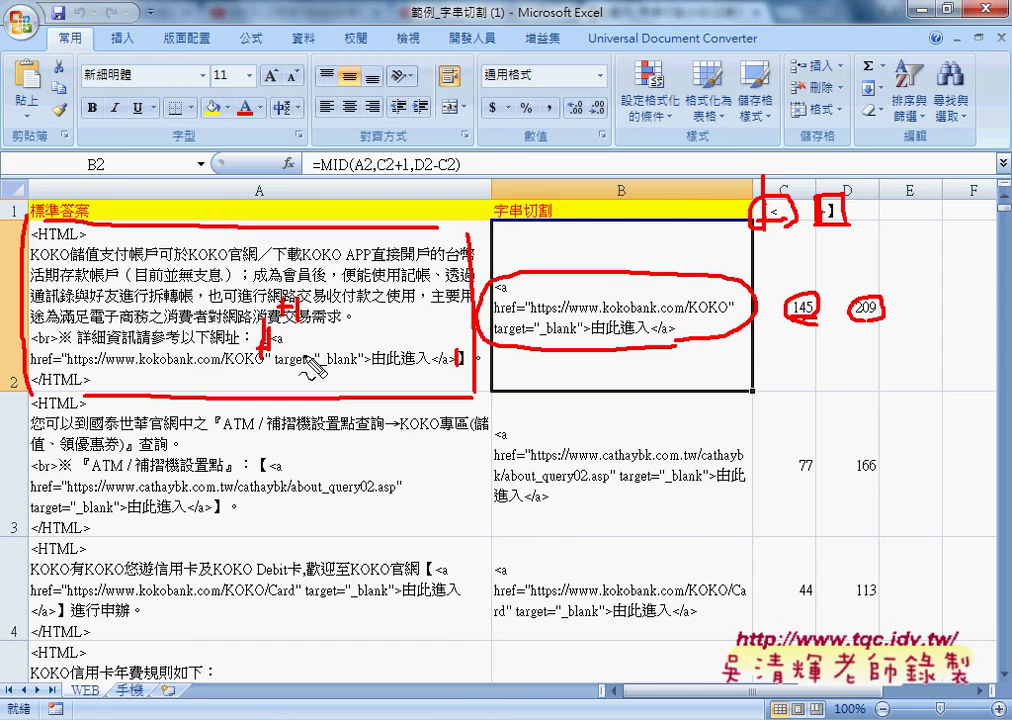
left_click_drag(320, 340, 478, 302)
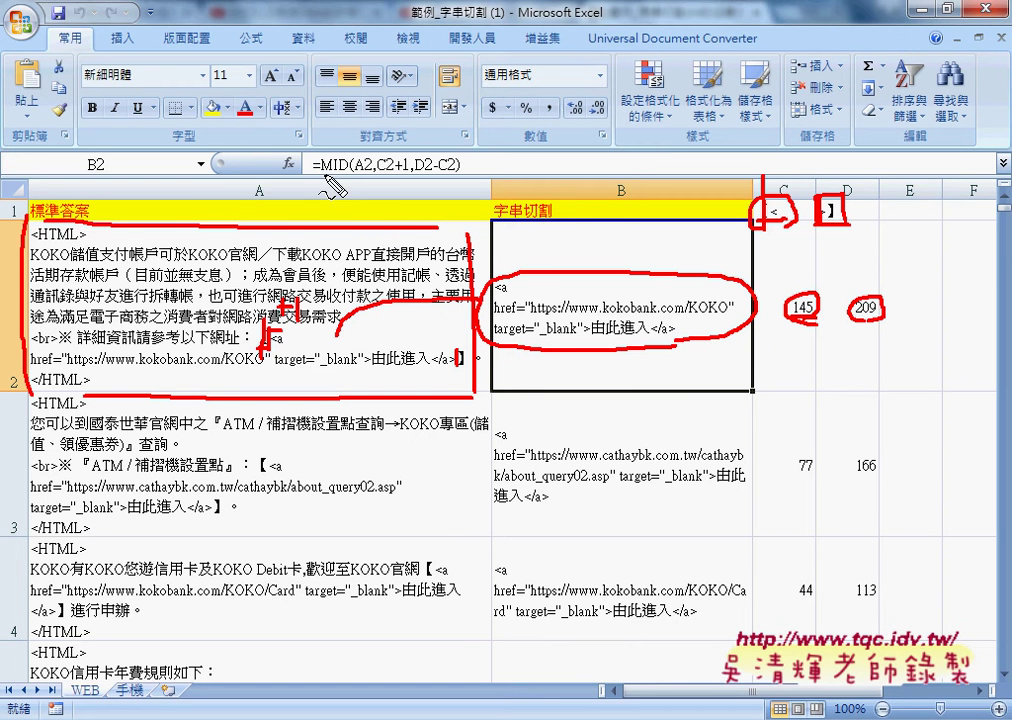
left_click_drag(322, 173, 343, 172)
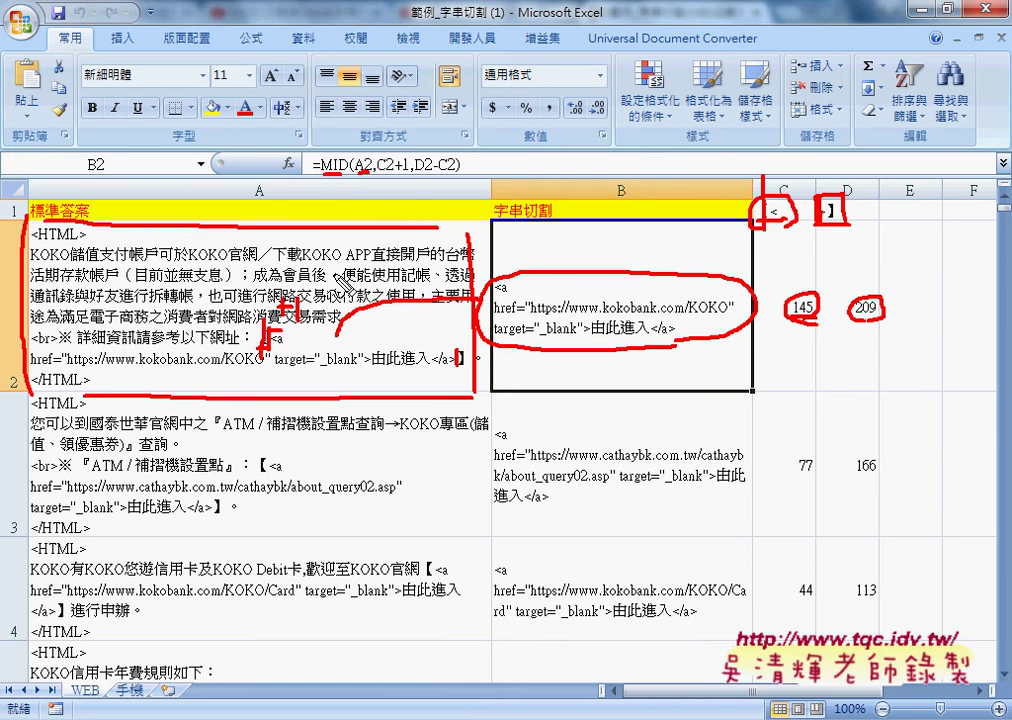
left_click_drag(355, 173, 367, 173)
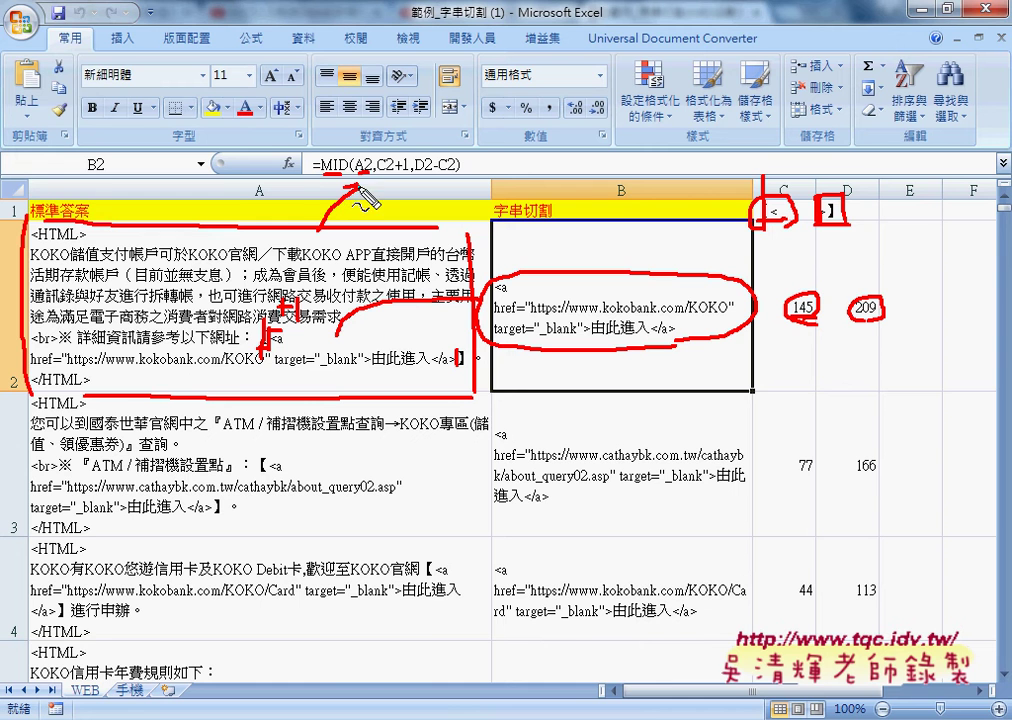
mouse_move(322, 226)
left_mouse_down()
mouse_move(362, 183)
mouse_move(407, 174)
left_mouse_up()
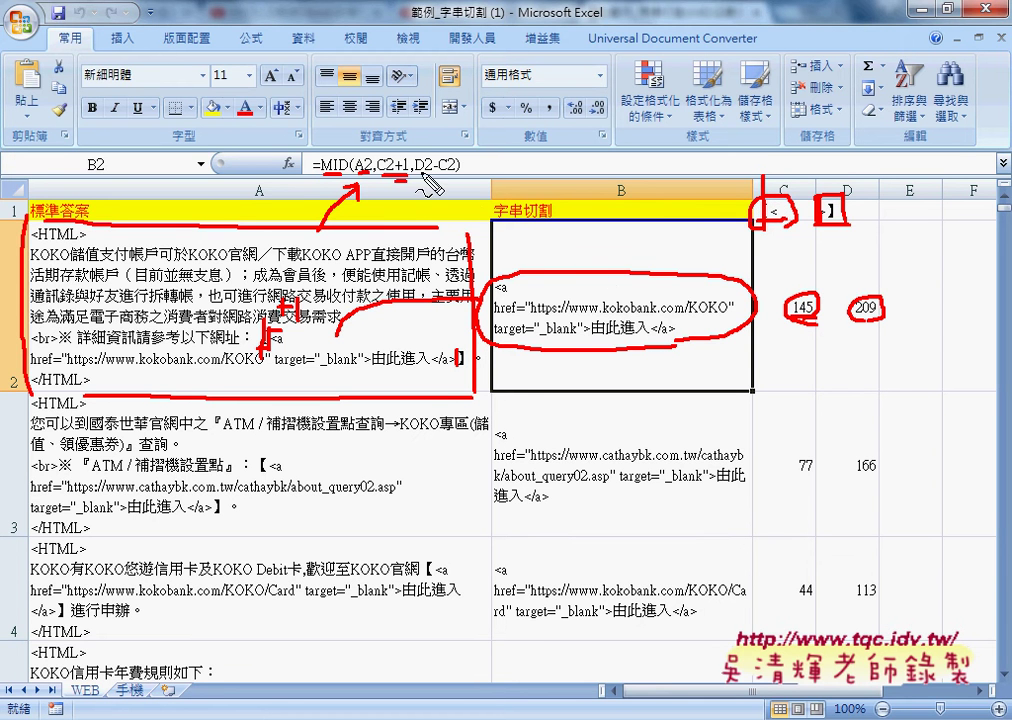
Step: Show the D2-C2 length as 209 minus 145, arrow the formula into B2, then erase all ink
left_click_drag(428, 173, 455, 173)
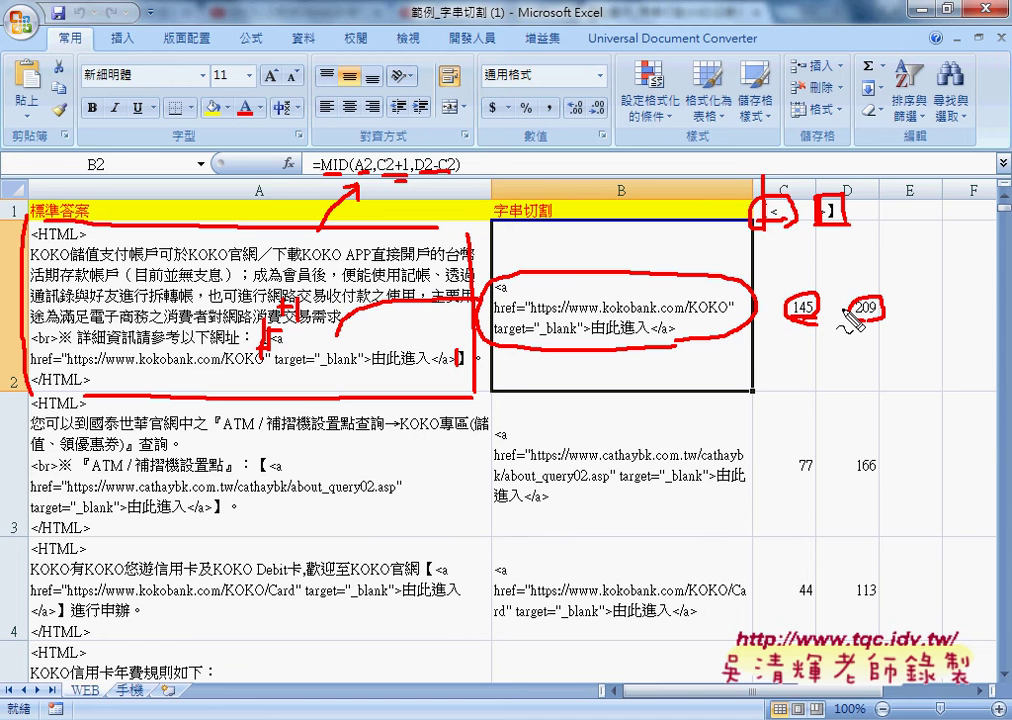
left_click_drag(843, 308, 822, 308)
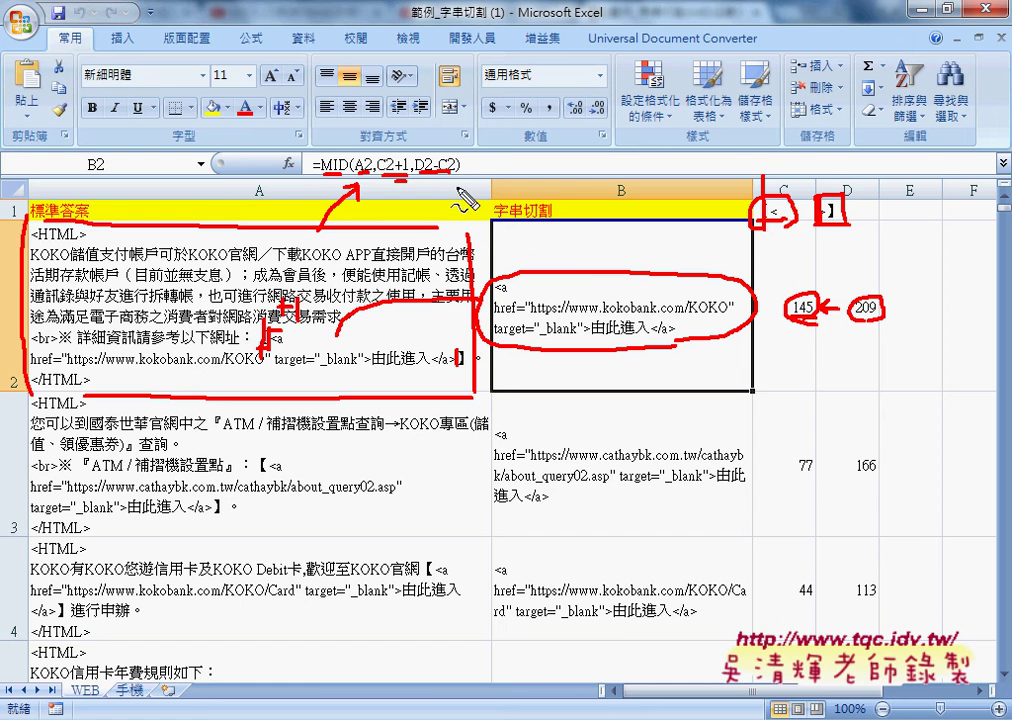
mouse_move(466, 170)
left_mouse_down()
mouse_move(603, 268)
mouse_move(607, 248)
left_mouse_up()
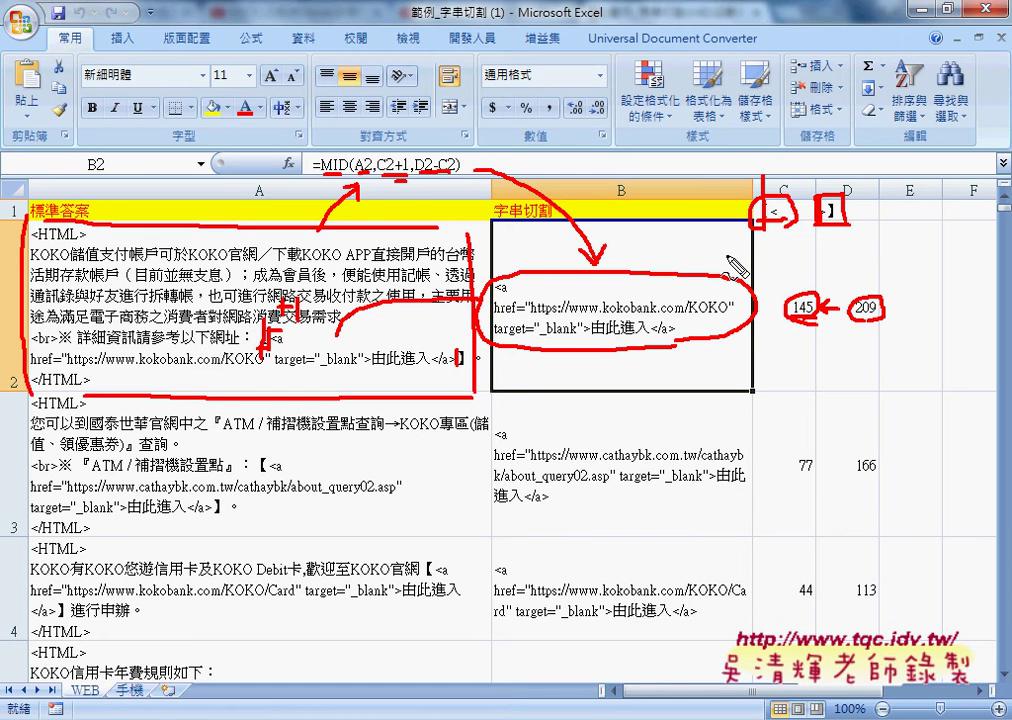
key("Escape")
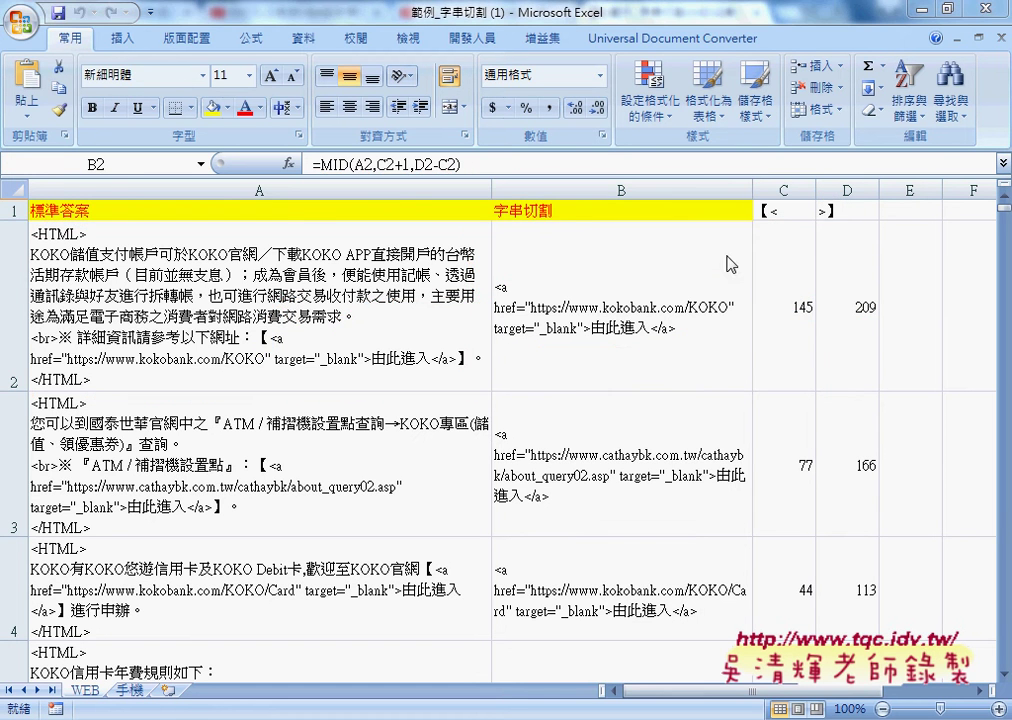
Step: Scroll down and select A7, the entry containing two links
left_click(245, 376)
scroll(370, 480, "down", 1)
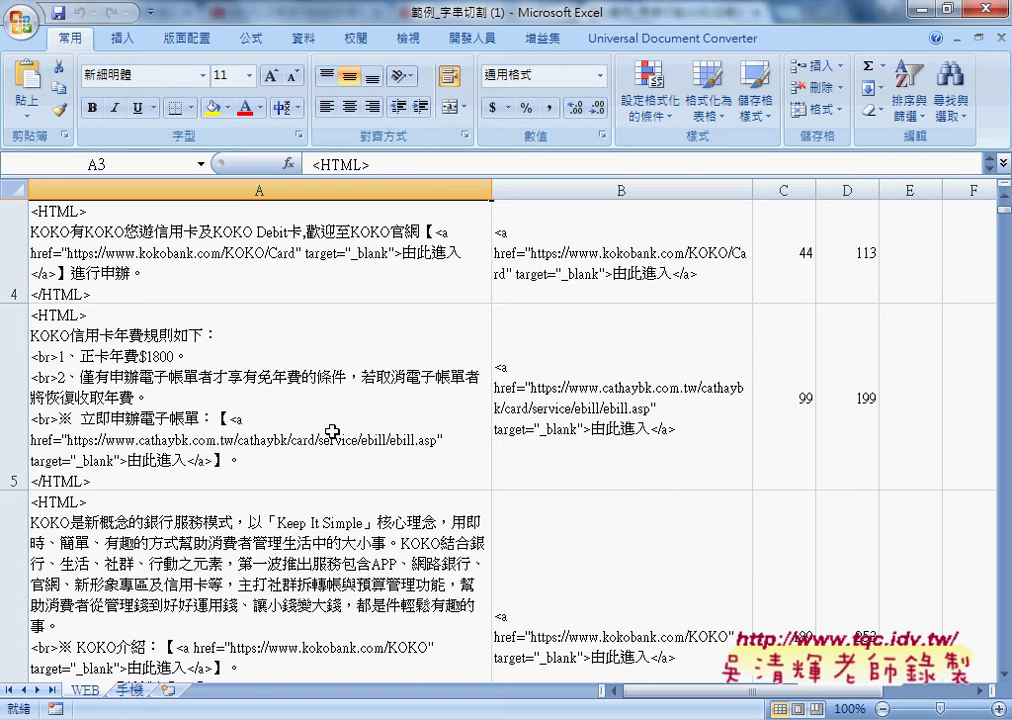
scroll(332, 431, "down", 1)
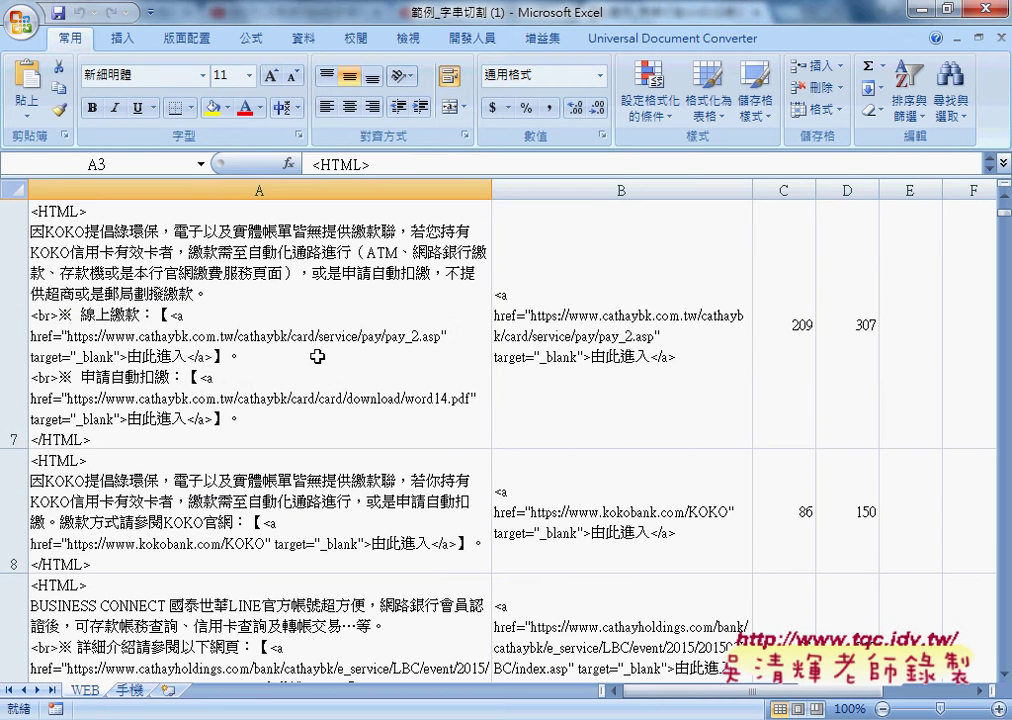
left_click(251, 281)
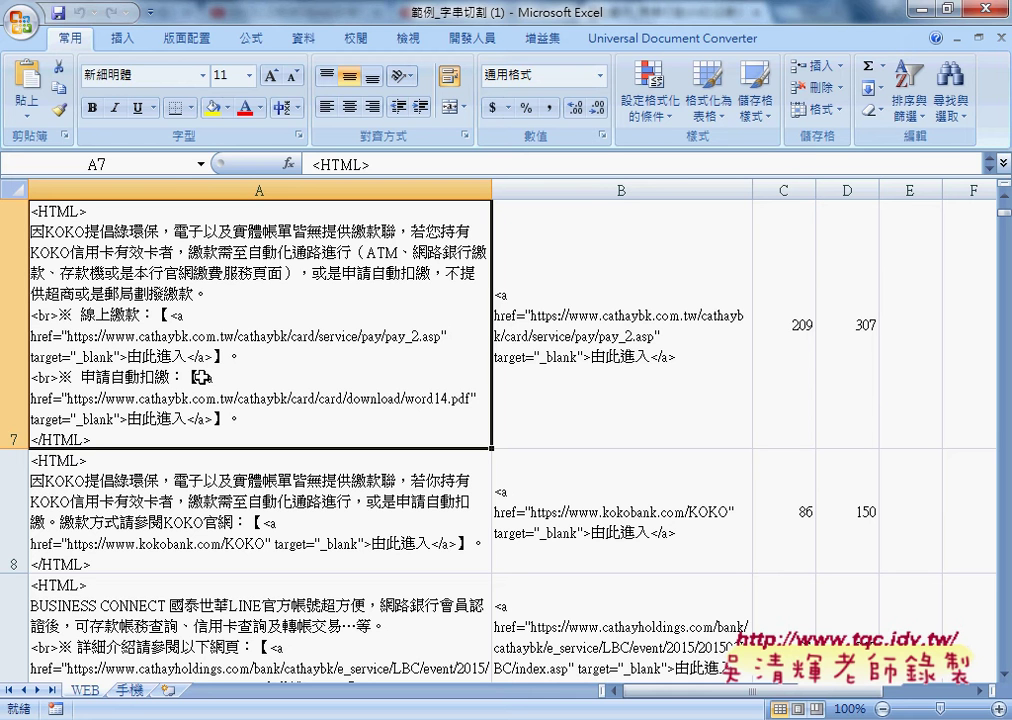
Step: Open Function Arguments for C7's =FIND($C$1,A7), move the dialog aside, and highlight the Start_num explanation
left_click(772, 406)
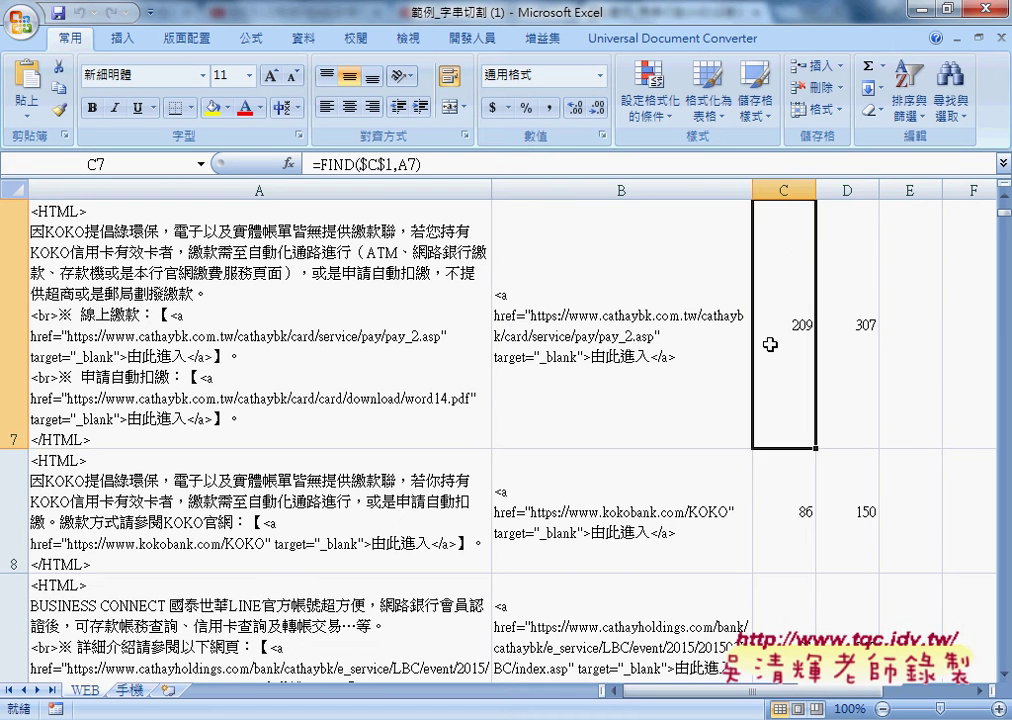
left_click(341, 161)
left_click(289, 163)
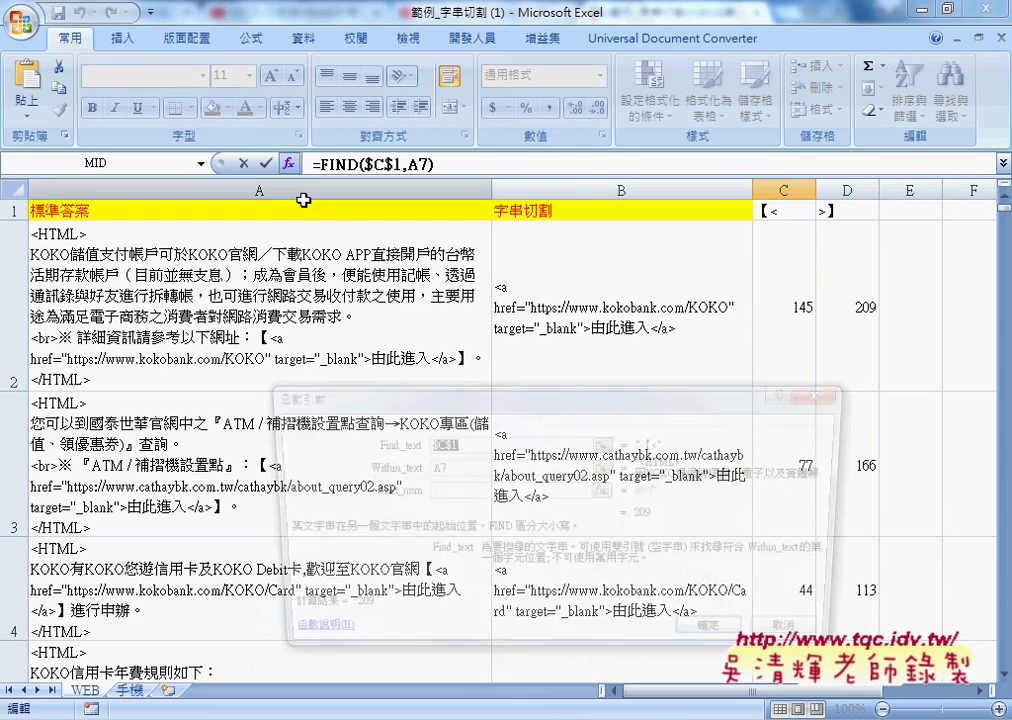
left_click_drag(455, 397, 362, 221)
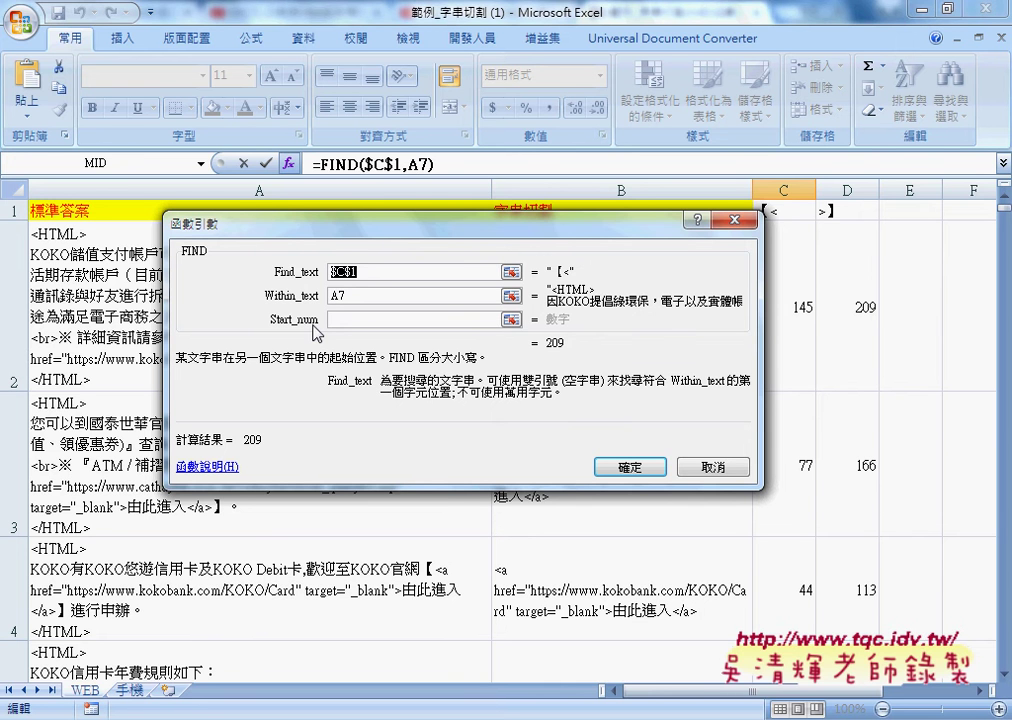
left_click(362, 322)
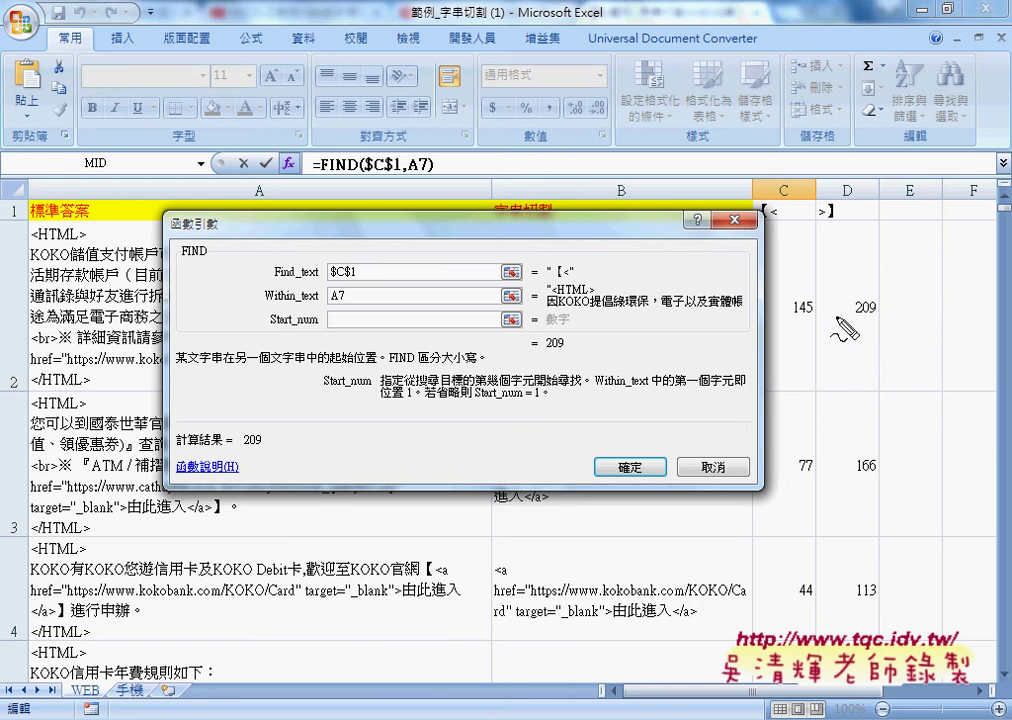
left_click_drag(318, 312, 324, 324)
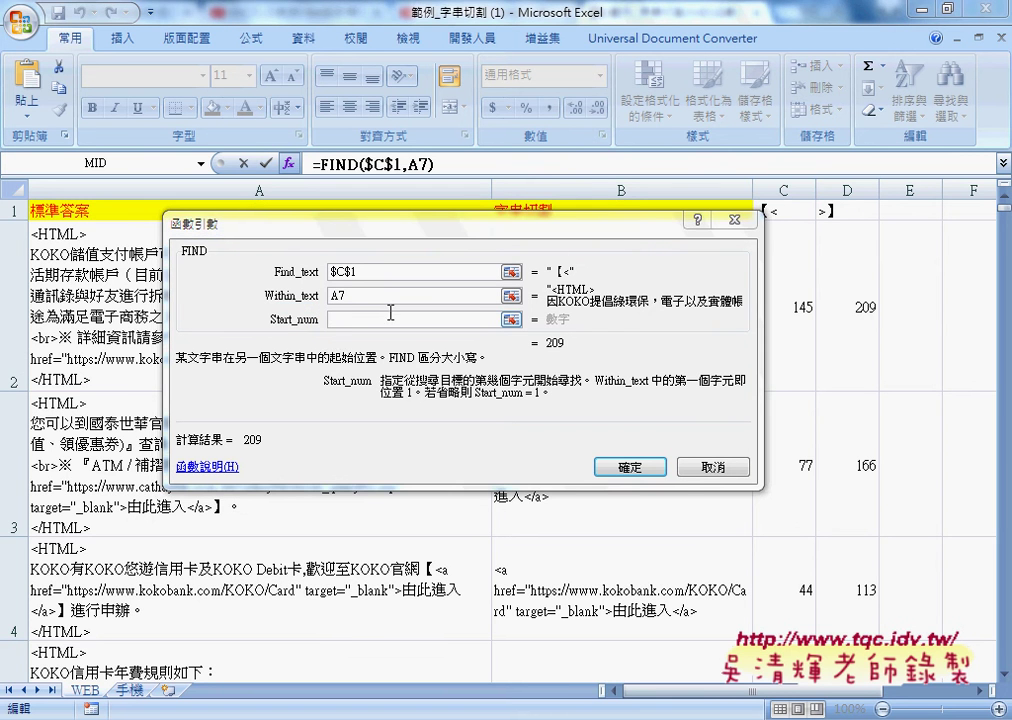
Step: Dismiss the FIND dialog, select B2 through D605, and delete the contents
left_click(712, 465)
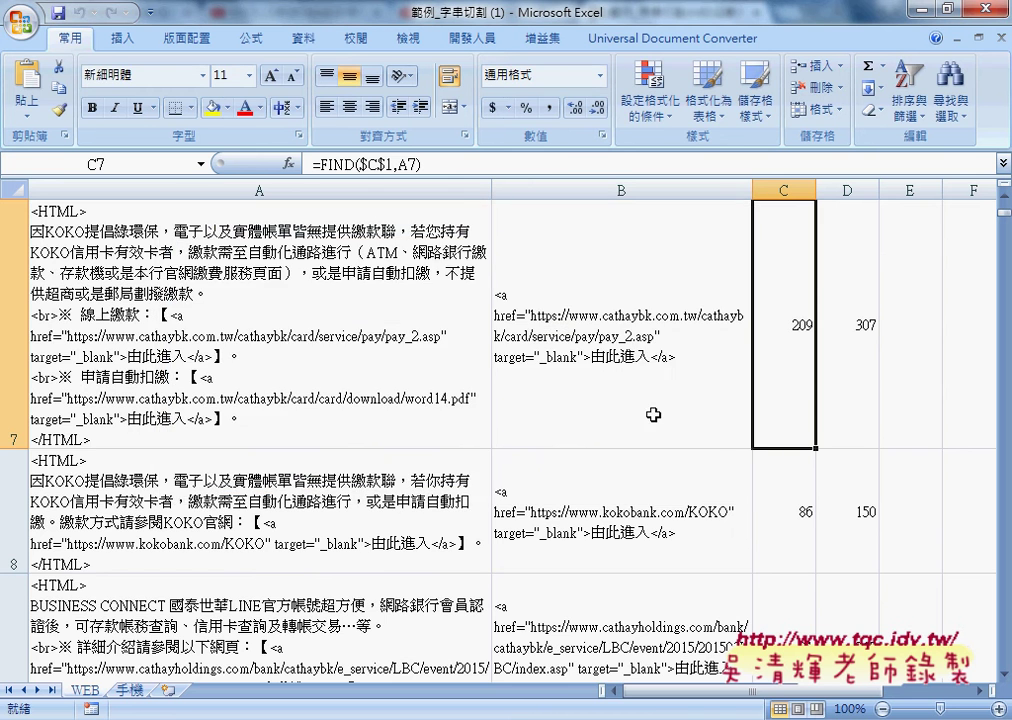
scroll(600, 412, "up", 1)
scroll(627, 412, "up", 1)
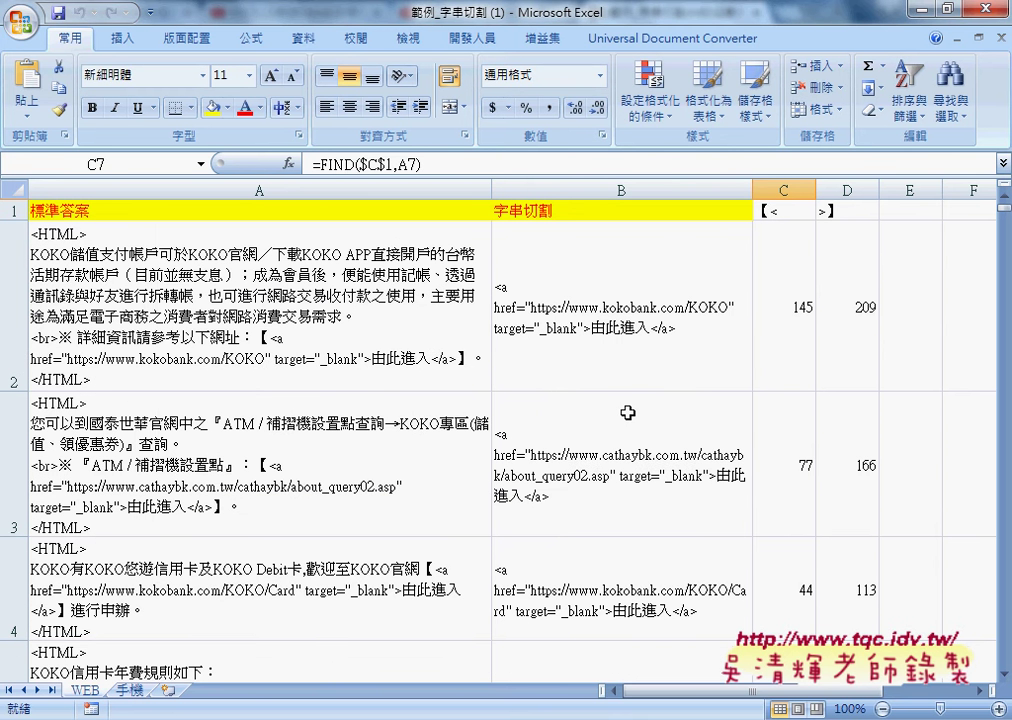
left_click(595, 327)
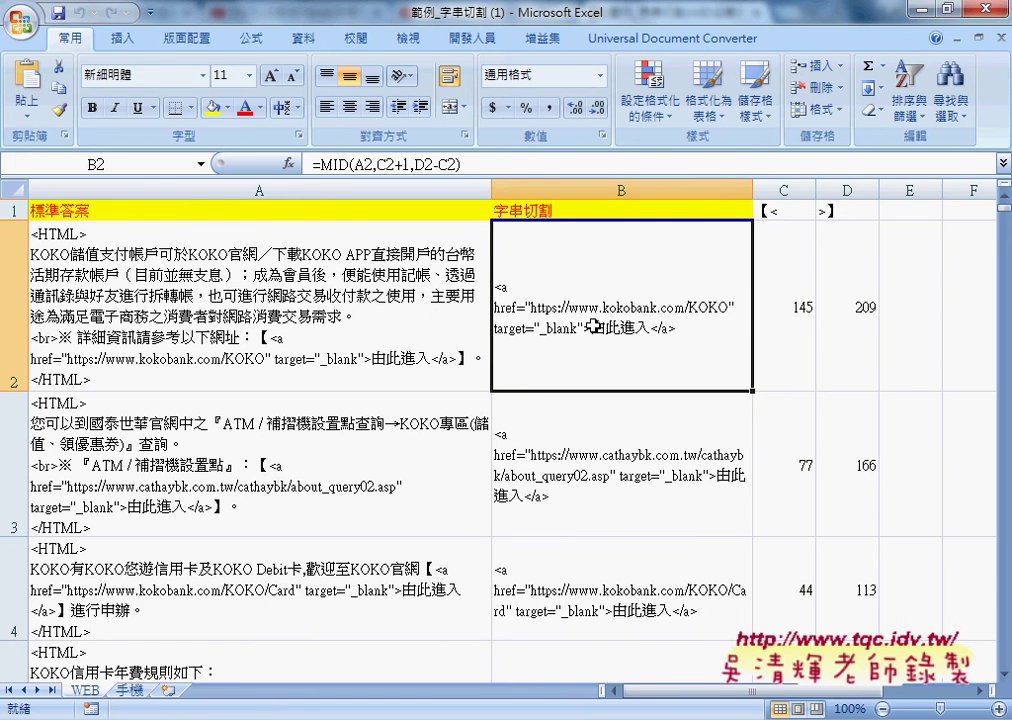
key("ctrl+shift+Down")
key("ctrl+shift+Right")
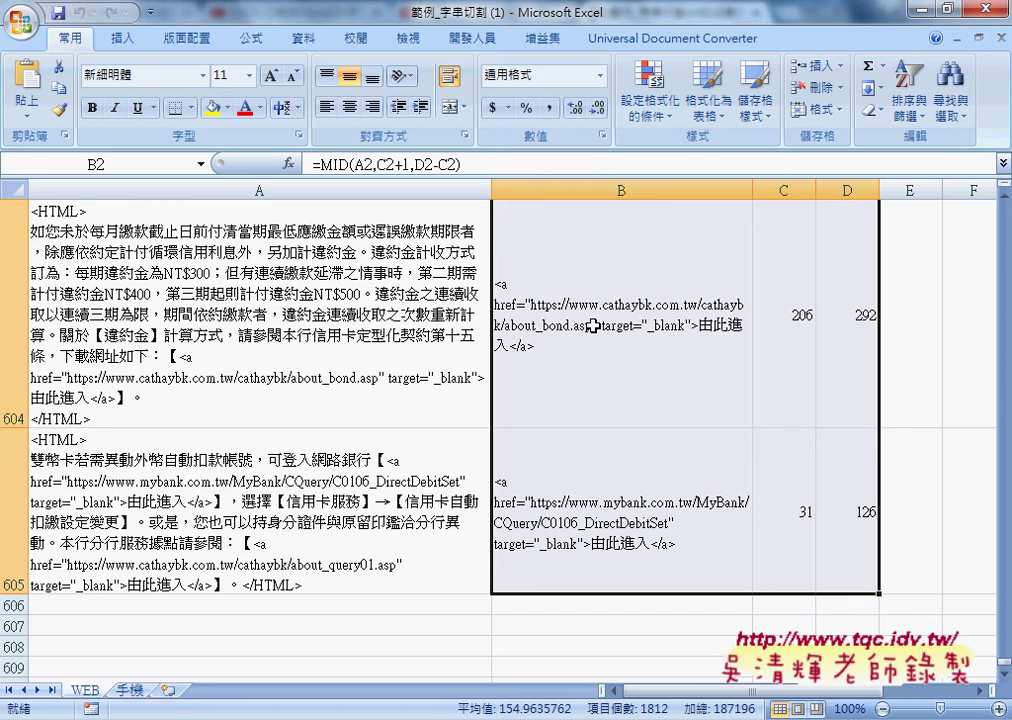
key("Delete")
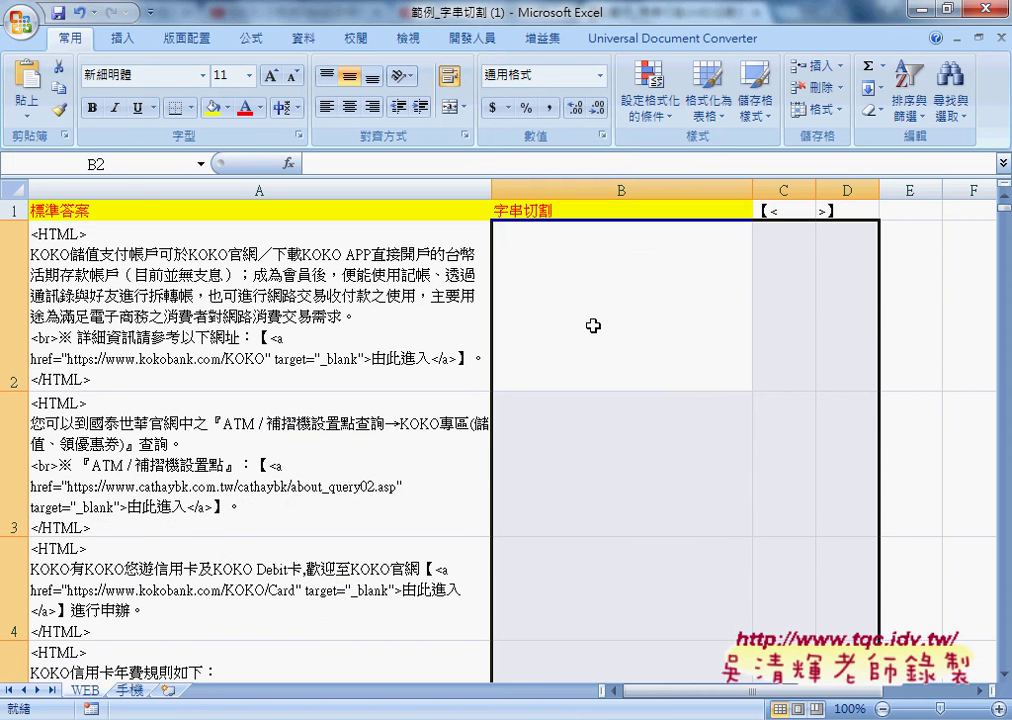
left_click(639, 270)
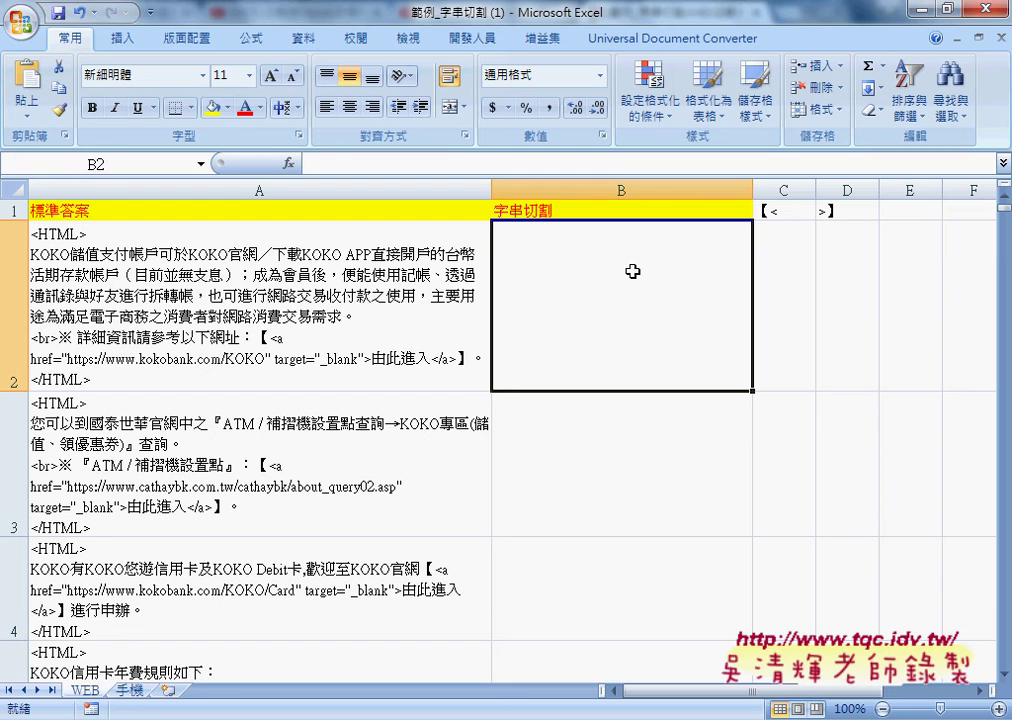
mouse_move(844, 286)
left_mouse_down()
mouse_move(844, 307)
mouse_move(898, 306)
mouse_move(904, 287)
mouse_move(934, 289)
left_mouse_up()
left_click_drag(832, 322, 924, 321)
left_click(848, 284)
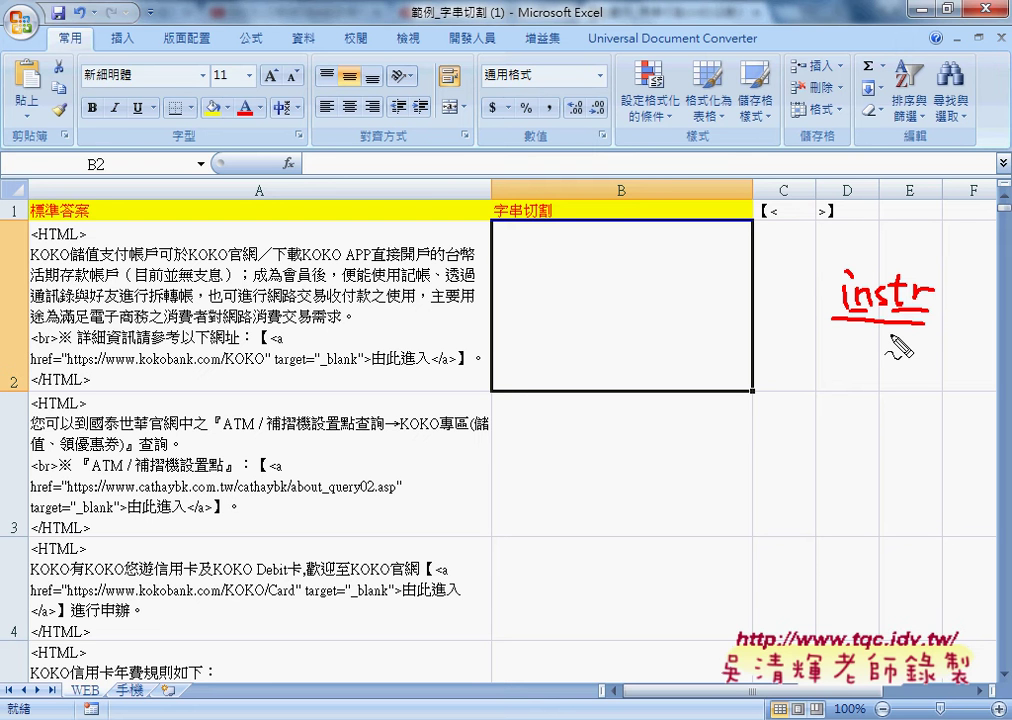
mouse_move(850, 322)
left_mouse_down()
mouse_move(838, 272)
mouse_move(931, 316)
left_mouse_up()
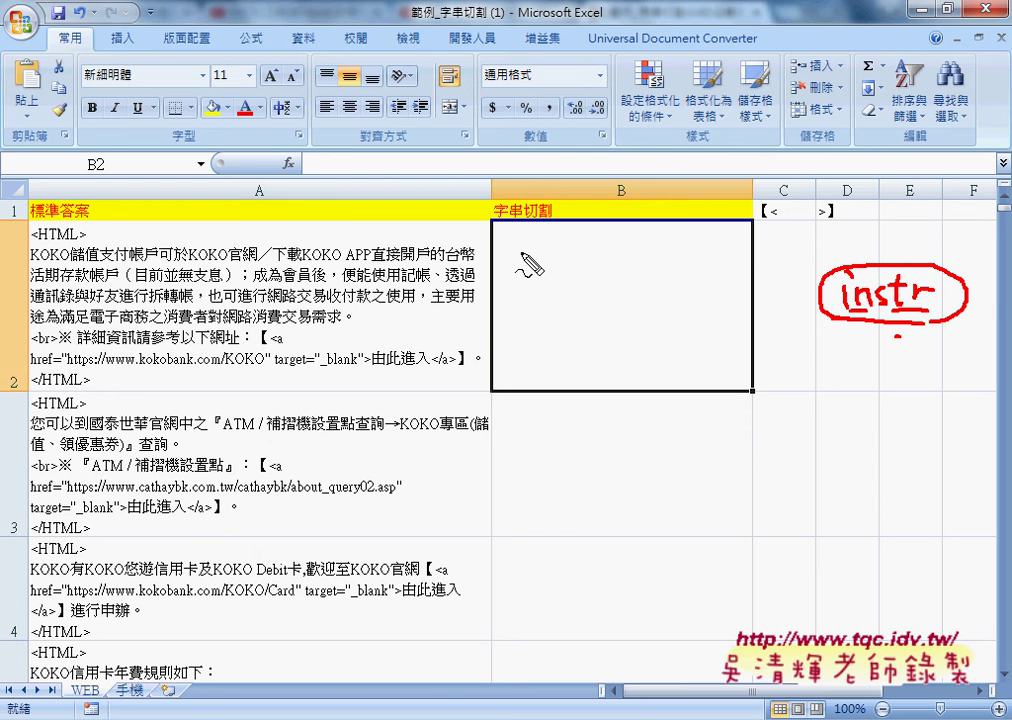
left_click_drag(515, 249, 658, 240)
mouse_move(523, 274)
left_mouse_down()
mouse_move(660, 278)
mouse_move(648, 268)
left_mouse_up()
left_click_drag(522, 300, 618, 300)
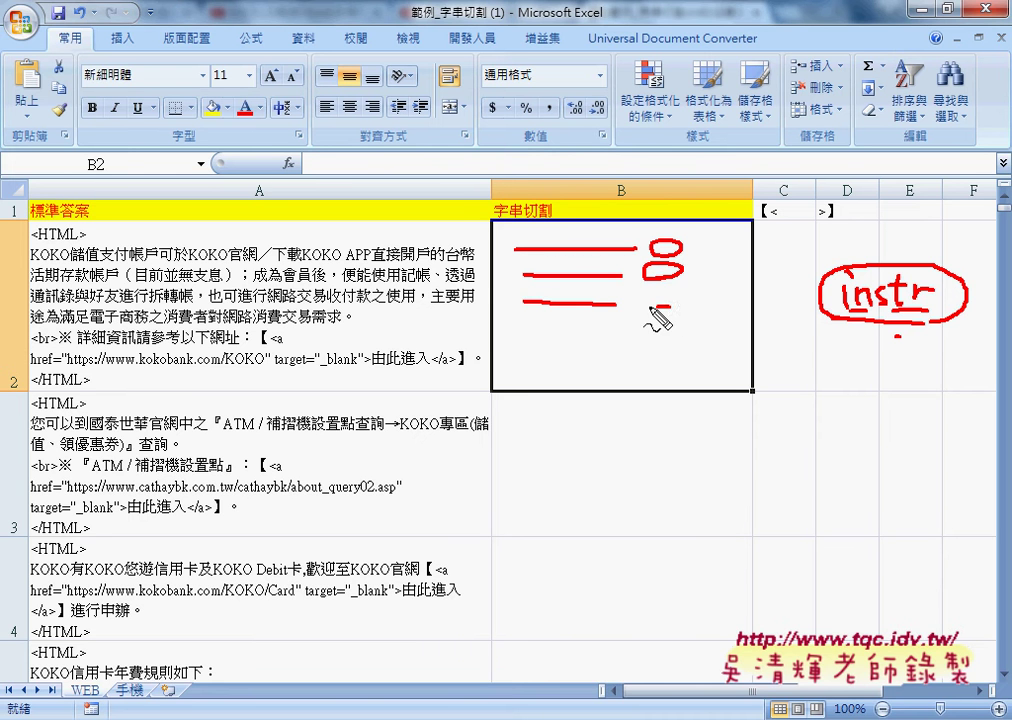
left_click_drag(686, 294, 645, 300)
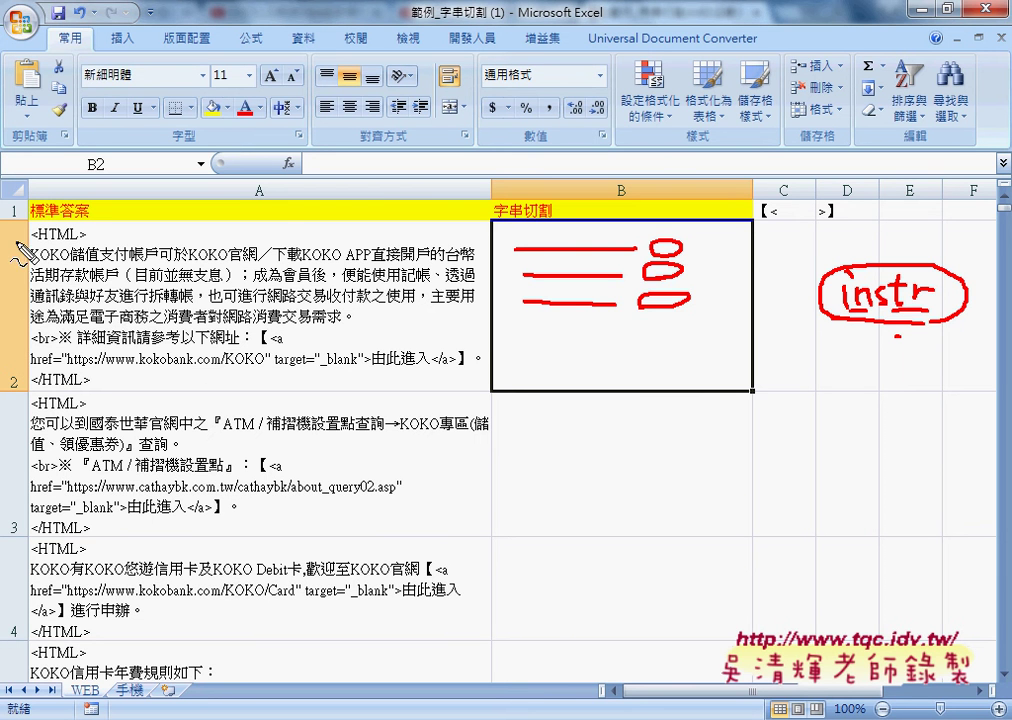
left_click_drag(22, 372, 20, 374)
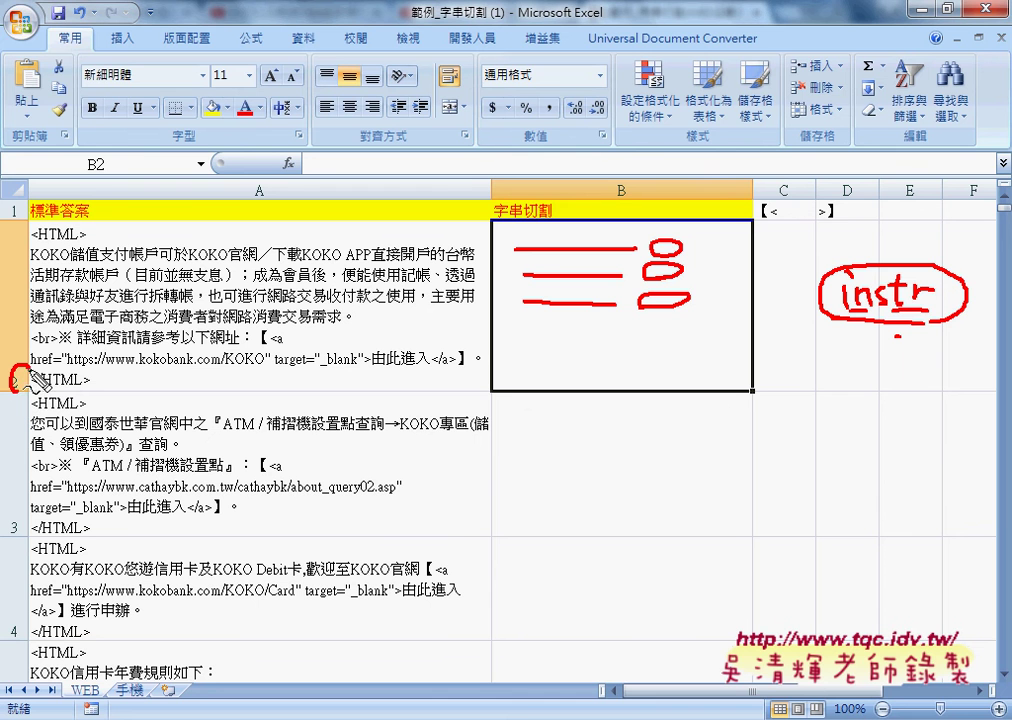
mouse_move(118, 355)
left_mouse_down()
mouse_move(118, 450)
mouse_move(100, 426)
left_mouse_up()
left_click_drag(116, 462, 136, 430)
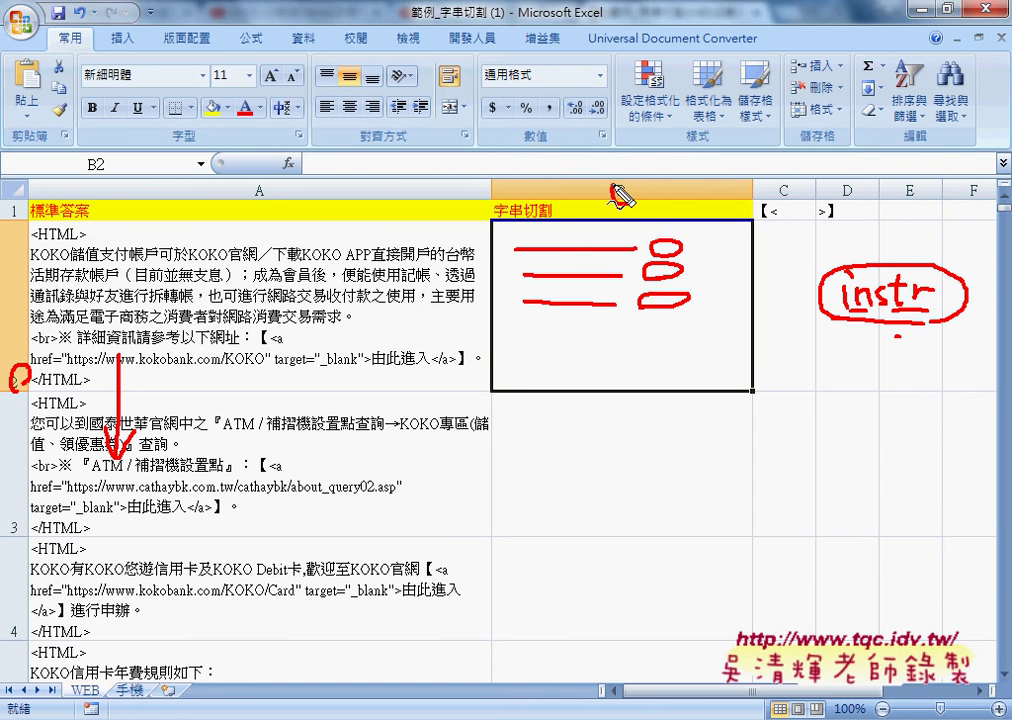
left_click_drag(624, 178, 618, 184)
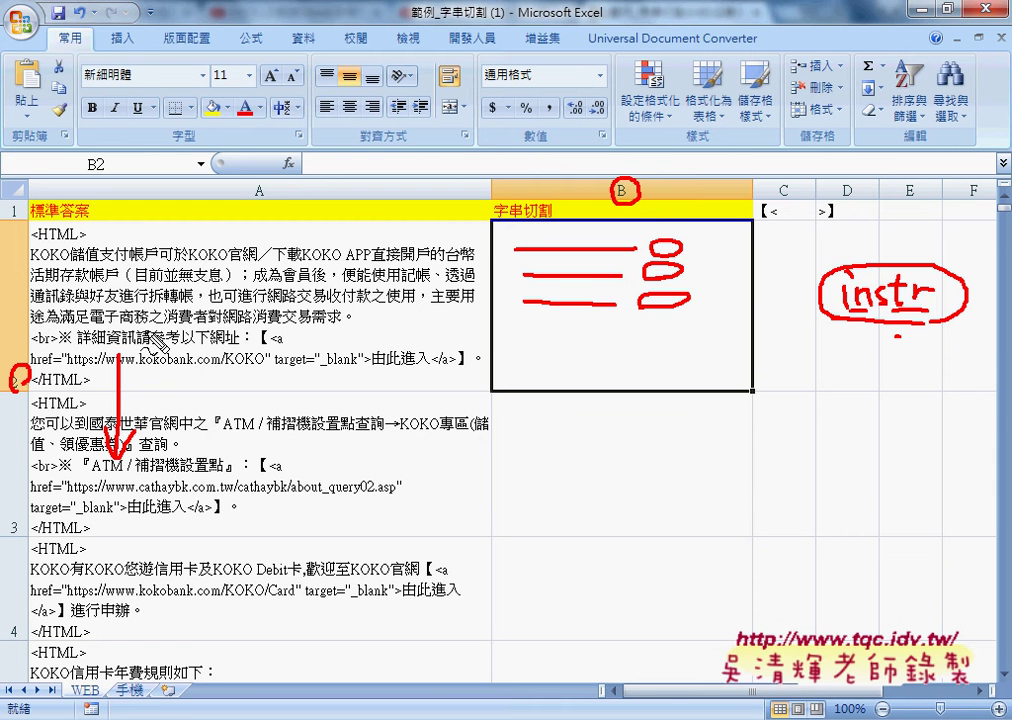
left_click_drag(562, 163, 569, 206)
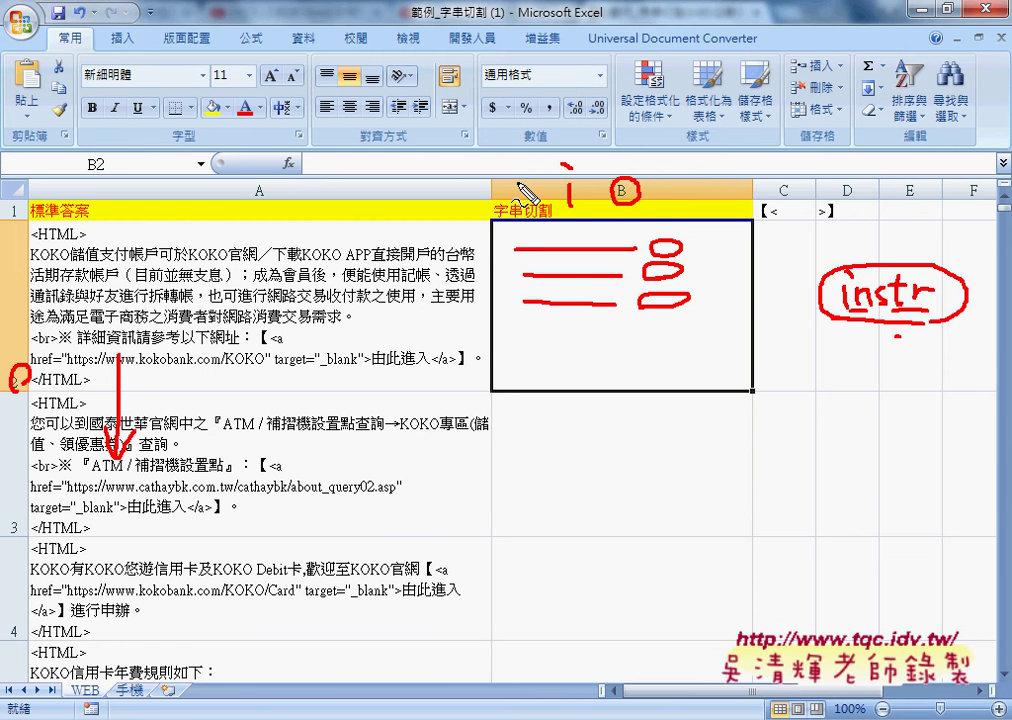
mouse_move(500, 176)
left_mouse_down()
mouse_move(484, 199)
mouse_move(540, 200)
left_mouse_up()
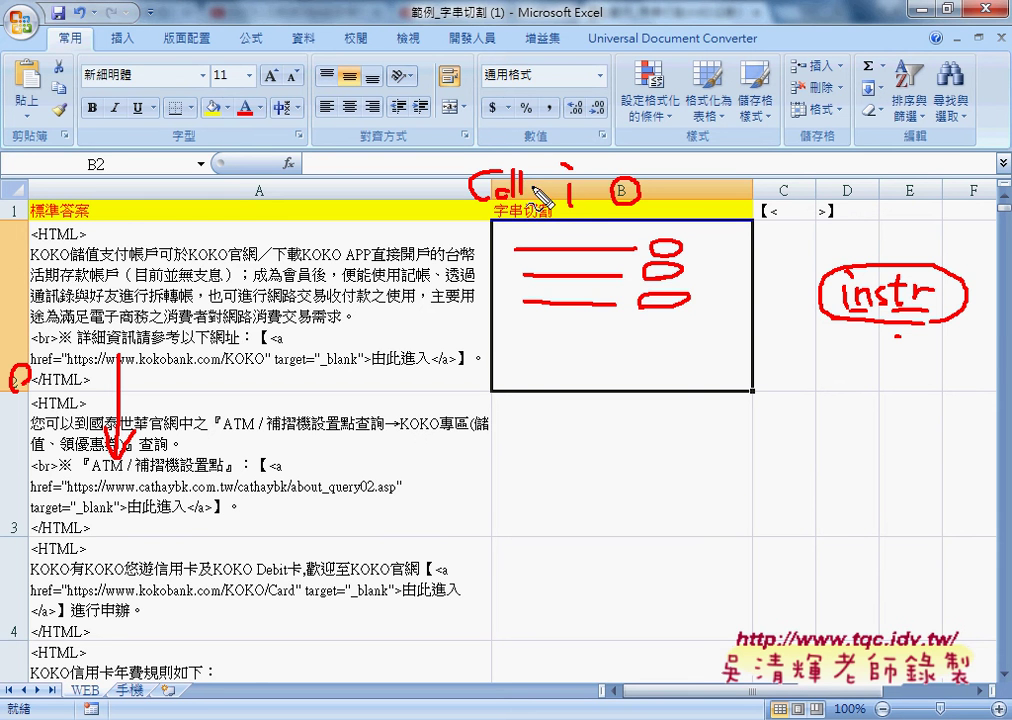
mouse_move(550, 155)
left_mouse_down()
mouse_move(546, 210)
mouse_move(587, 200)
left_mouse_up()
mouse_move(637, 160)
left_mouse_down()
mouse_move(637, 182)
mouse_move(648, 180)
mouse_move(664, 214)
mouse_move(704, 181)
mouse_move(707, 190)
left_mouse_up()
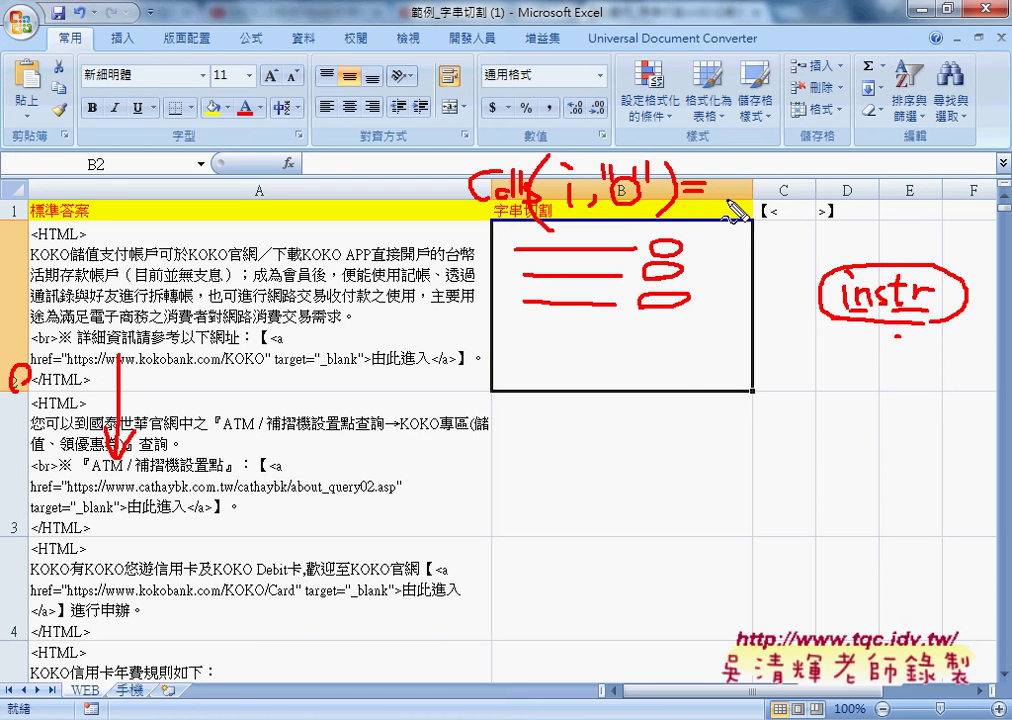
mouse_move(713, 205)
left_mouse_down()
mouse_move(716, 172)
mouse_move(752, 205)
mouse_move(787, 205)
mouse_move(756, 208)
left_mouse_up()
left_click(766, 167)
left_click_drag(830, 147, 821, 190)
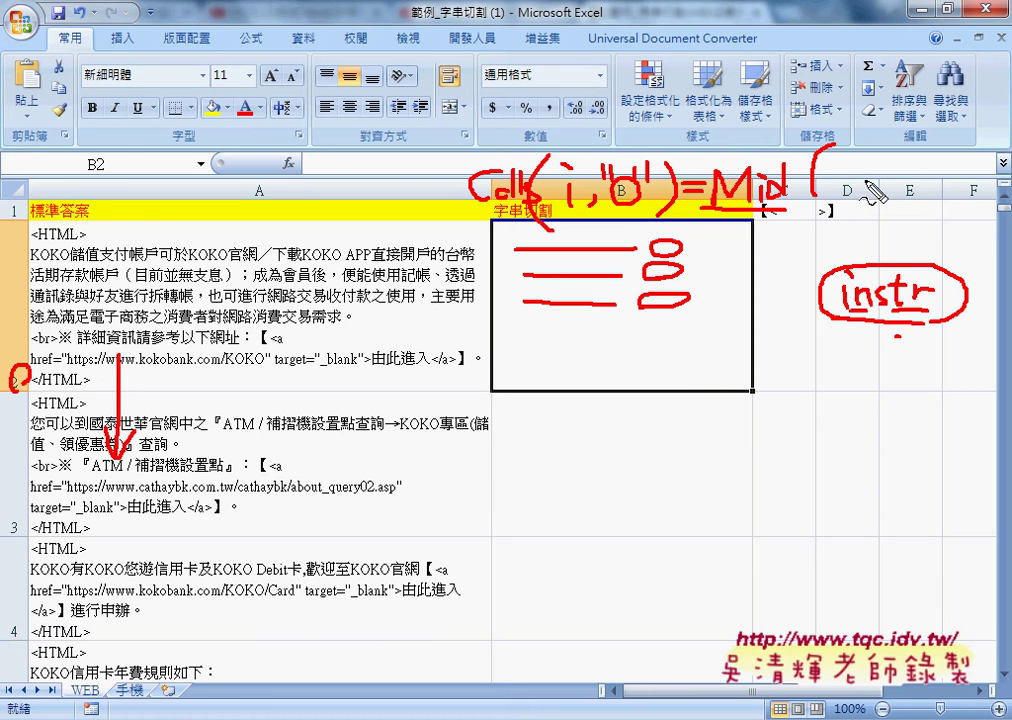
left_click_drag(275, 262, 258, 264)
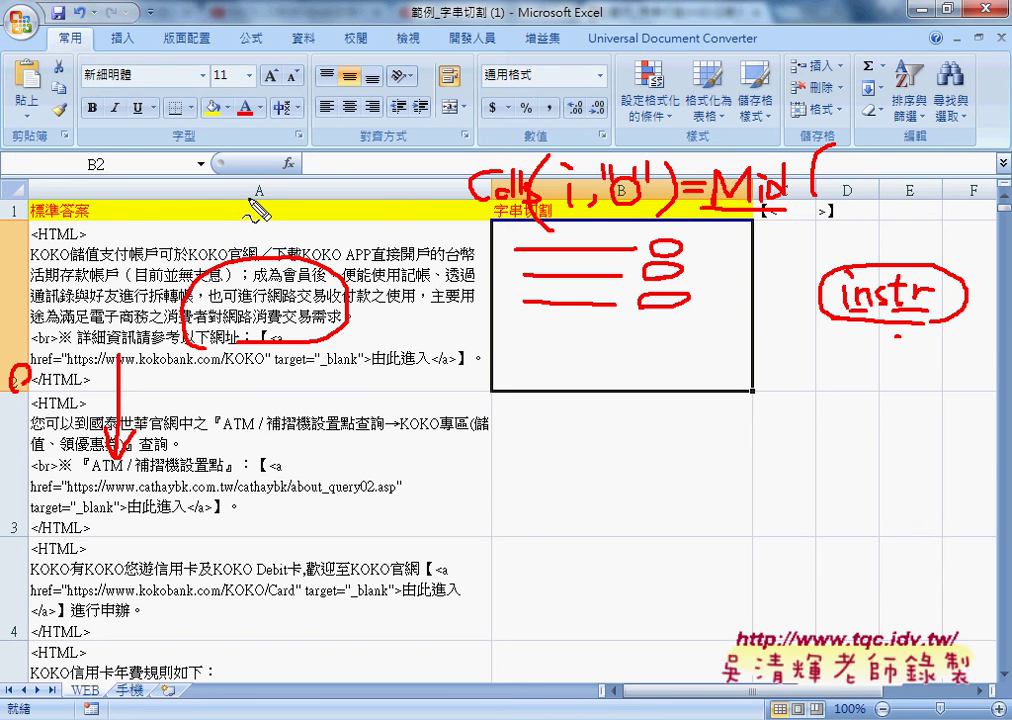
left_click_drag(228, 182, 243, 204)
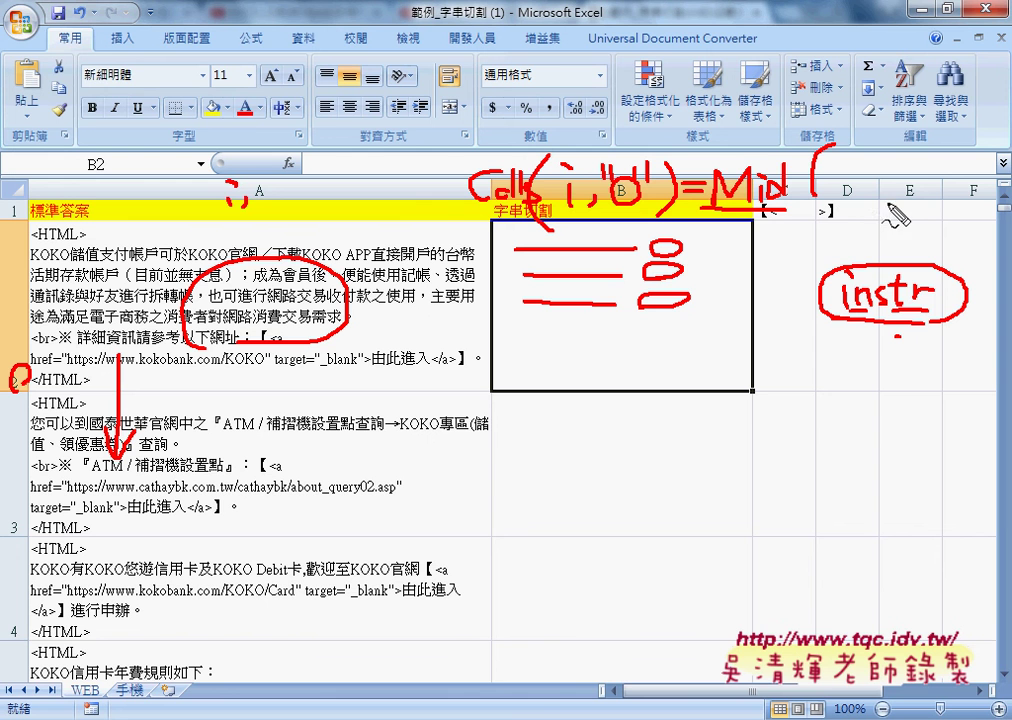
mouse_move(880, 192)
left_mouse_down()
mouse_move(876, 206)
mouse_move(931, 206)
left_mouse_up()
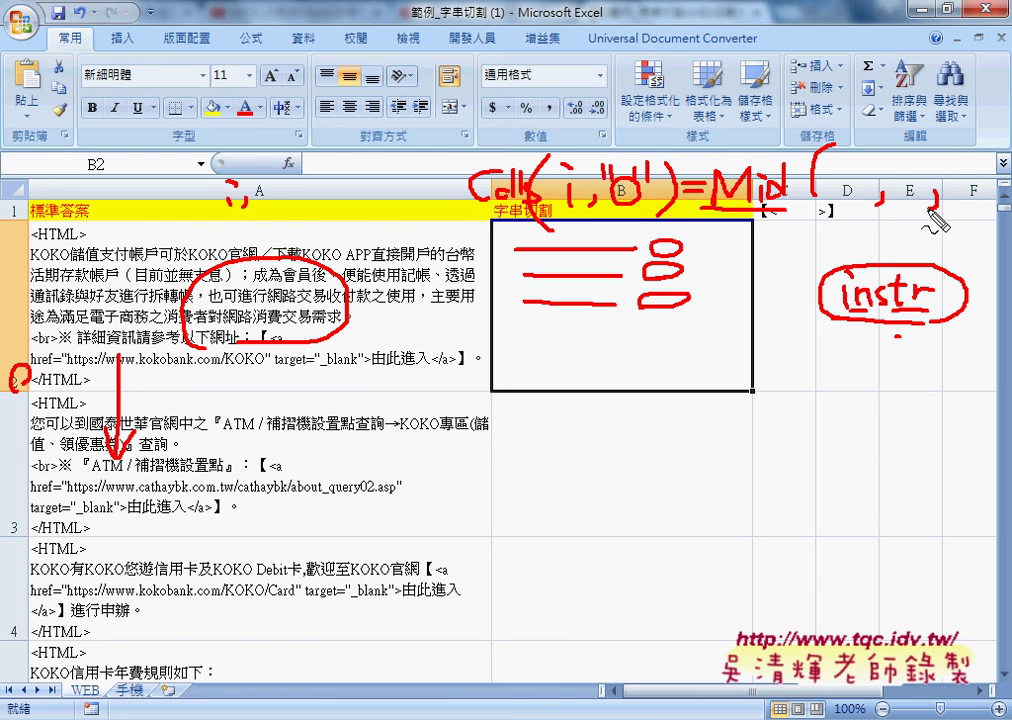
left_click_drag(991, 153, 983, 188)
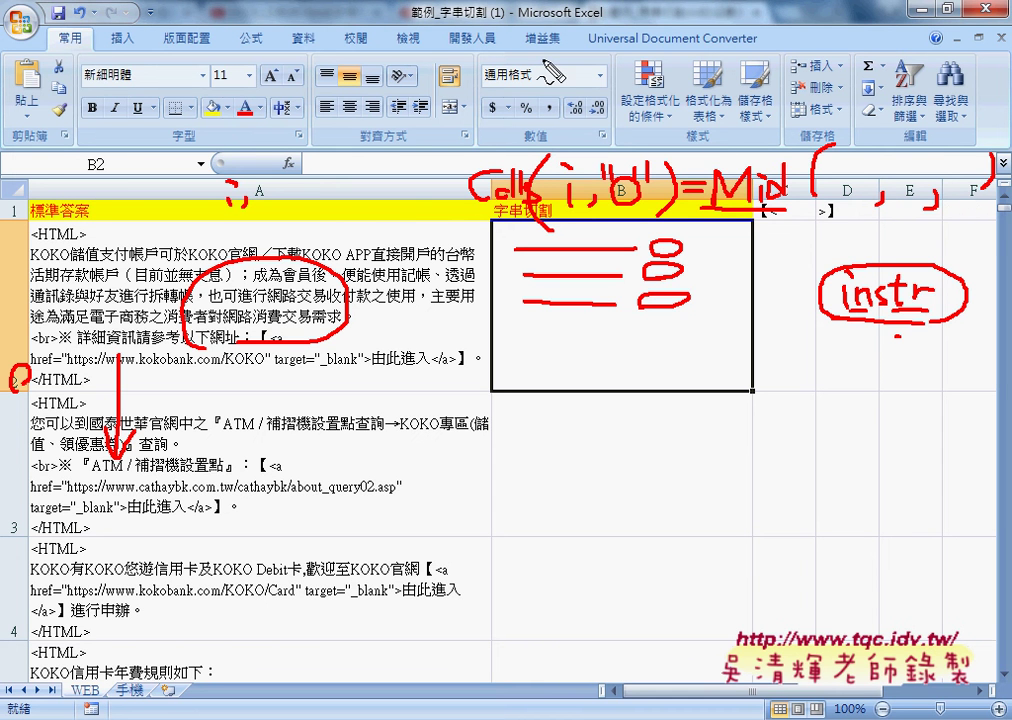
mouse_move(545, 40)
left_mouse_down()
mouse_move(528, 72)
mouse_move(540, 54)
mouse_move(557, 72)
mouse_move(514, 118)
mouse_move(525, 103)
mouse_move(570, 115)
left_mouse_up()
left_click_drag(571, 60, 584, 66)
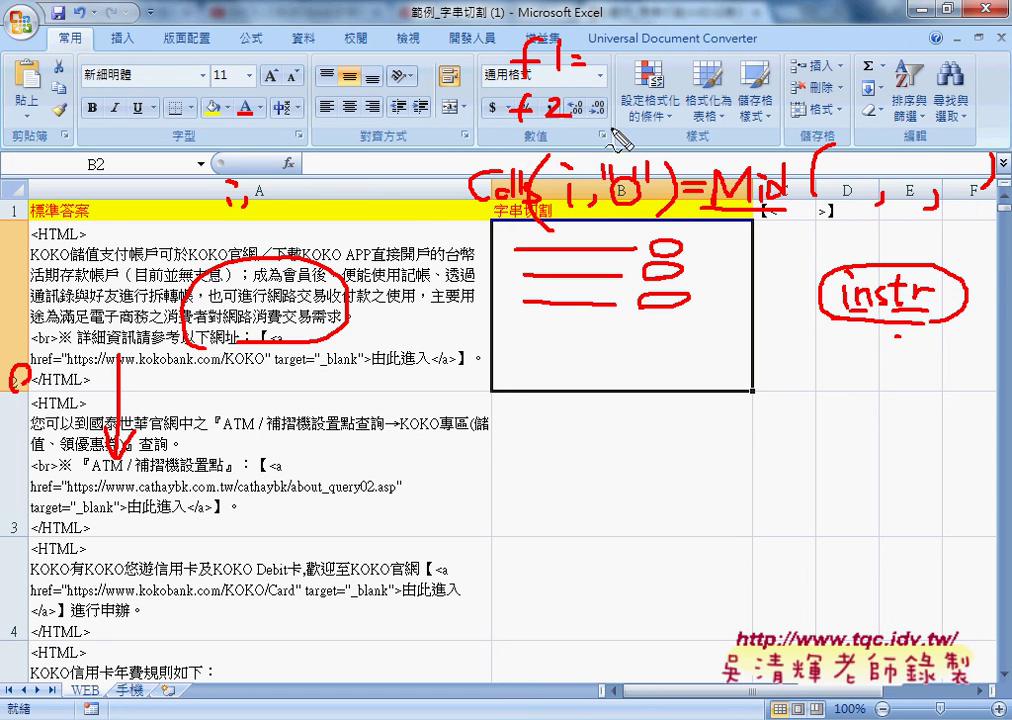
left_click_drag(570, 114, 598, 116)
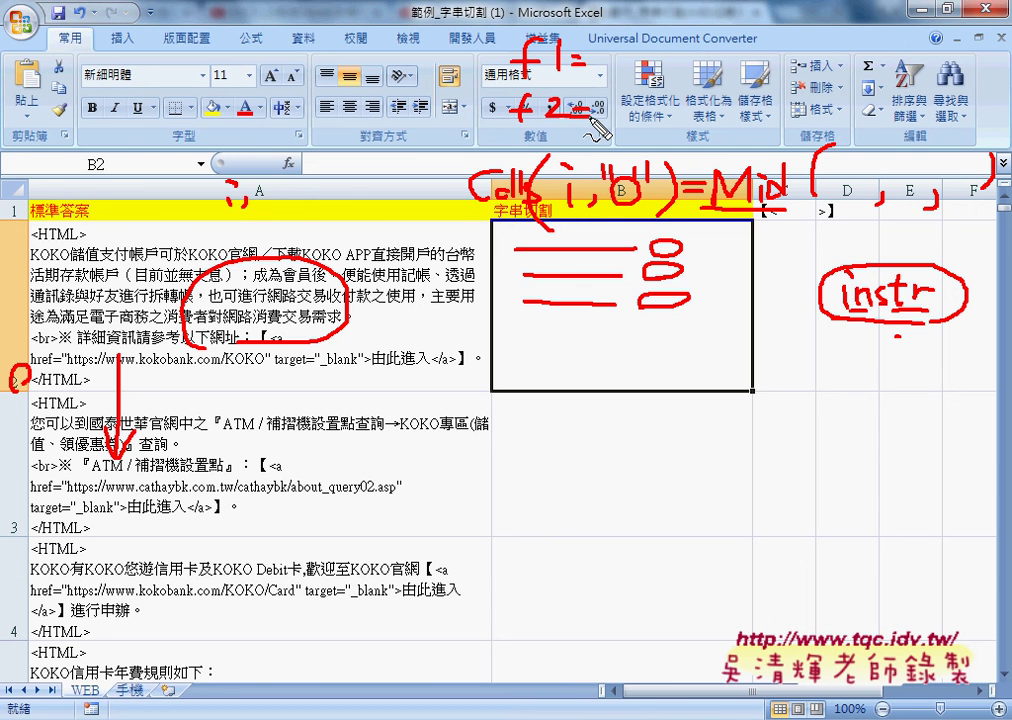
Step: Erase the ink, go to the Drive folder in Chrome, and open 程式碼 in Google Docs
key("Escape")
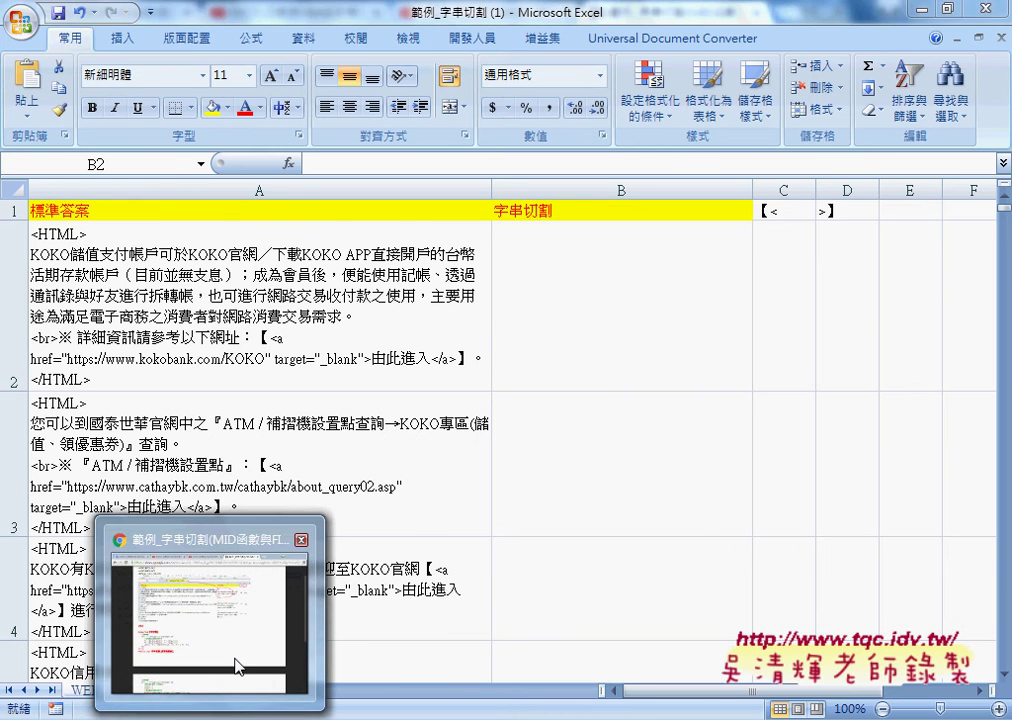
left_click(235, 662)
mouse_move(970, 103)
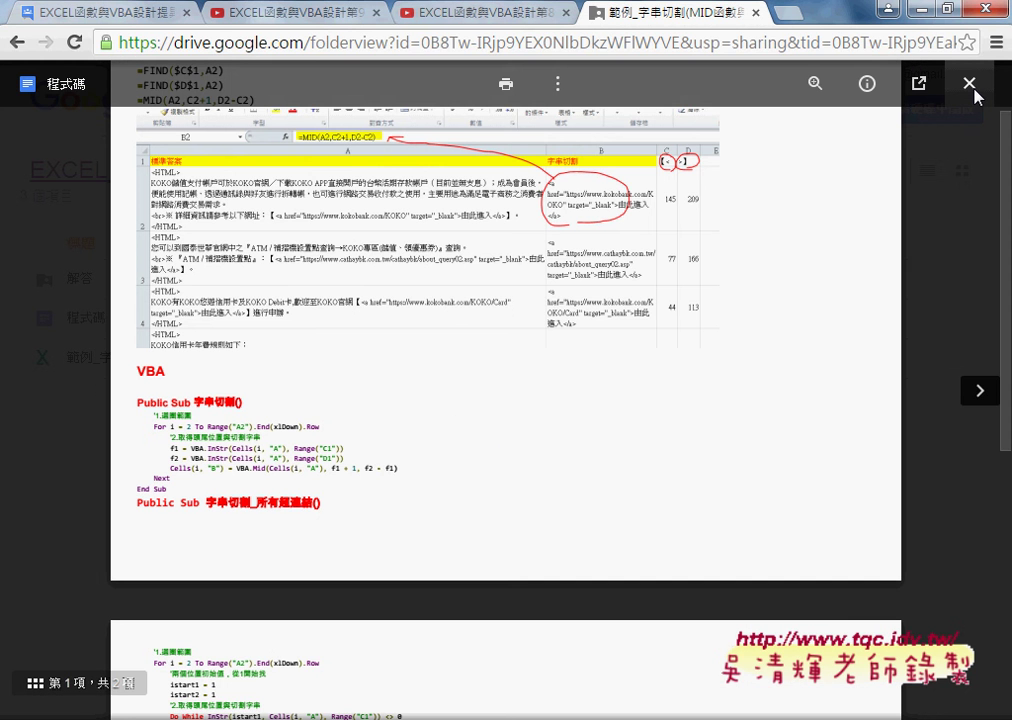
left_click(970, 85)
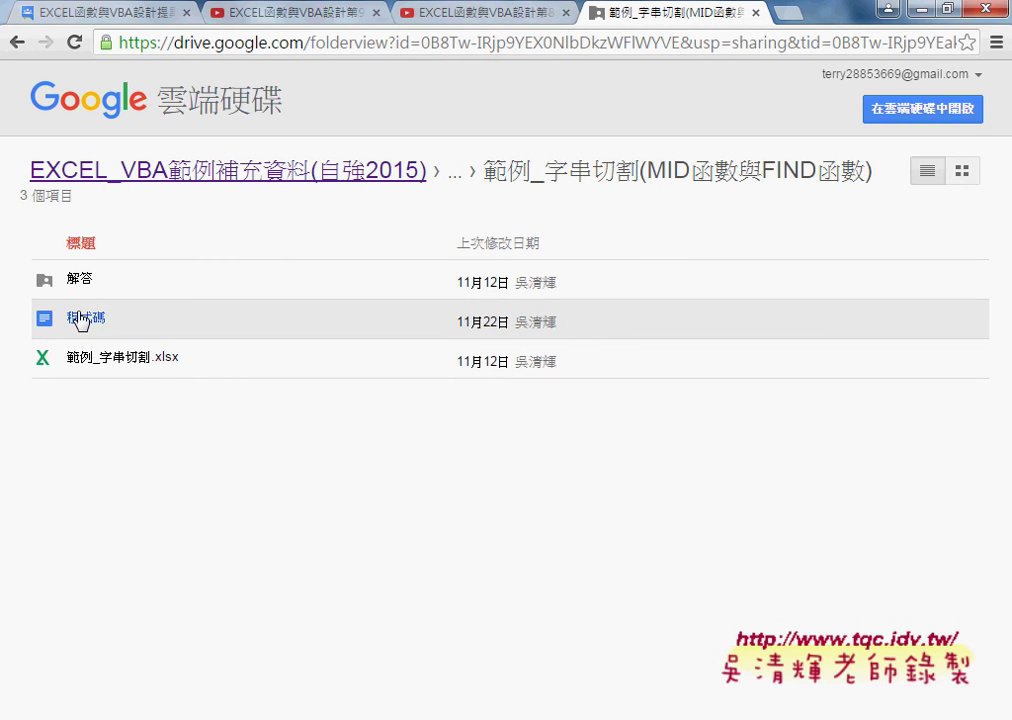
left_click(80, 320)
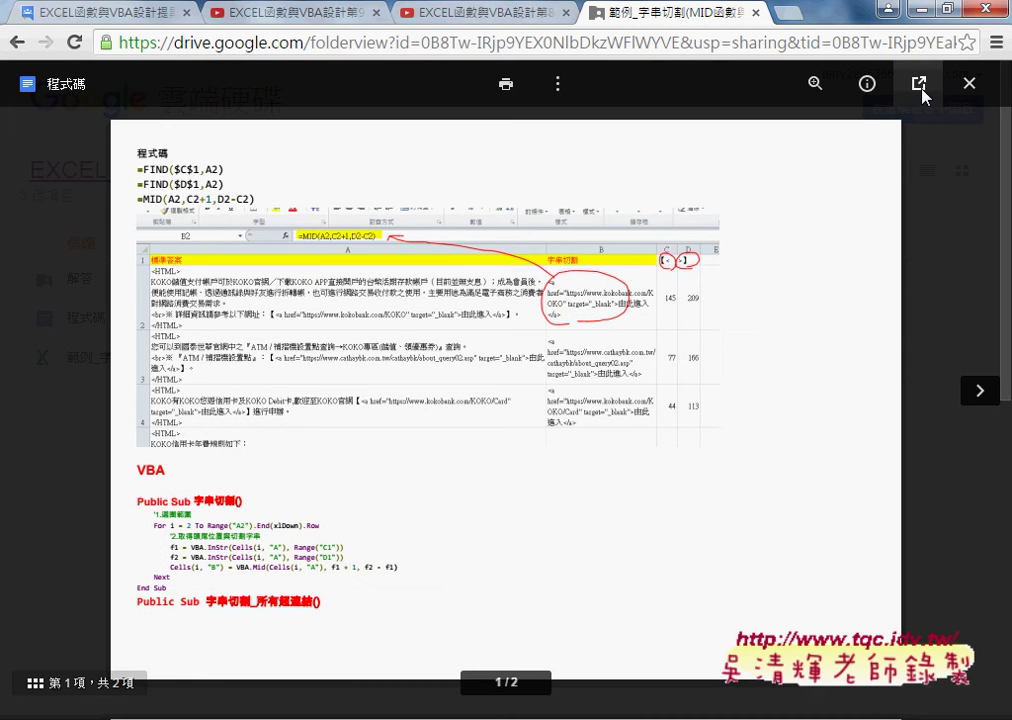
left_click(918, 83)
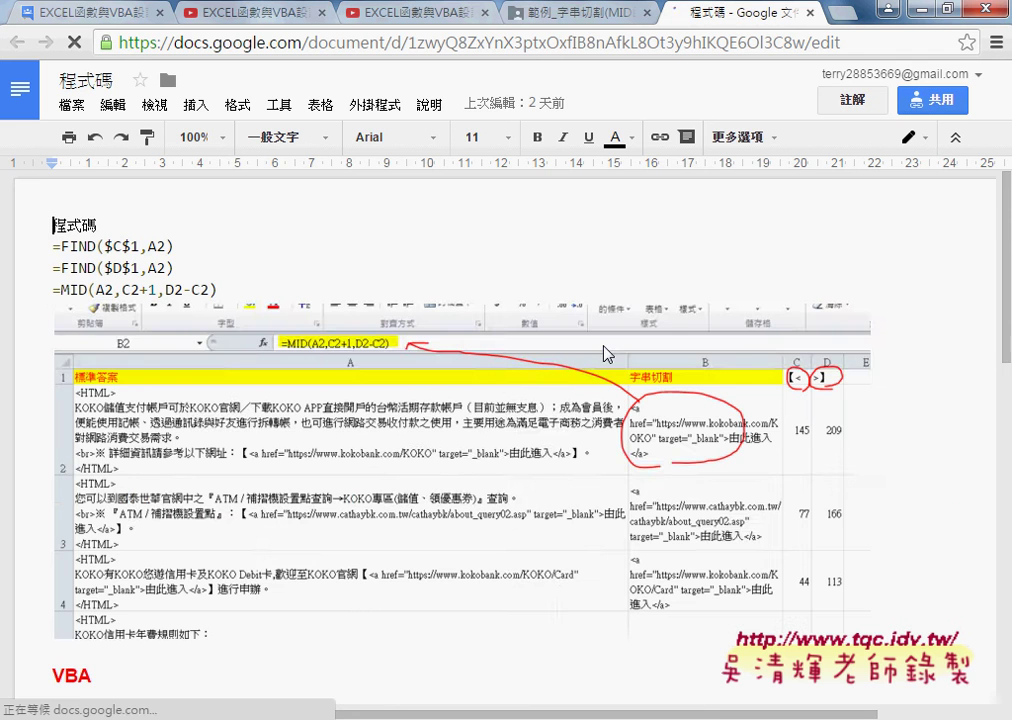
Step: Scroll to the VBA section and review the first macro and the second macro's Do While loop
scroll(605, 350, "down", 2)
scroll(605, 343, "down", 1)
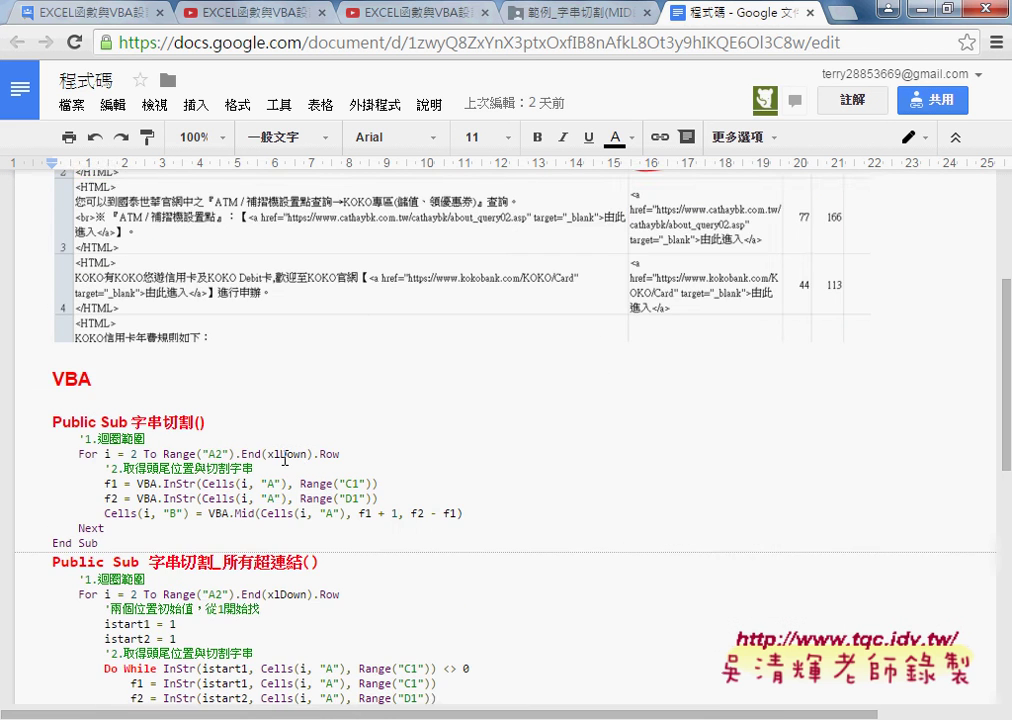
scroll(285, 457, "down", 2)
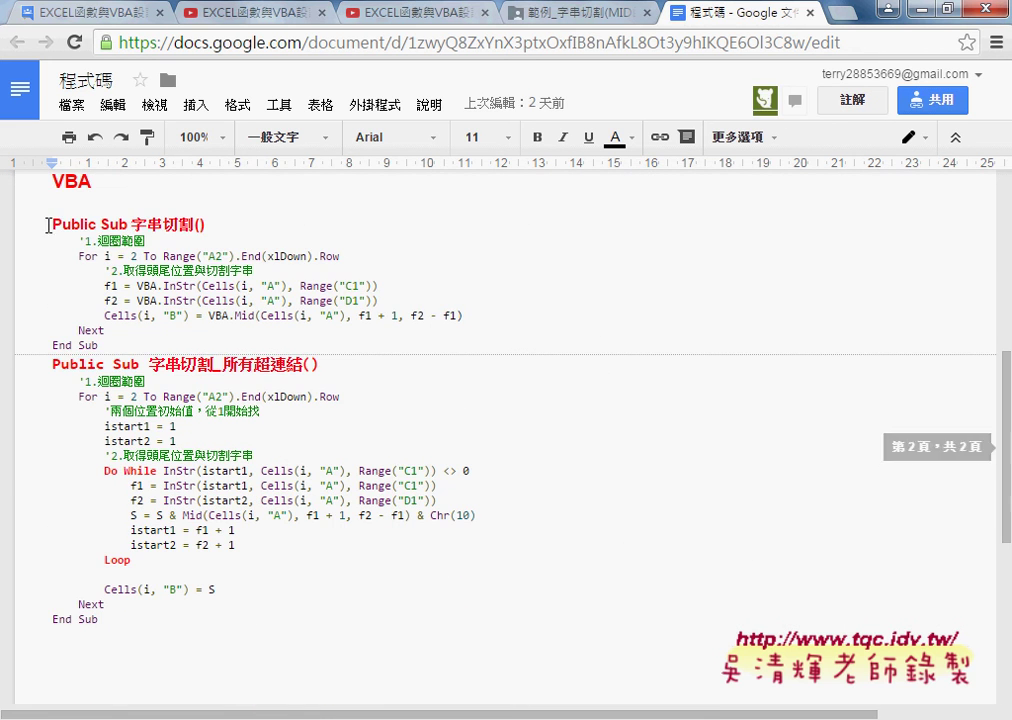
left_click_drag(52, 224, 134, 340)
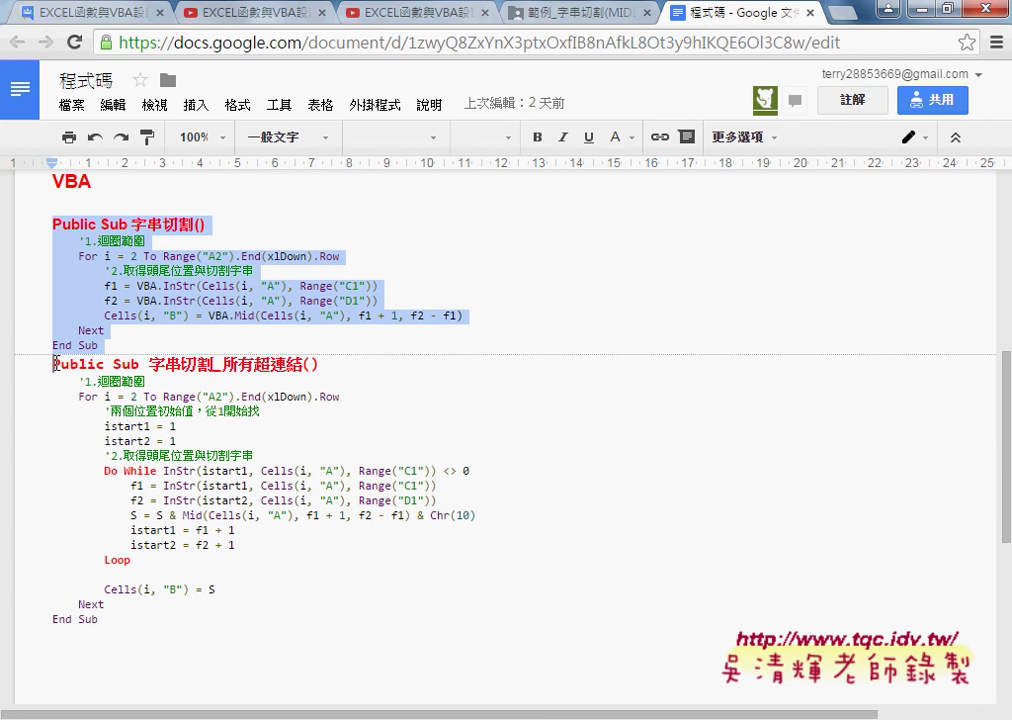
left_click(51, 363)
left_click_drag(104, 470, 155, 561)
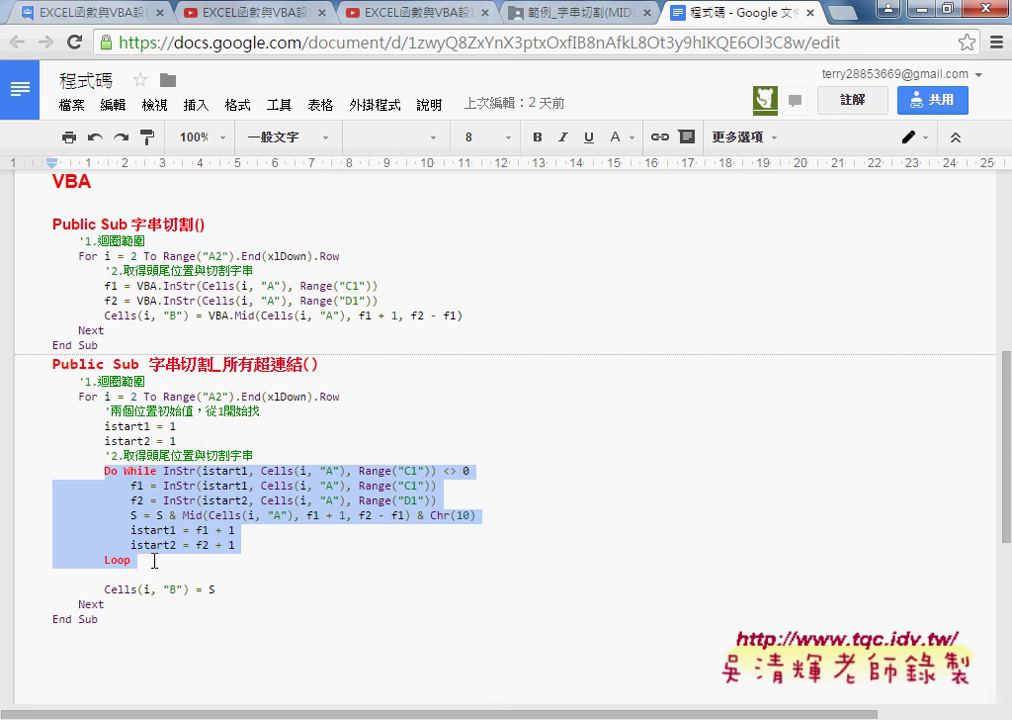
Step: Select and copy the code of both macros, 字串切割 and 字串切割_所有超連結, and return to Excel
left_click_drag(98, 345, 52, 222)
key("ctrl+c")
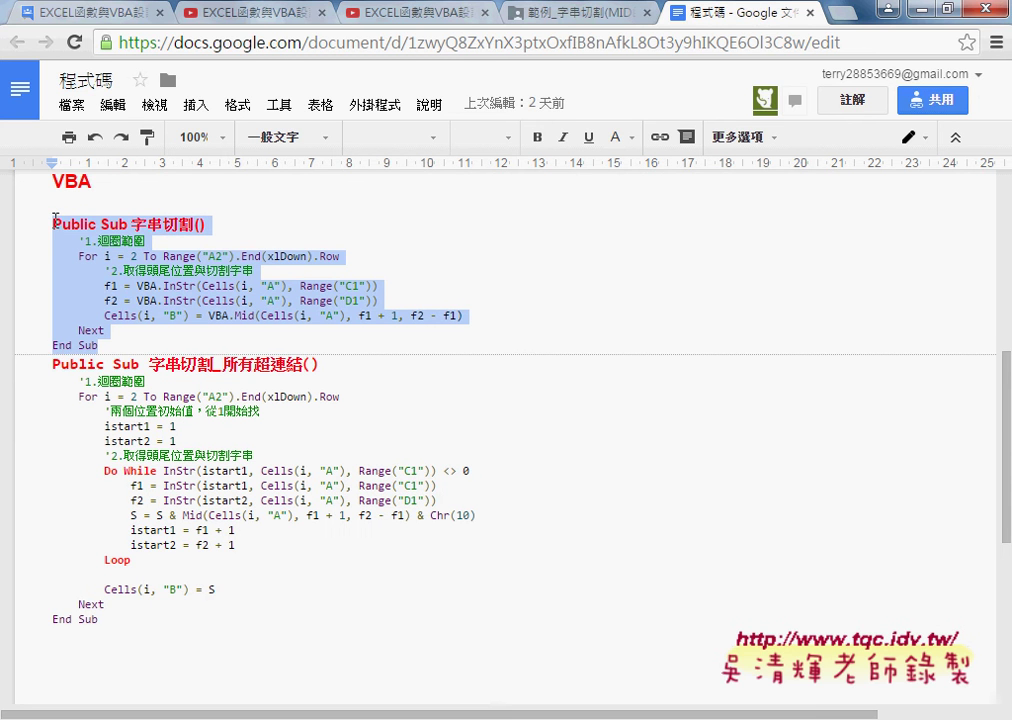
left_click(46, 178)
left_click(117, 623, "shift")
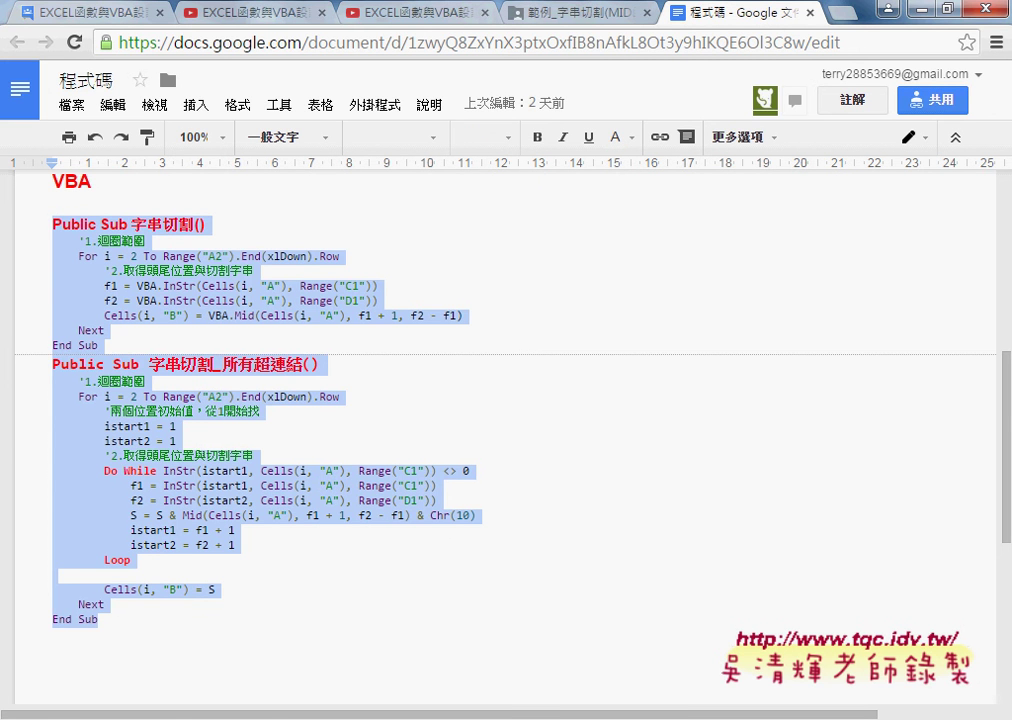
left_click(262, 711)
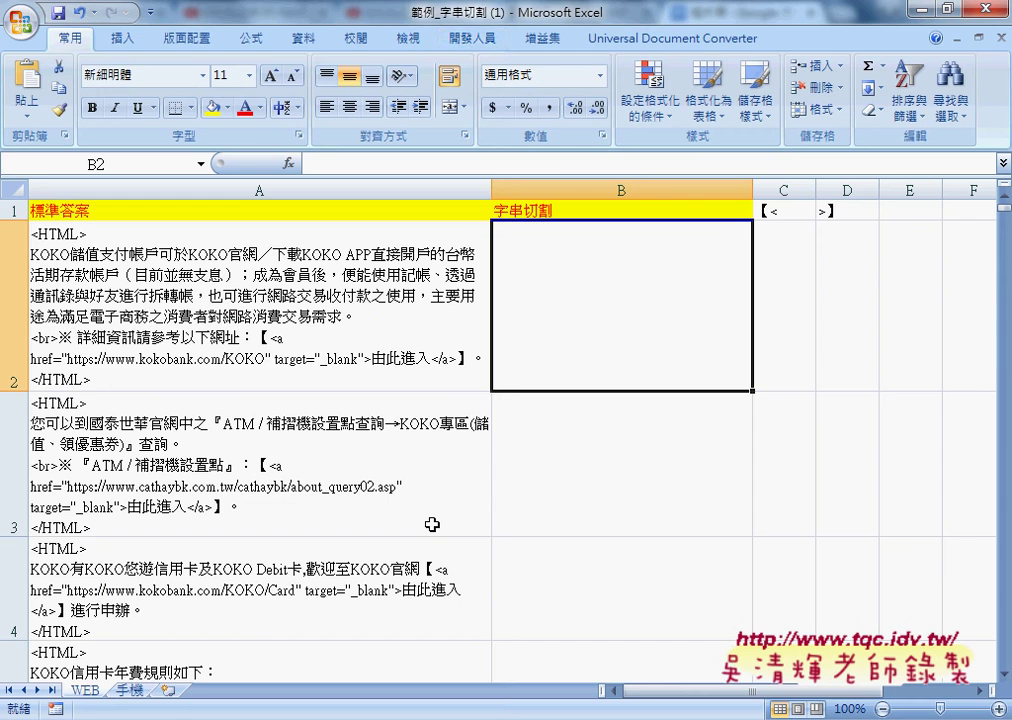
Step: Open the Visual Basic editor, insert Module1 into VBAProject, and paste both macros into it
left_click(466, 38)
left_click(40, 95)
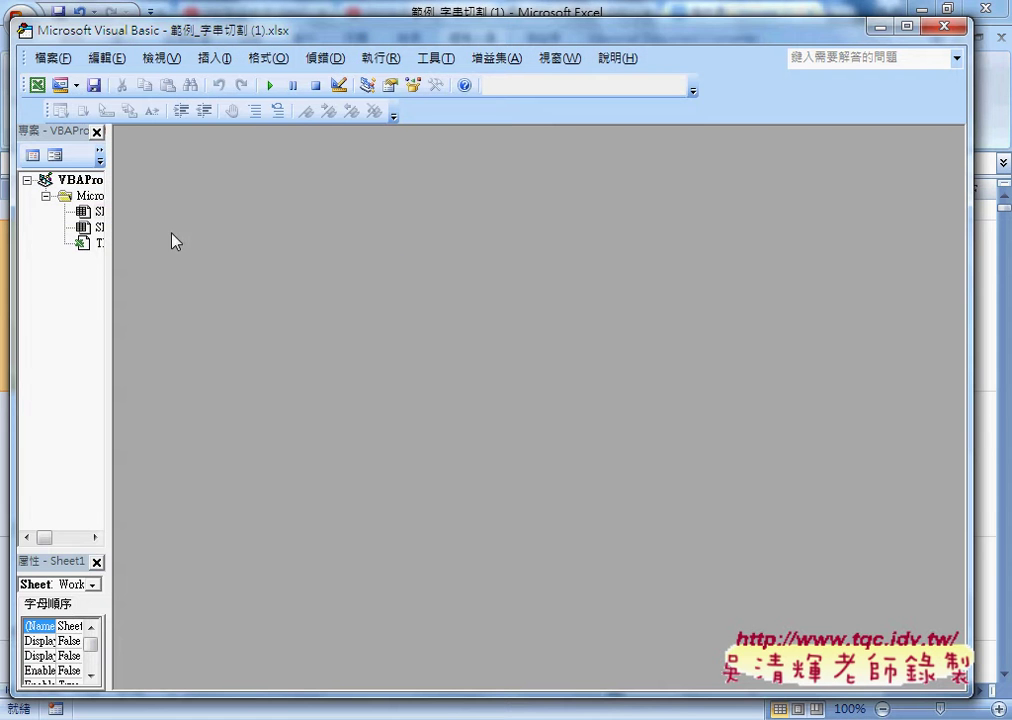
right_click(115, 188)
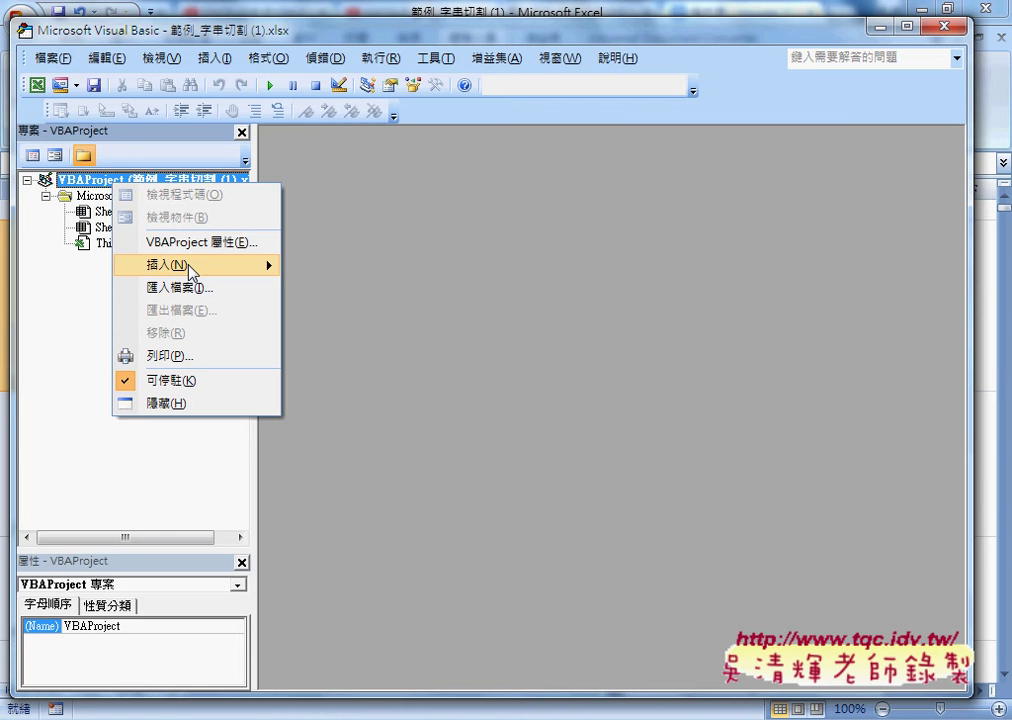
mouse_move(237, 266)
left_click(336, 290)
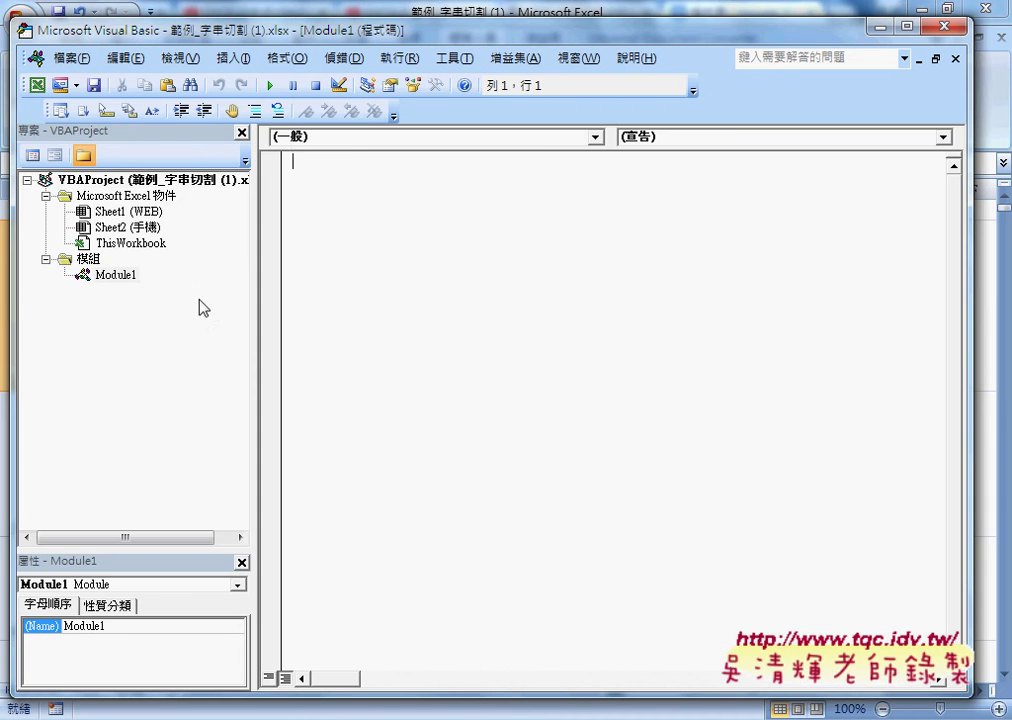
right_click(362, 246)
left_click(427, 302)
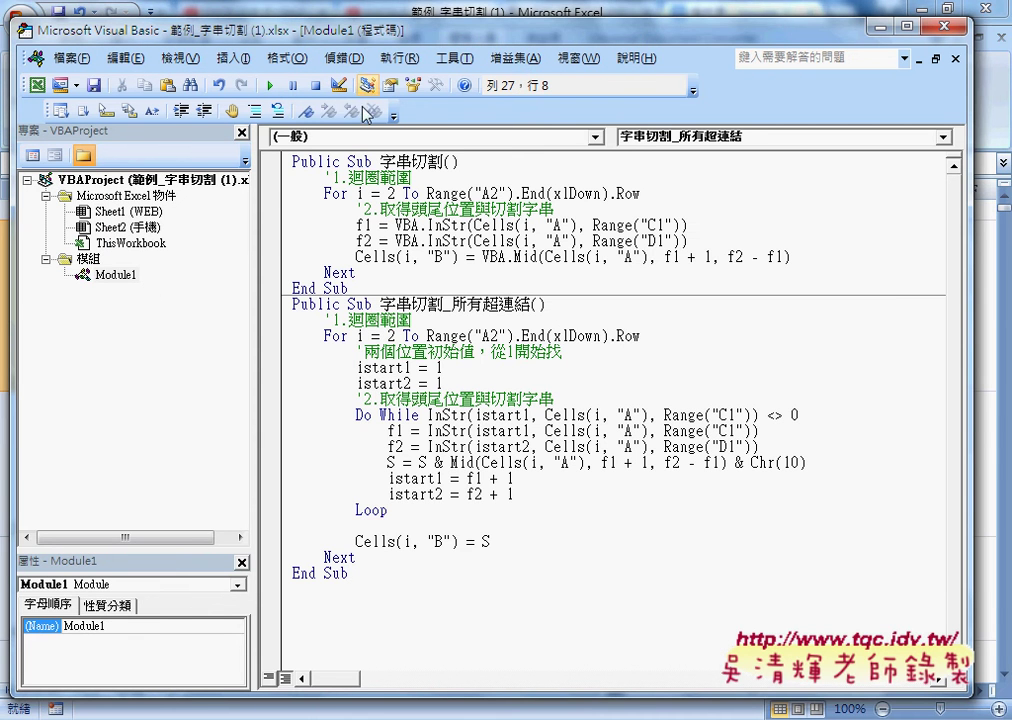
Step: Widen the code pane, highlight InStr on the f1 line, and narrow the editor to show the worksheet
left_click_drag(256, 220, 142, 220)
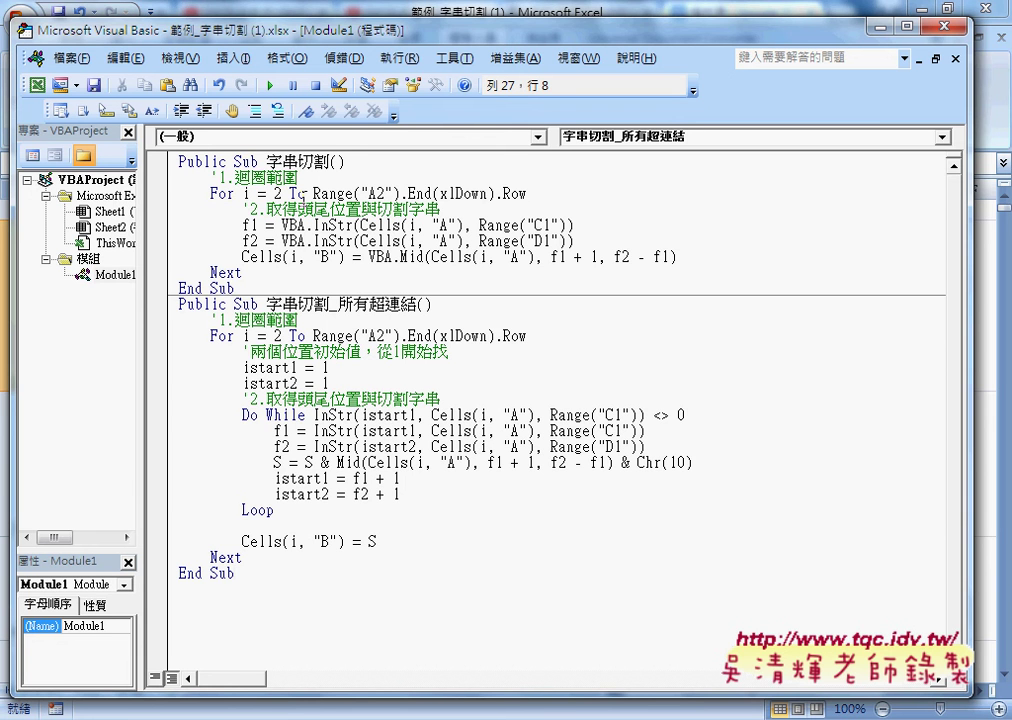
left_click_drag(313, 226, 352, 226)
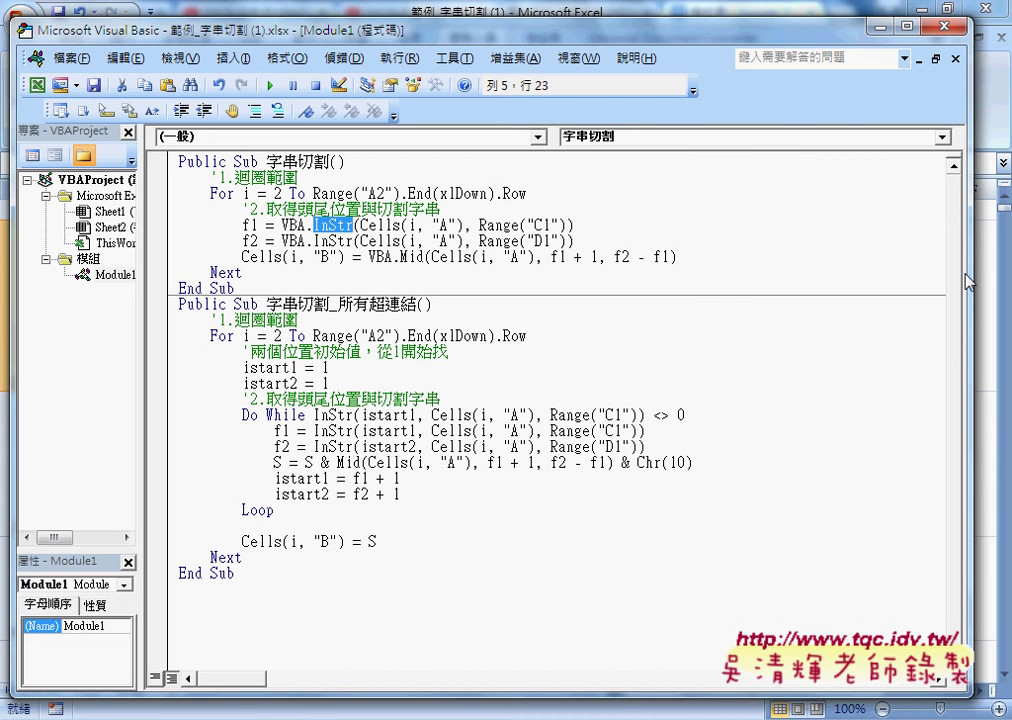
mouse_move(968, 282)
left_mouse_down()
mouse_move(686, 268)
mouse_move(713, 268)
left_mouse_up()
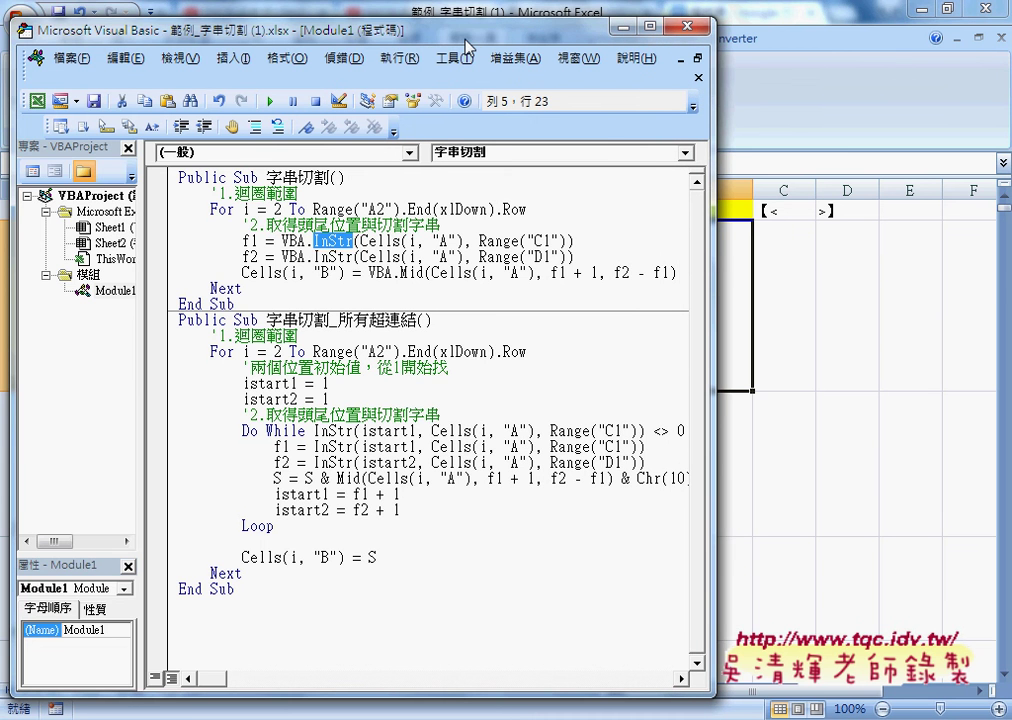
Step: Shift the editor left and highlight the loop comment, start value 2, end expression and f1
mouse_move(465, 40)
left_mouse_down()
mouse_move(295, 45)
mouse_move(340, 55)
mouse_move(434, 48)
left_mouse_up()
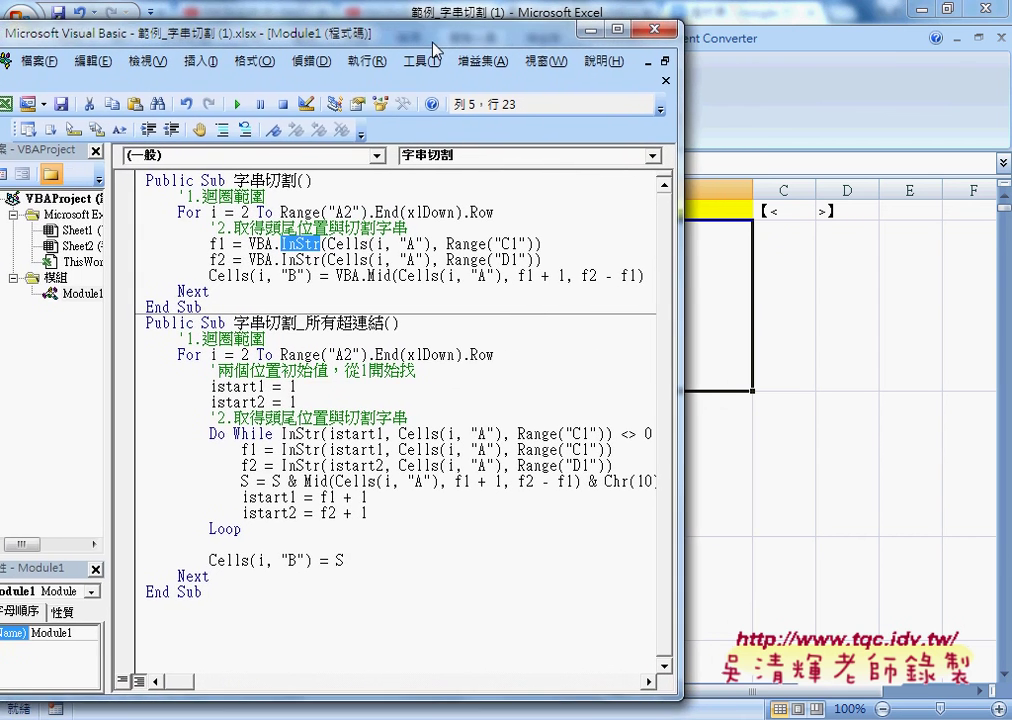
left_click_drag(186, 197, 271, 197)
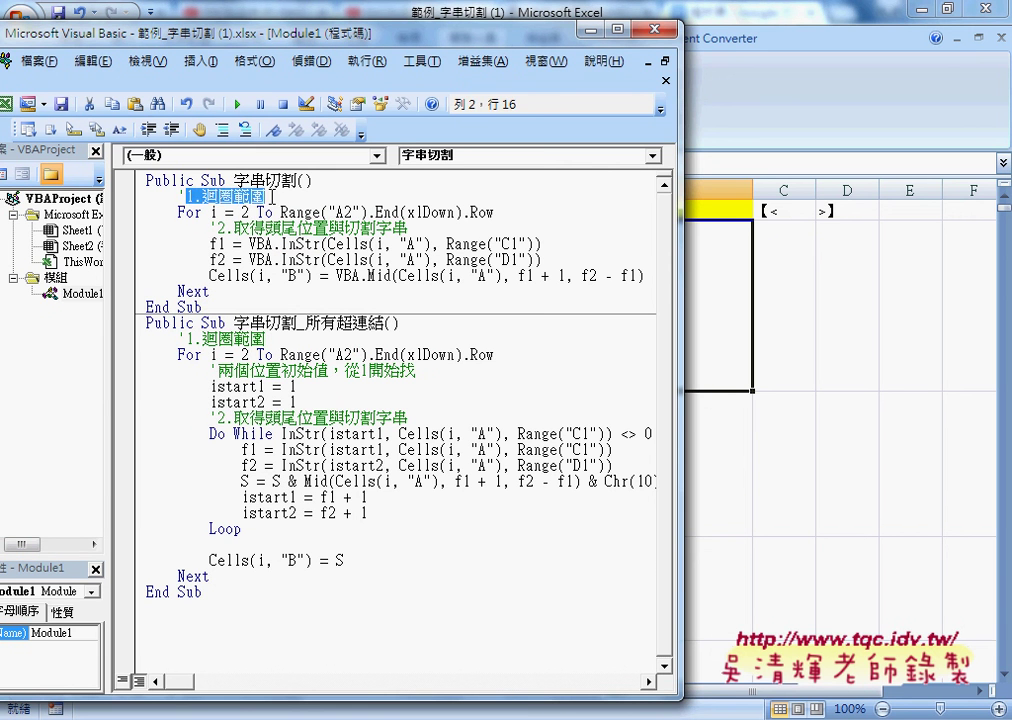
double_click(244, 212)
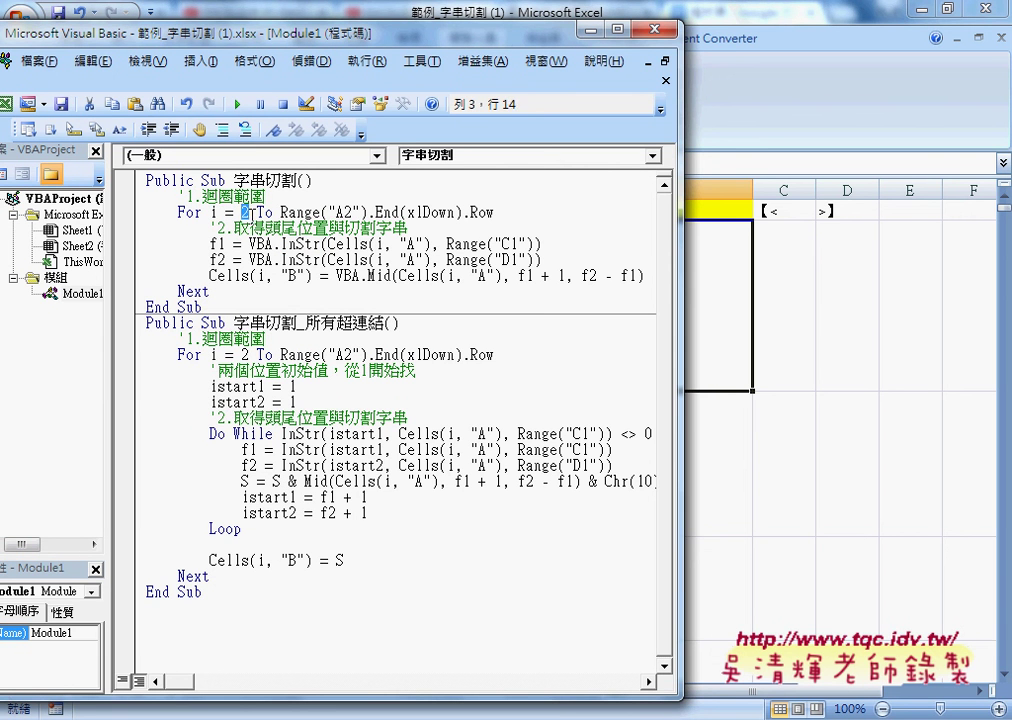
left_click_drag(280, 212, 496, 213)
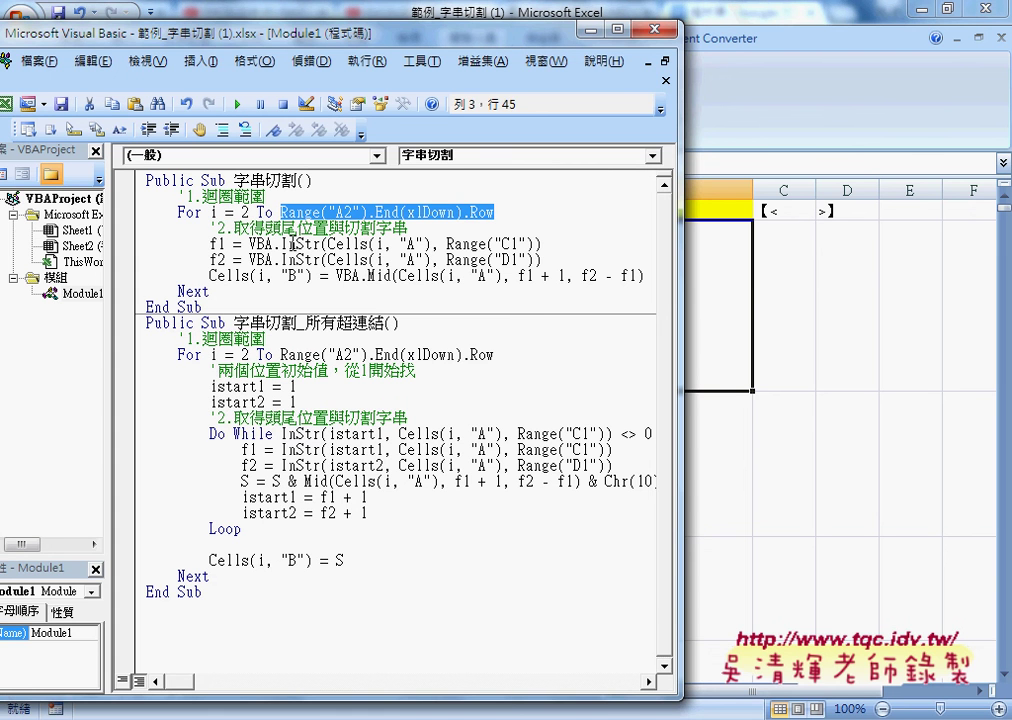
double_click(220, 244)
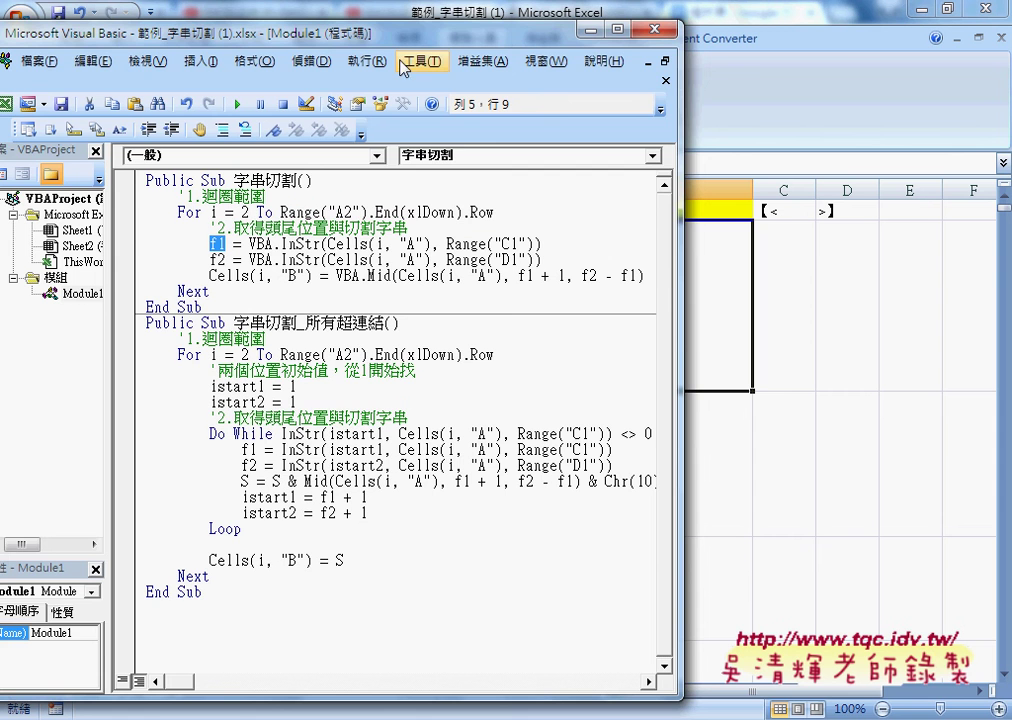
Step: Lower the editor to show row 2, circle A2's markers and underline VBA.InStr's arguments
mouse_move(300, 30)
left_mouse_down()
mouse_move(377, 147)
mouse_move(387, 402)
left_mouse_up()
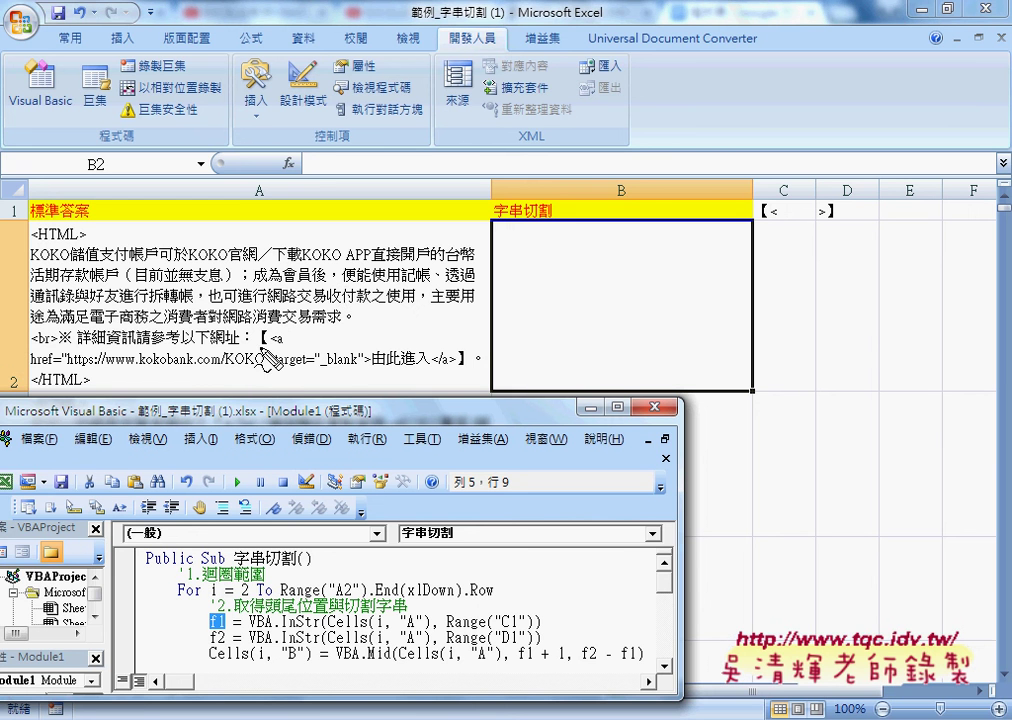
left_click_drag(282, 342, 262, 330)
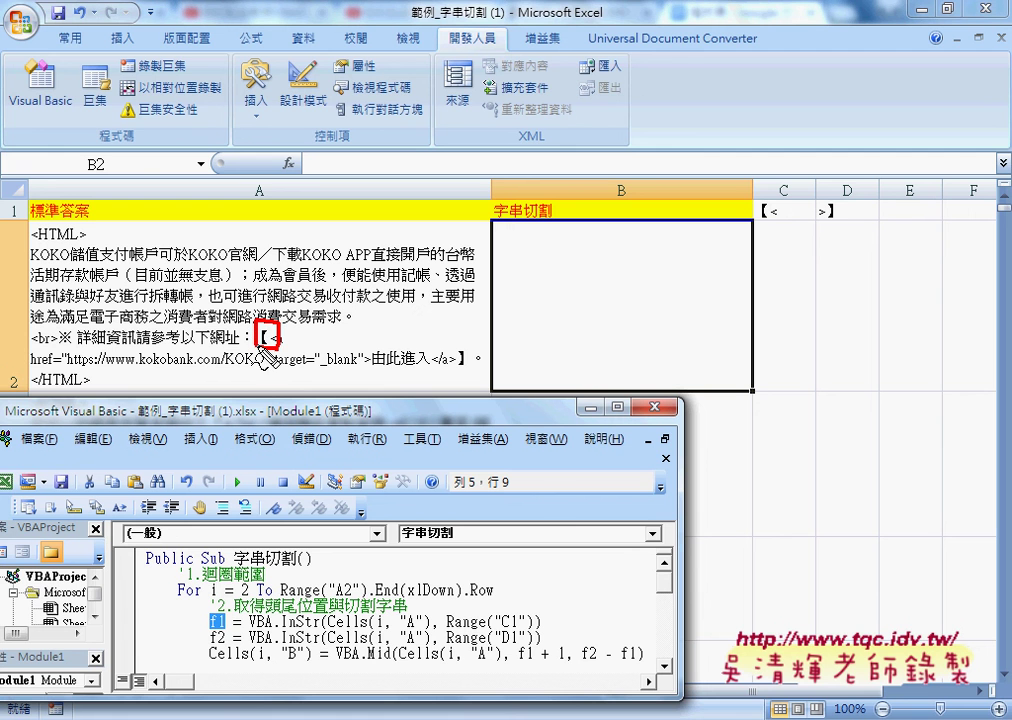
left_click_drag(462, 340, 451, 372)
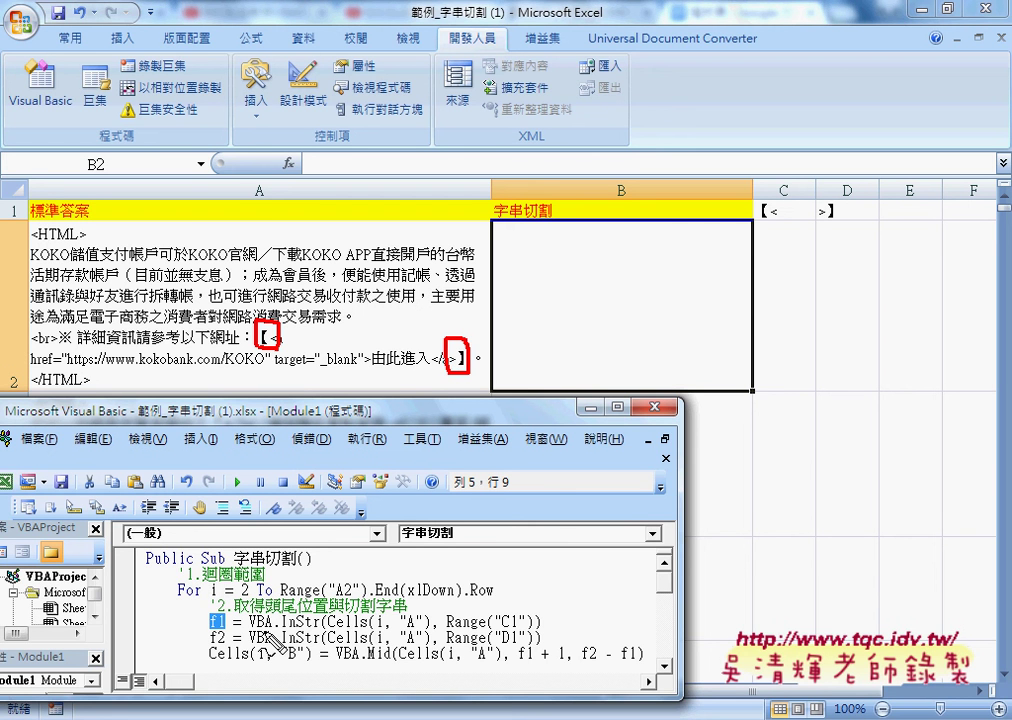
left_click_drag(248, 630, 322, 629)
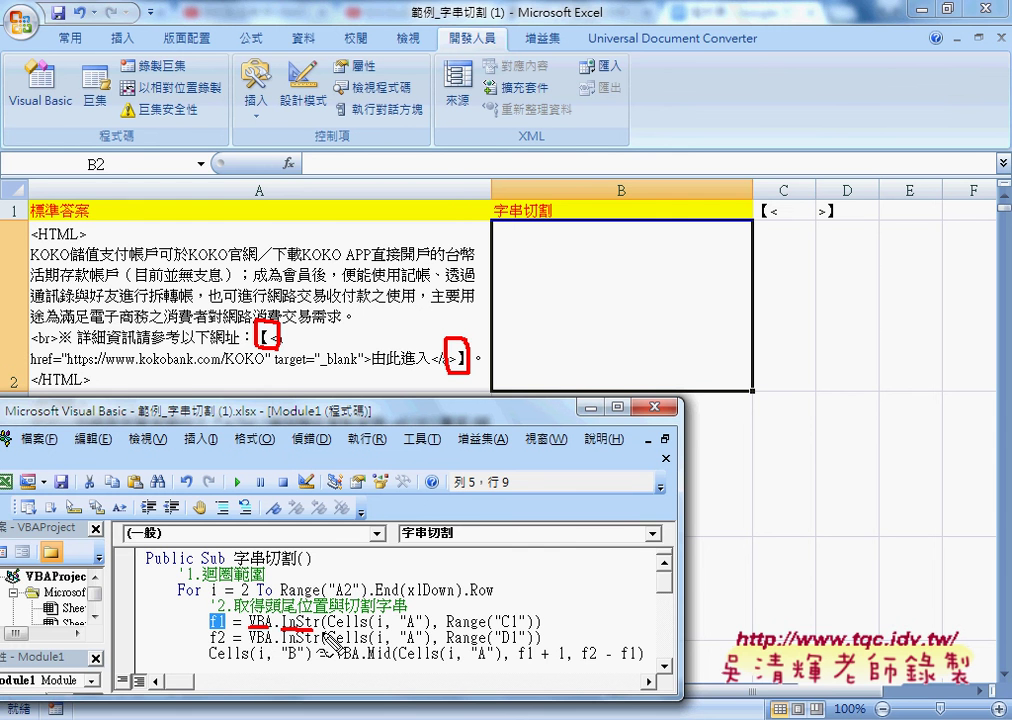
mouse_move(335, 385)
left_mouse_down()
mouse_move(145, 406)
mouse_move(340, 383)
left_mouse_up()
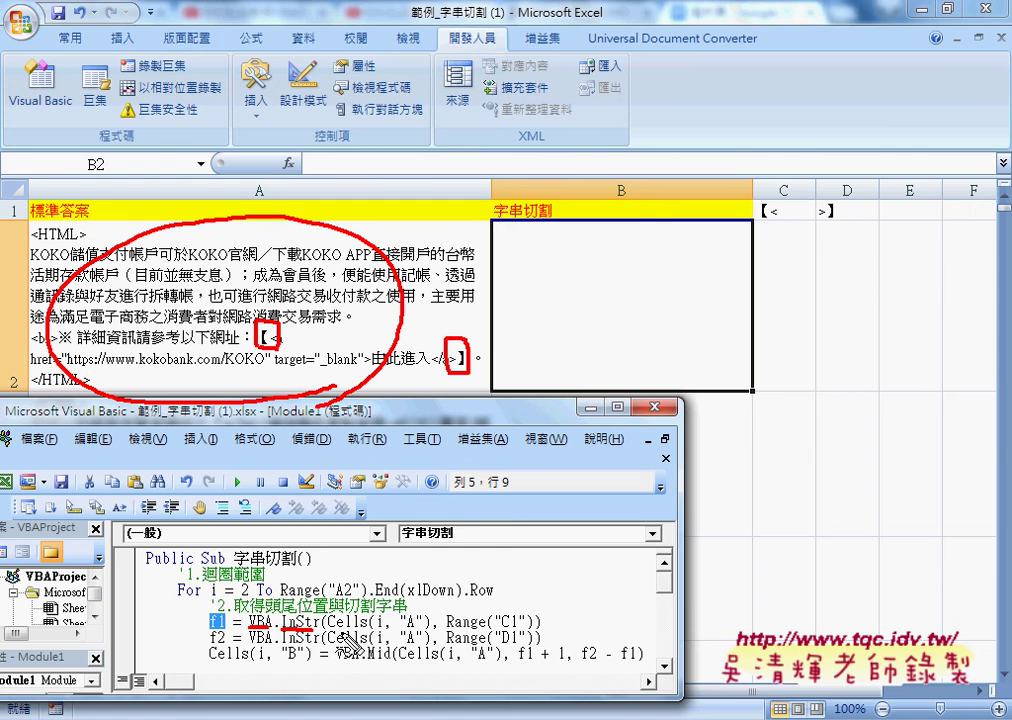
left_click_drag(345, 632, 420, 631)
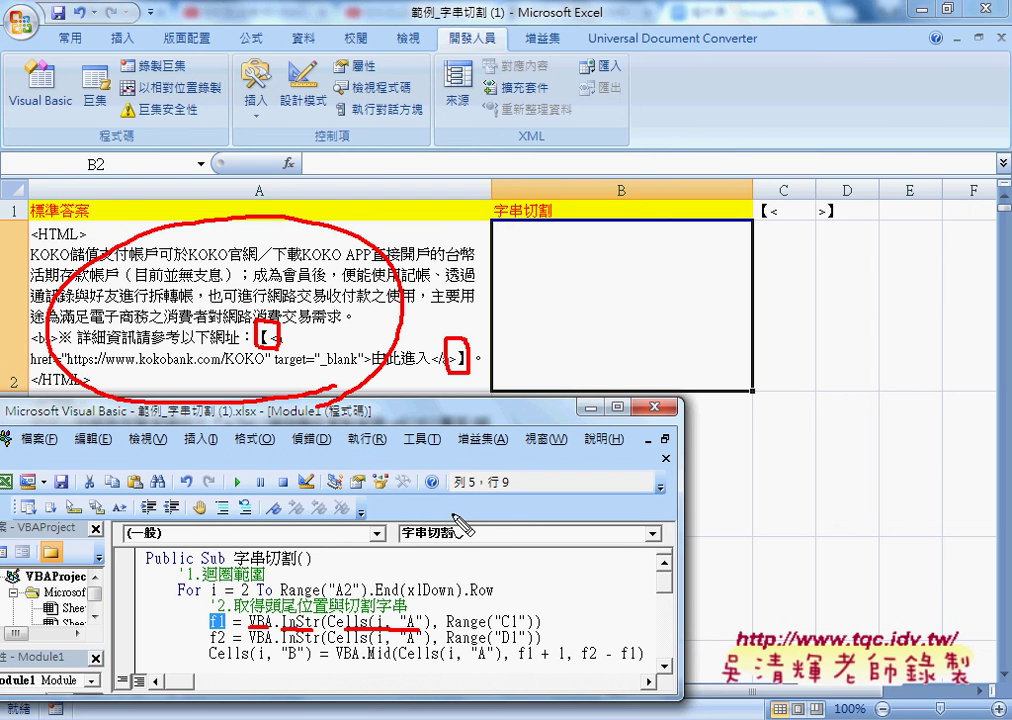
left_click_drag(447, 627, 520, 625)
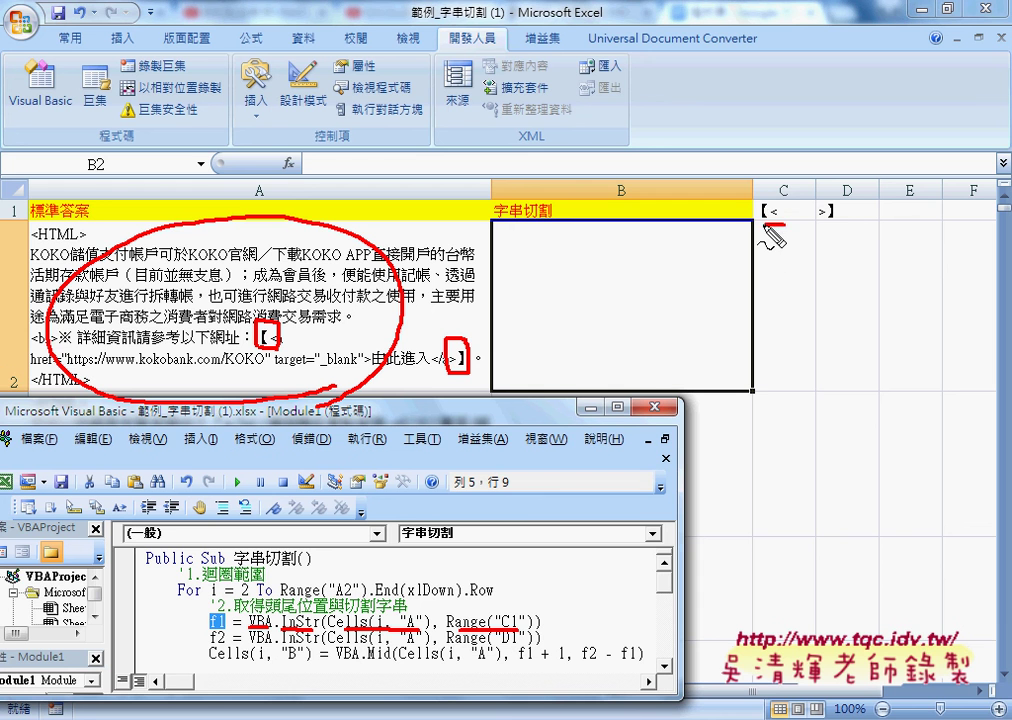
Step: Annotate the C1 and D1 markers and f1/f2 in the code, then erase all pen marks
left_click_drag(785, 203, 790, 228)
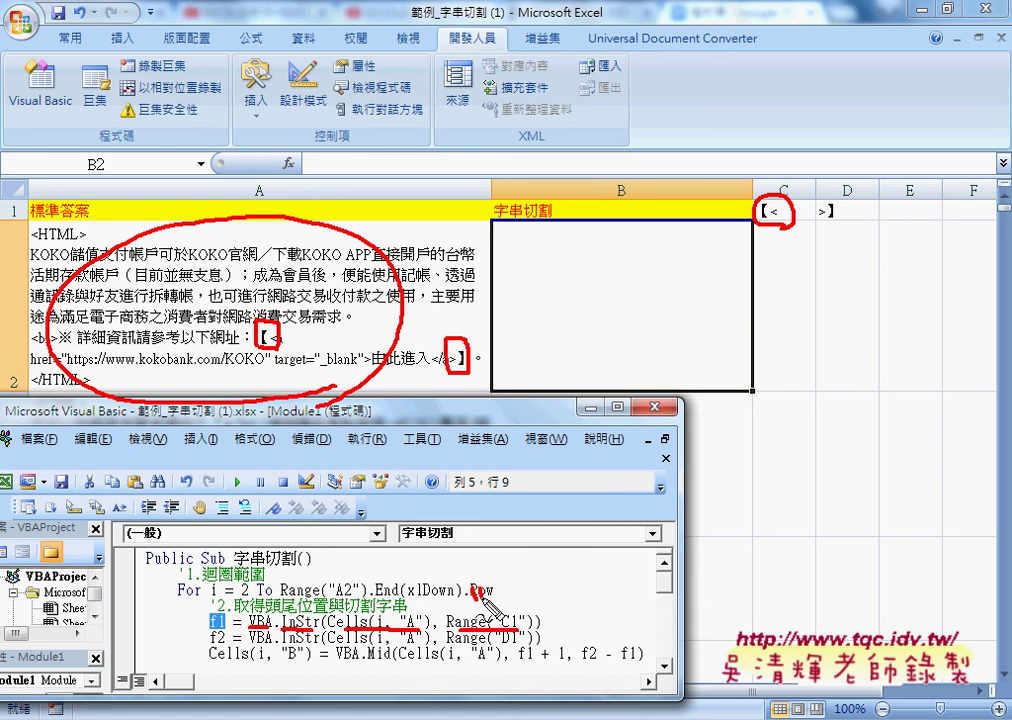
left_click_drag(476, 590, 479, 600)
mouse_move(484, 590)
left_mouse_down()
mouse_move(486, 600)
mouse_move(527, 604)
left_mouse_up()
left_click_drag(537, 593, 538, 605)
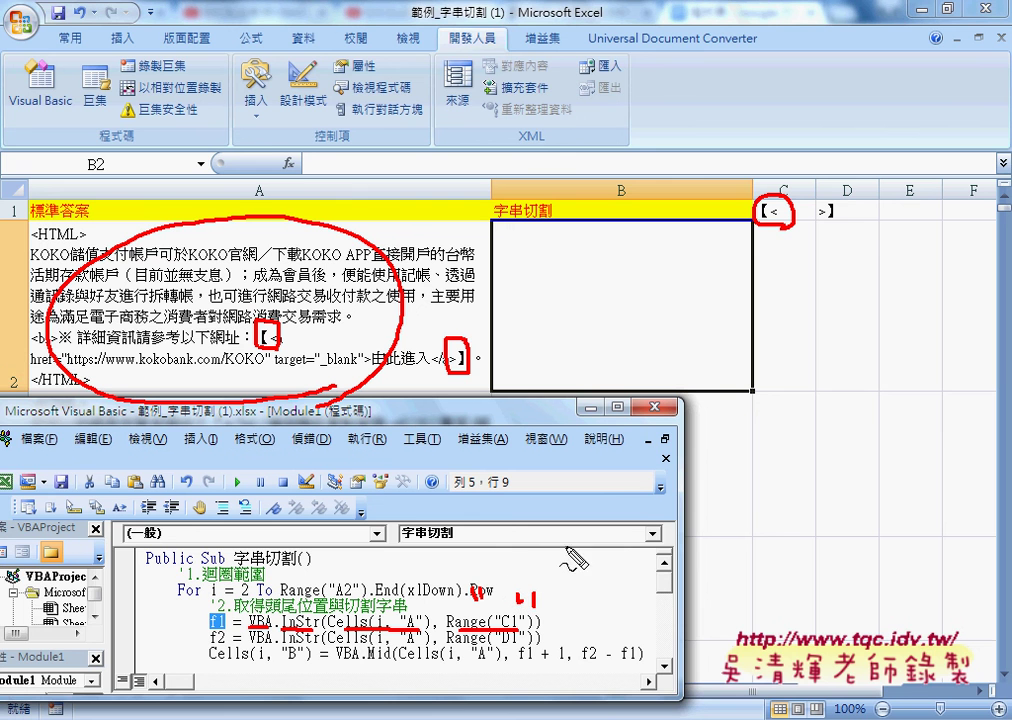
left_click_drag(832, 204, 826, 226)
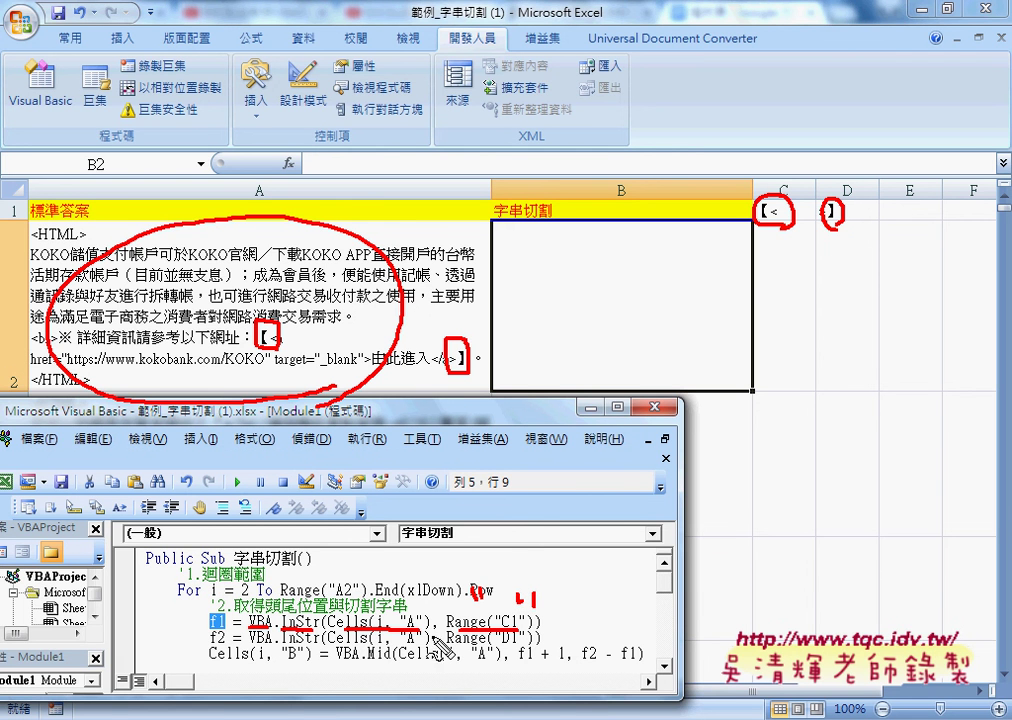
left_click_drag(225, 614, 222, 632)
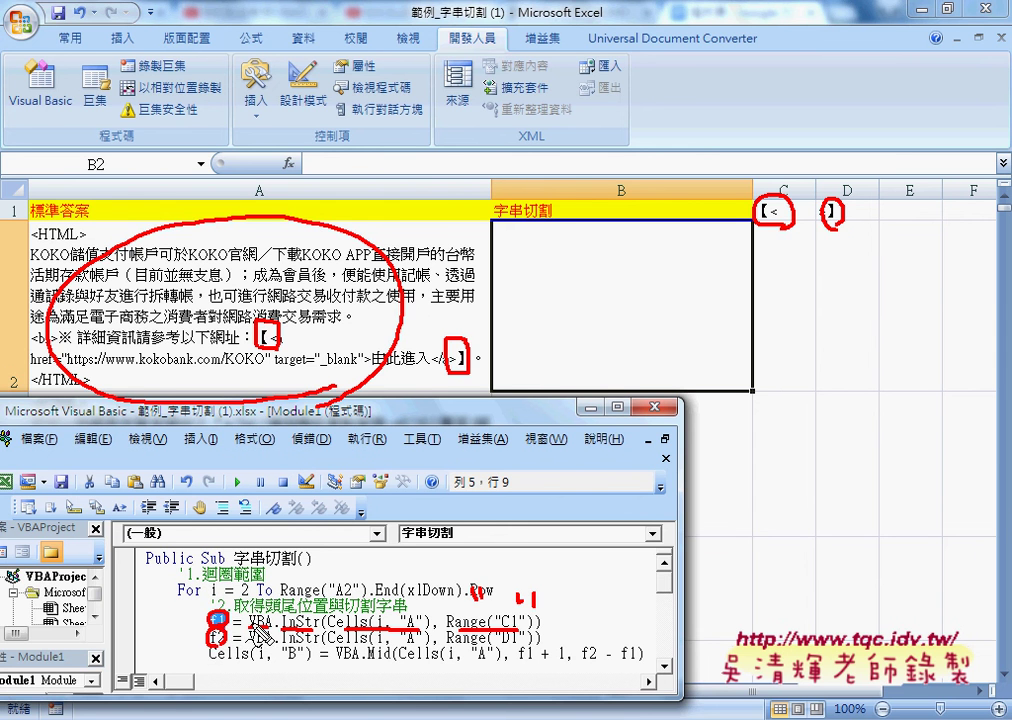
key("Escape")
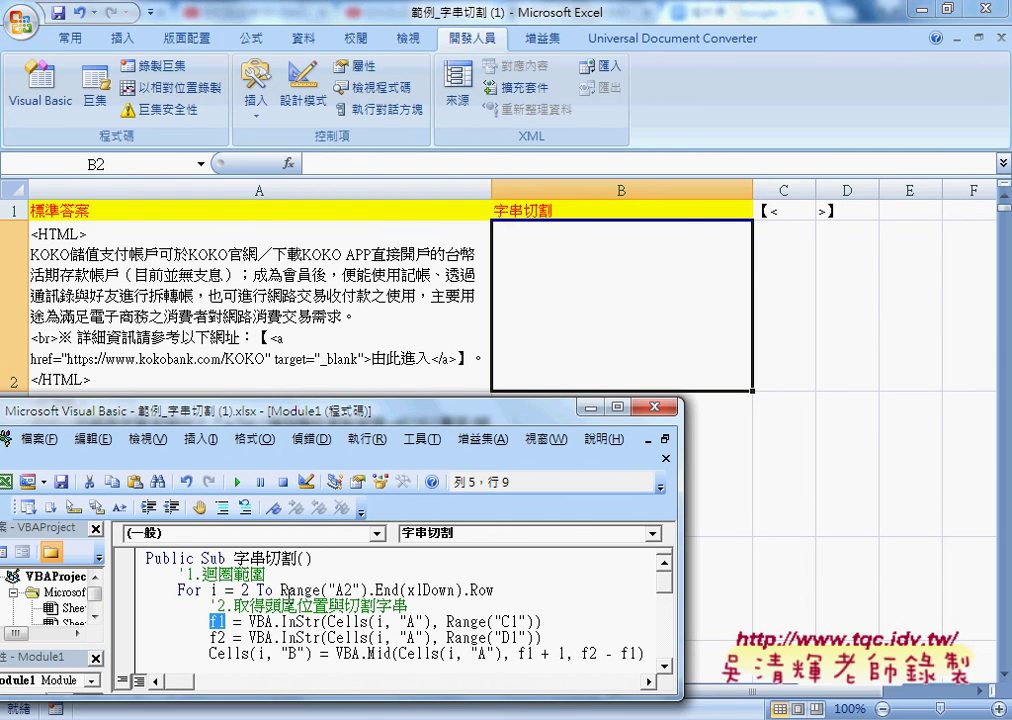
left_click_drag(675, 619, 758, 619)
mouse_move(368, 637)
left_mouse_down()
mouse_move(389, 638)
mouse_move(338, 637)
left_mouse_up()
left_click(367, 638)
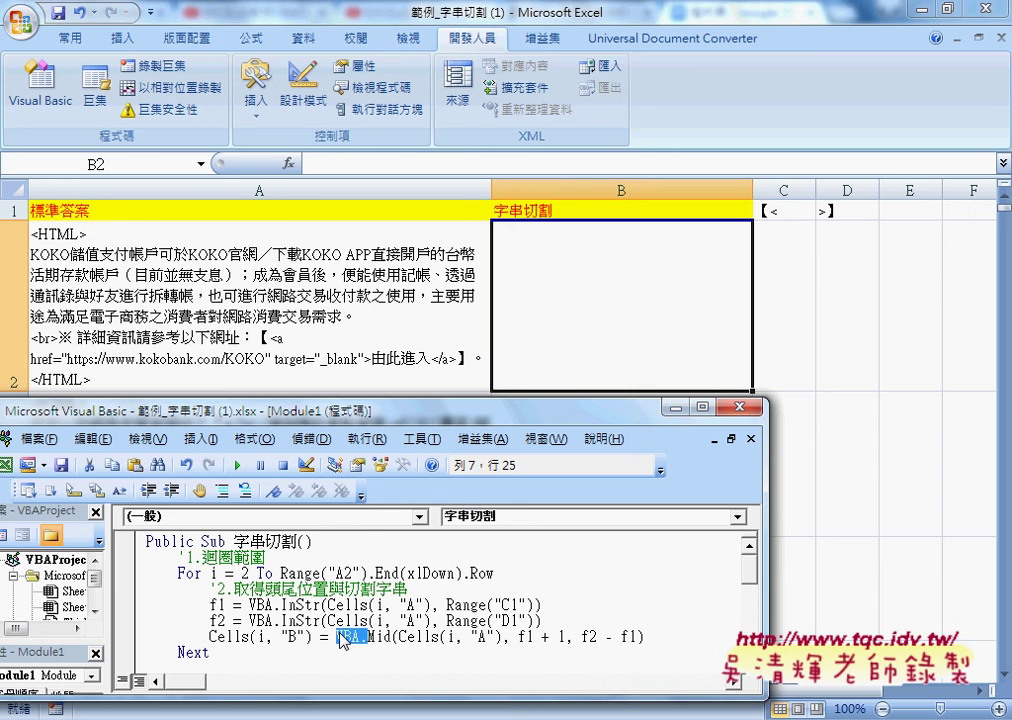
key("Delete")
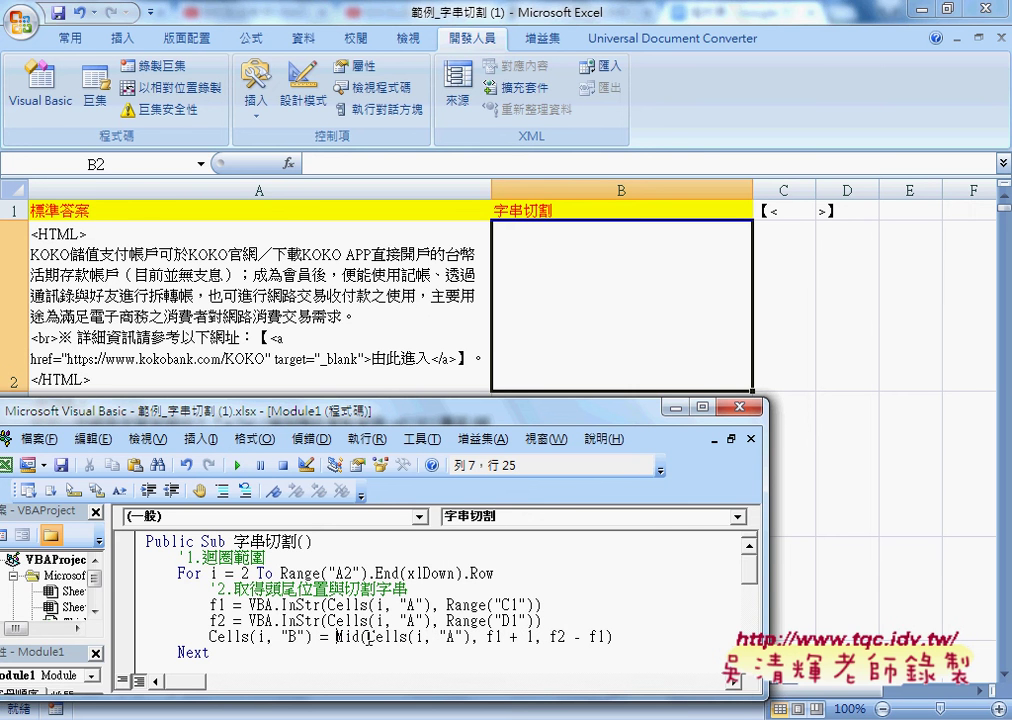
left_click_drag(368, 638, 469, 640)
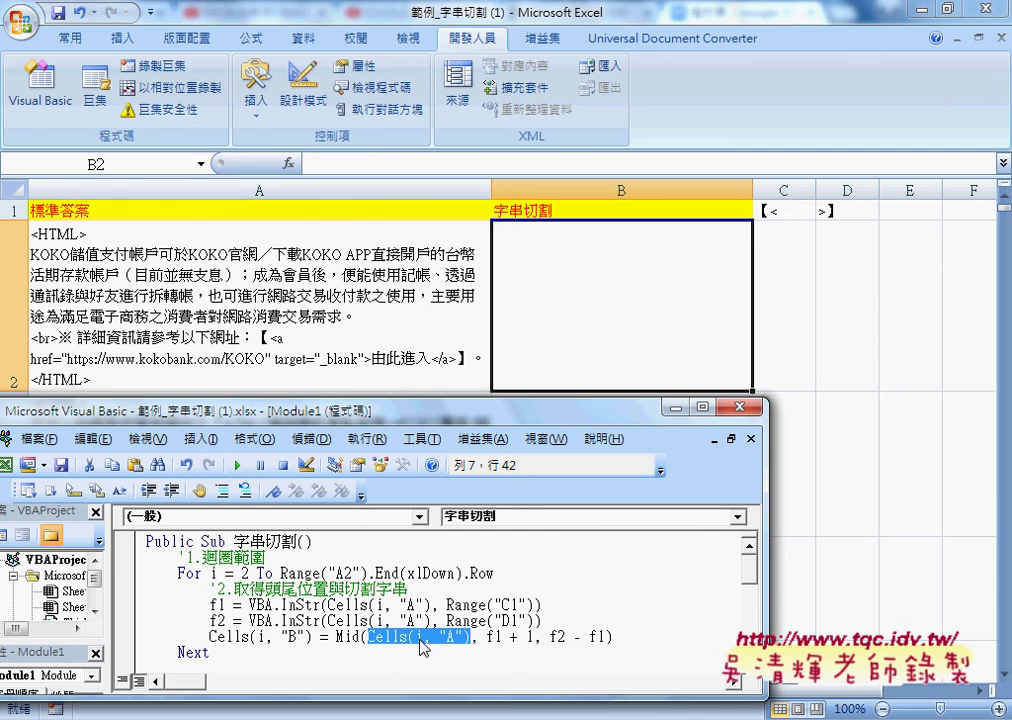
left_click_drag(487, 636, 535, 638)
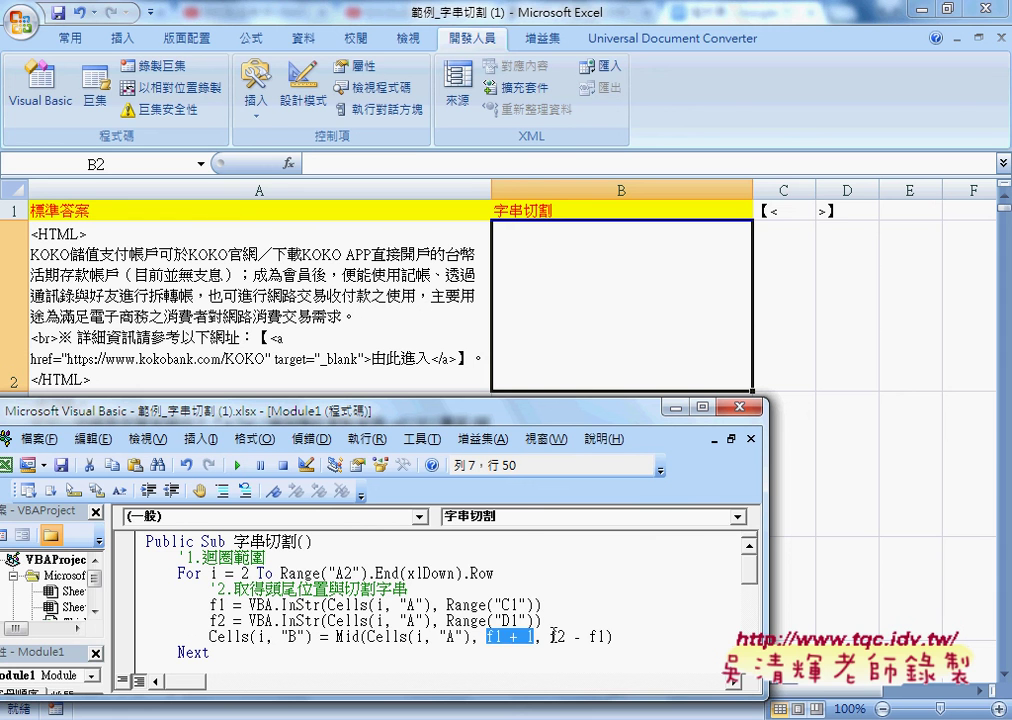
left_click_drag(550, 637, 609, 637)
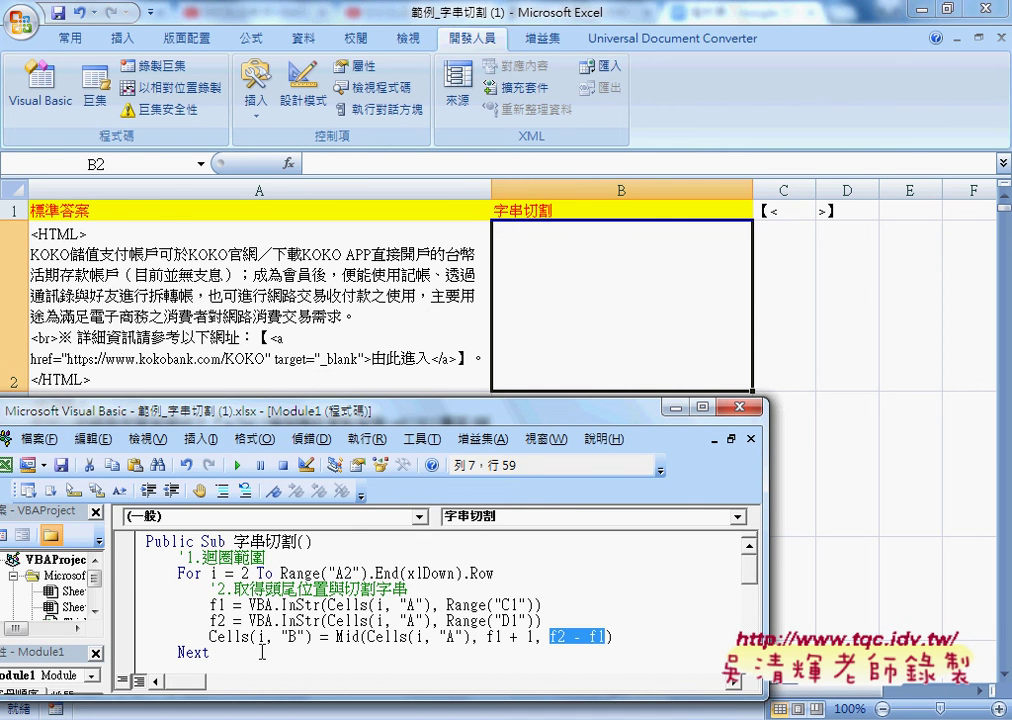
mouse_move(210, 652)
left_mouse_down()
mouse_move(152, 585)
mouse_move(178, 573)
left_mouse_up()
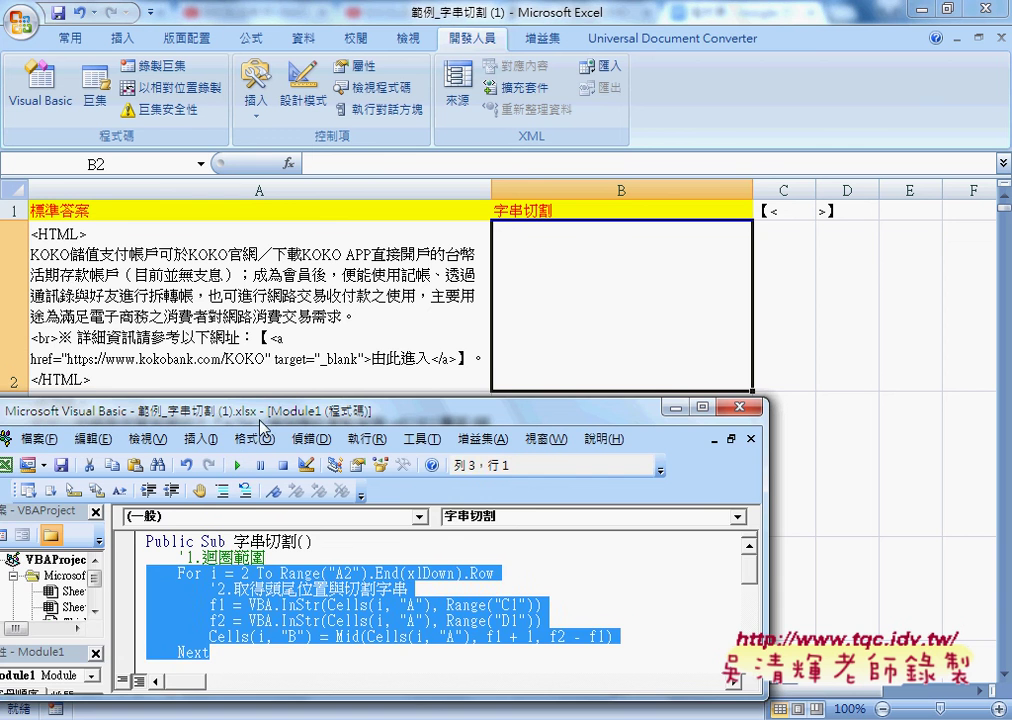
Step: Resize the code window to reveal column B and run the 字串切割 macro
left_click_drag(462, 410, 424, 378)
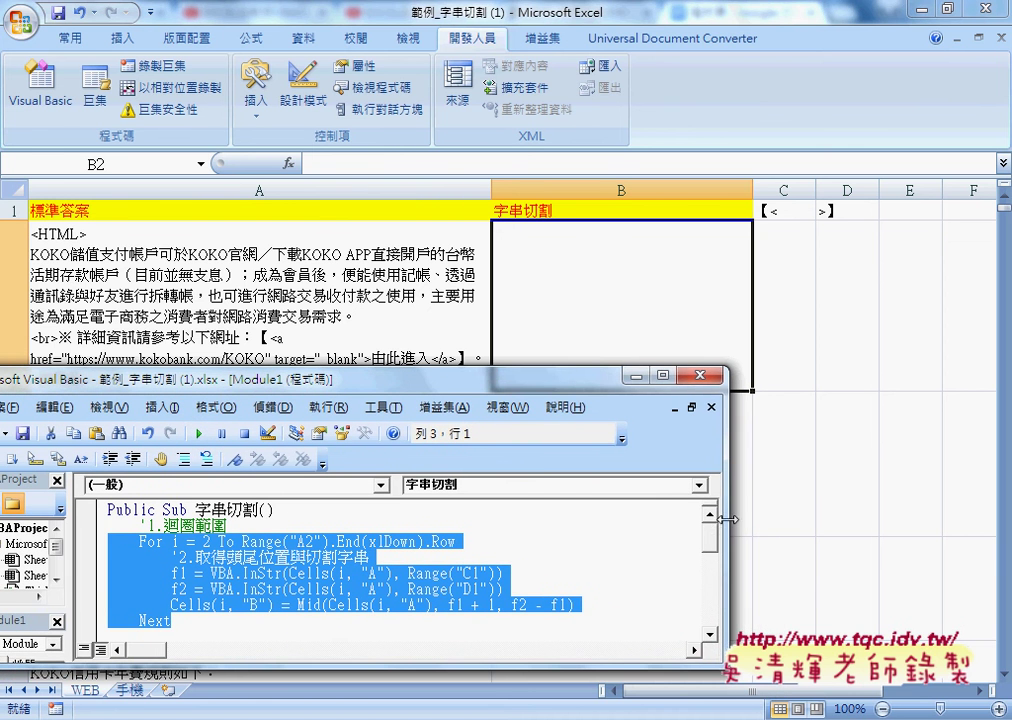
left_click_drag(725, 515, 491, 490)
left_click_drag(373, 377, 380, 238)
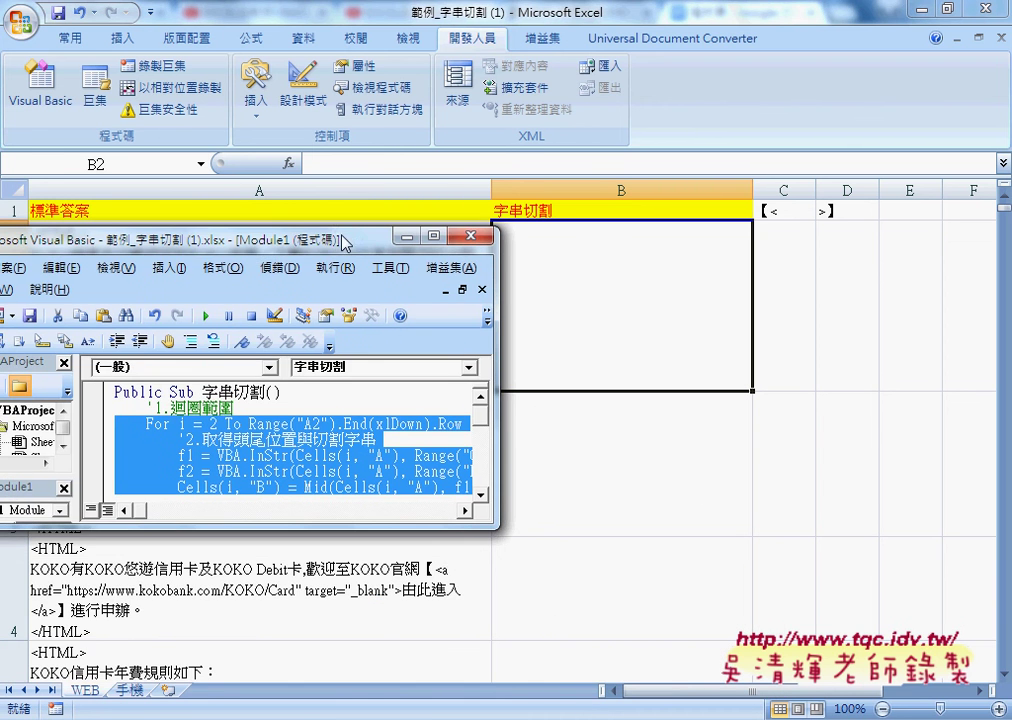
left_click(205, 316)
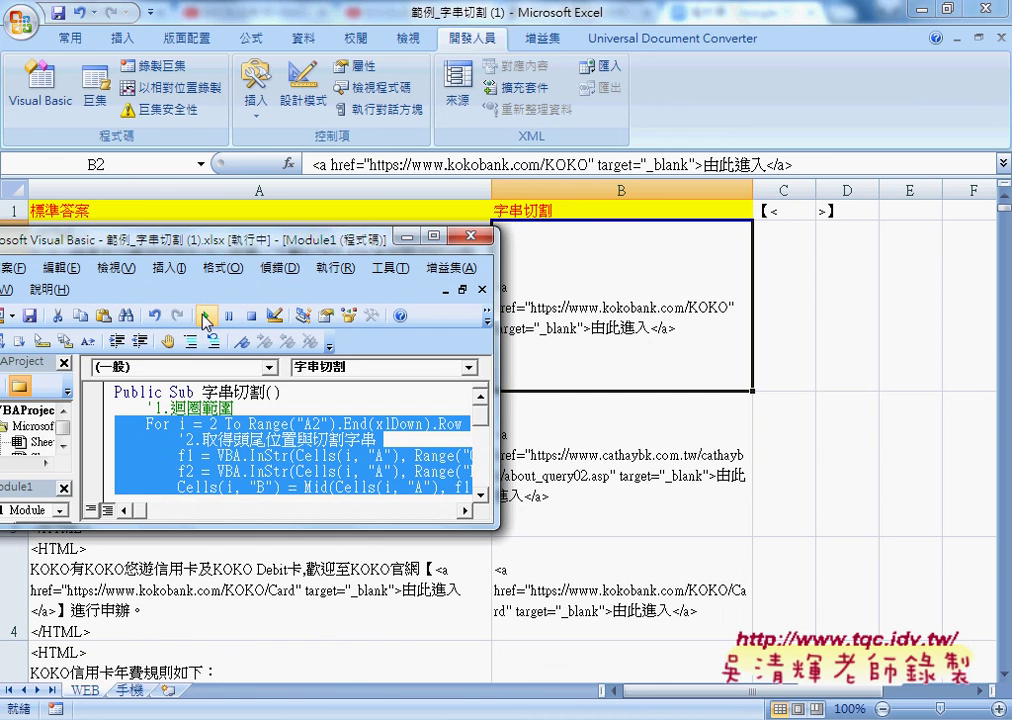
Step: Check the extracted links in B3, B7, B8, B13 and B20 on the worksheet
left_click(592, 312)
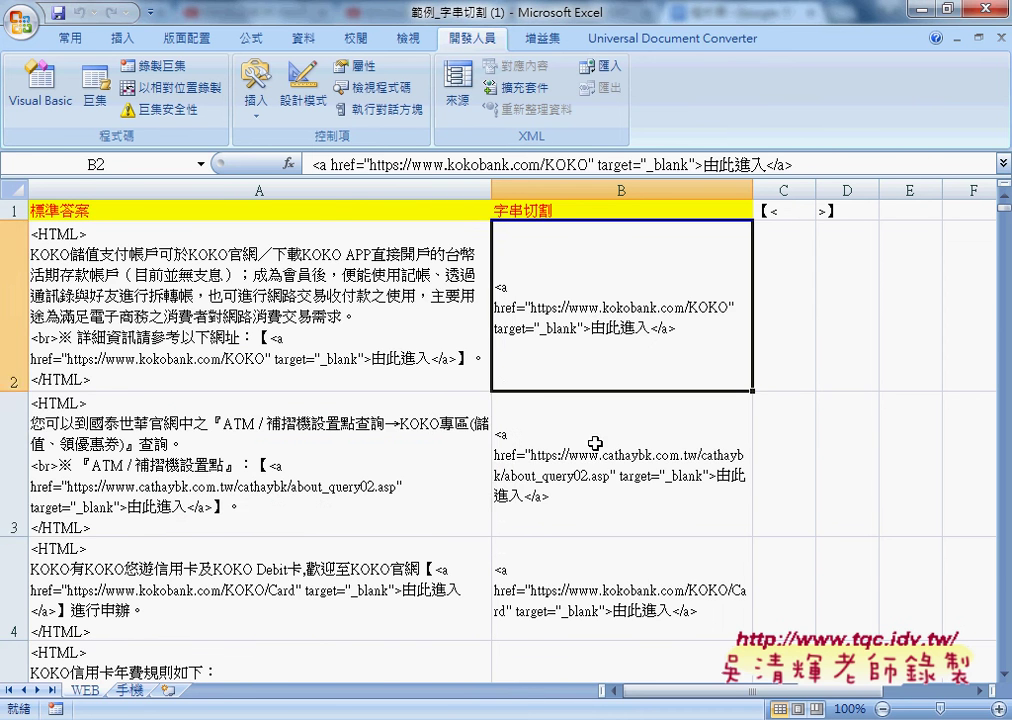
left_click(602, 525)
scroll(602, 492, "down", 2)
left_click(590, 420)
left_click(607, 515)
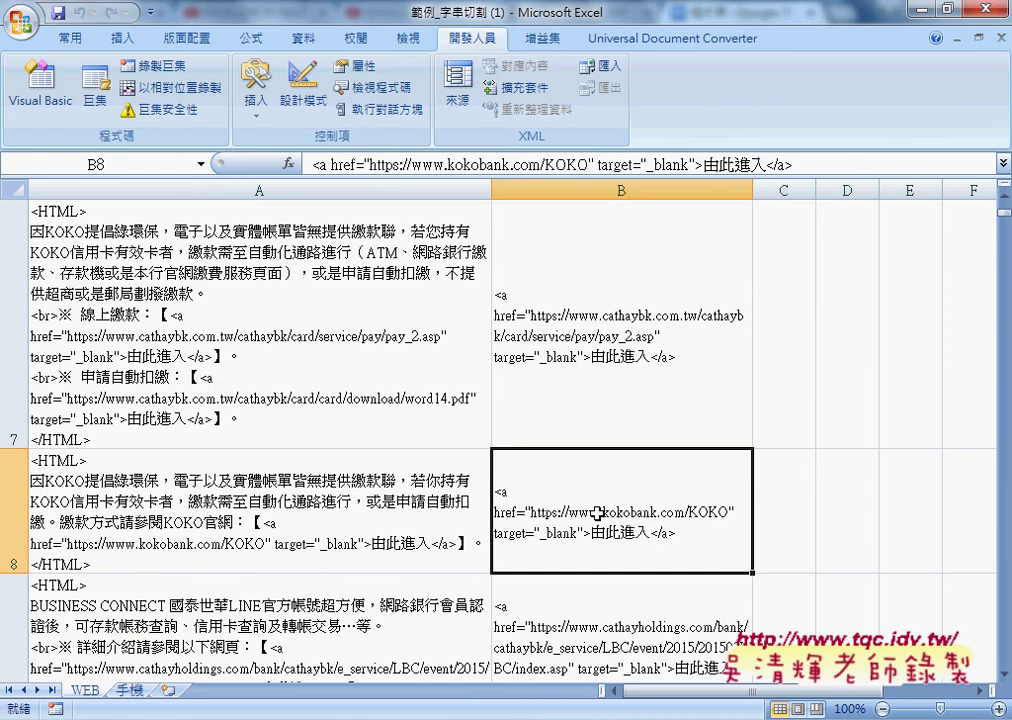
scroll(610, 436, "down", 2)
left_click(603, 444)
scroll(590, 430, "down", 2)
left_click(565, 410)
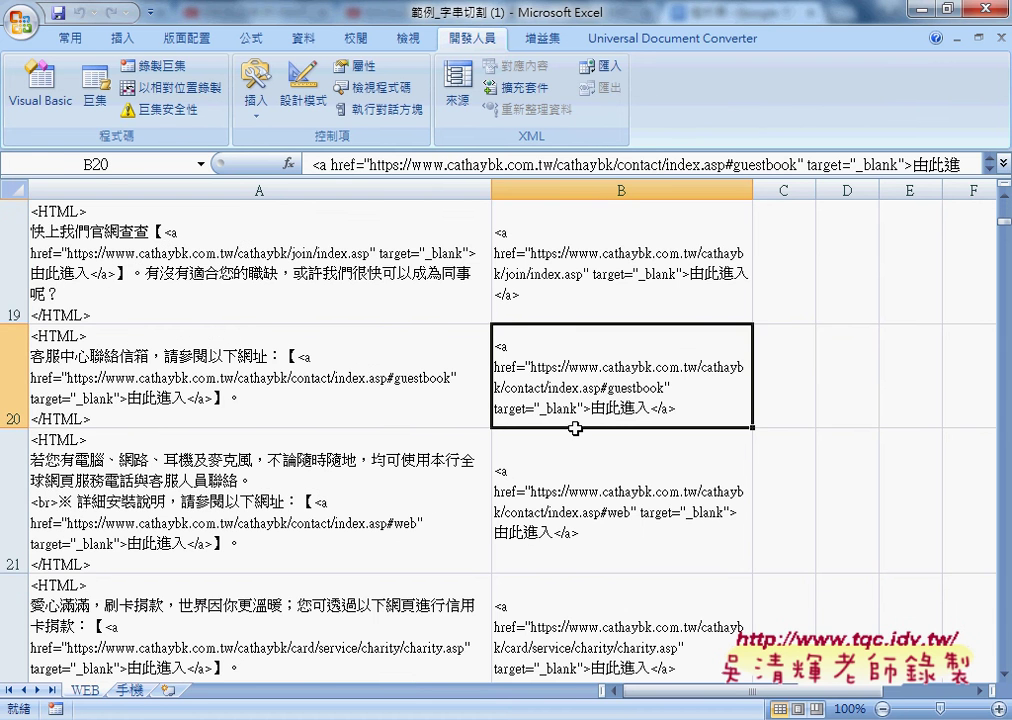
Step: Review B13's contact.line.me link and B2, then return to the maximized code editor
scroll(220, 397, "up", 2)
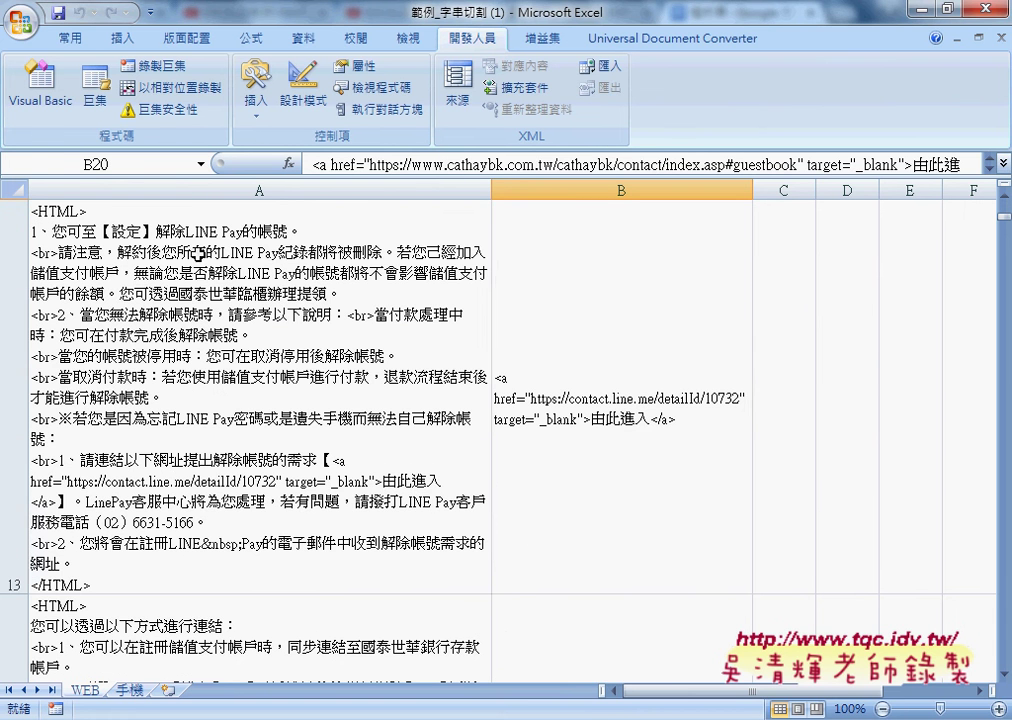
left_click(612, 368)
scroll(608, 396, "up", 4)
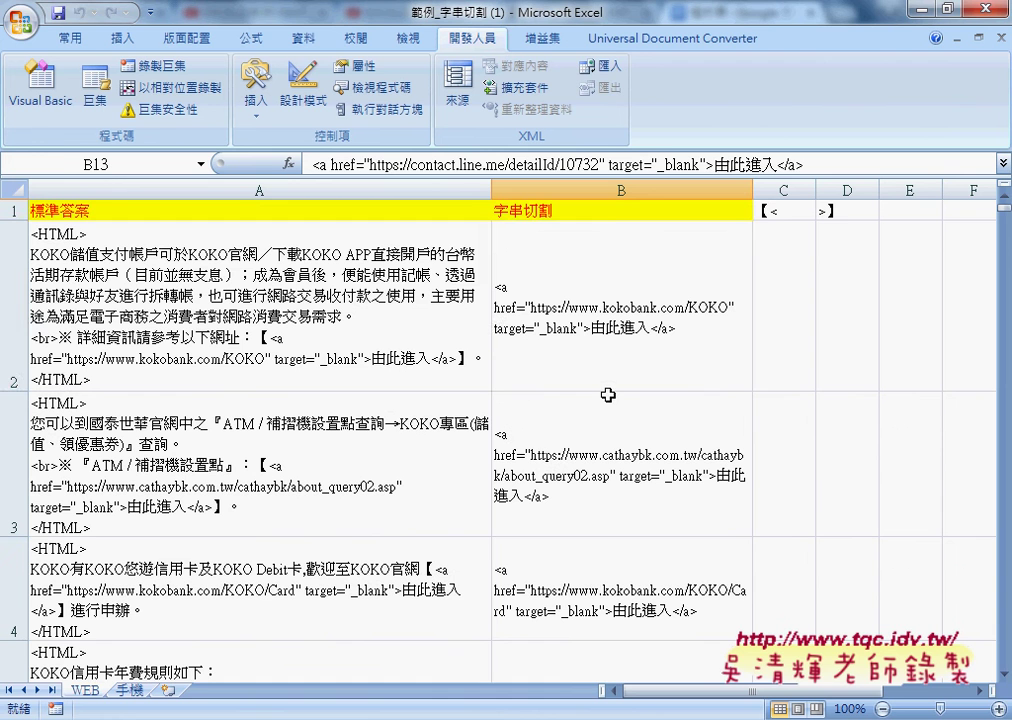
left_click(592, 335)
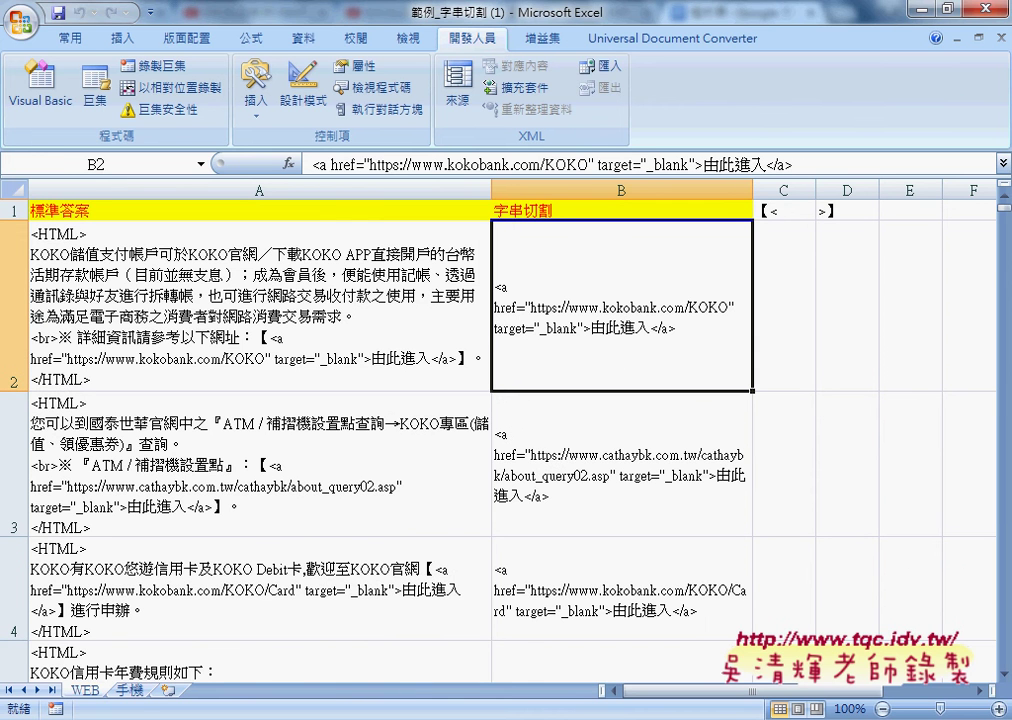
left_click(413, 598)
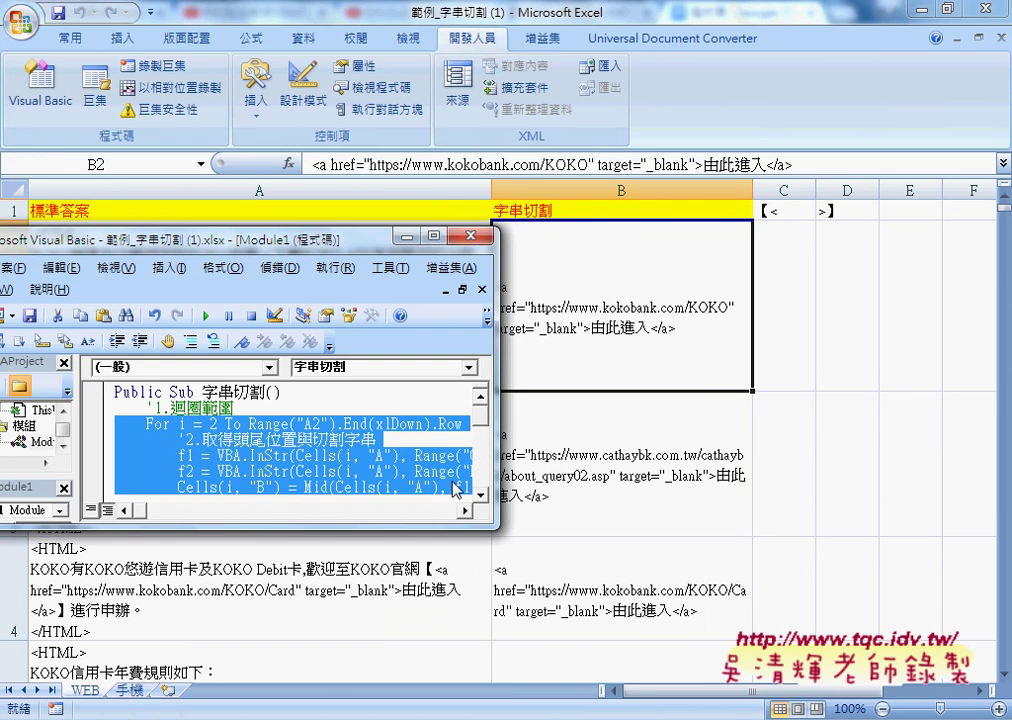
left_click(433, 236)
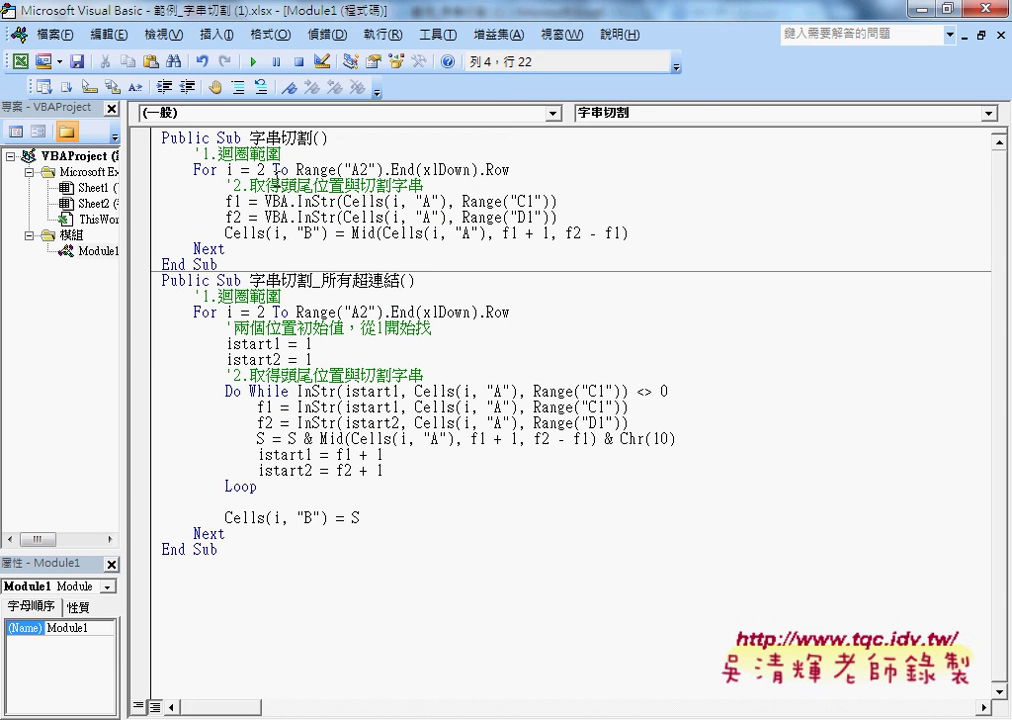
Step: Highlight f1 and InStr on the f1 line, then open the InStr help with F1
left_click(226, 201)
double_click(228, 201)
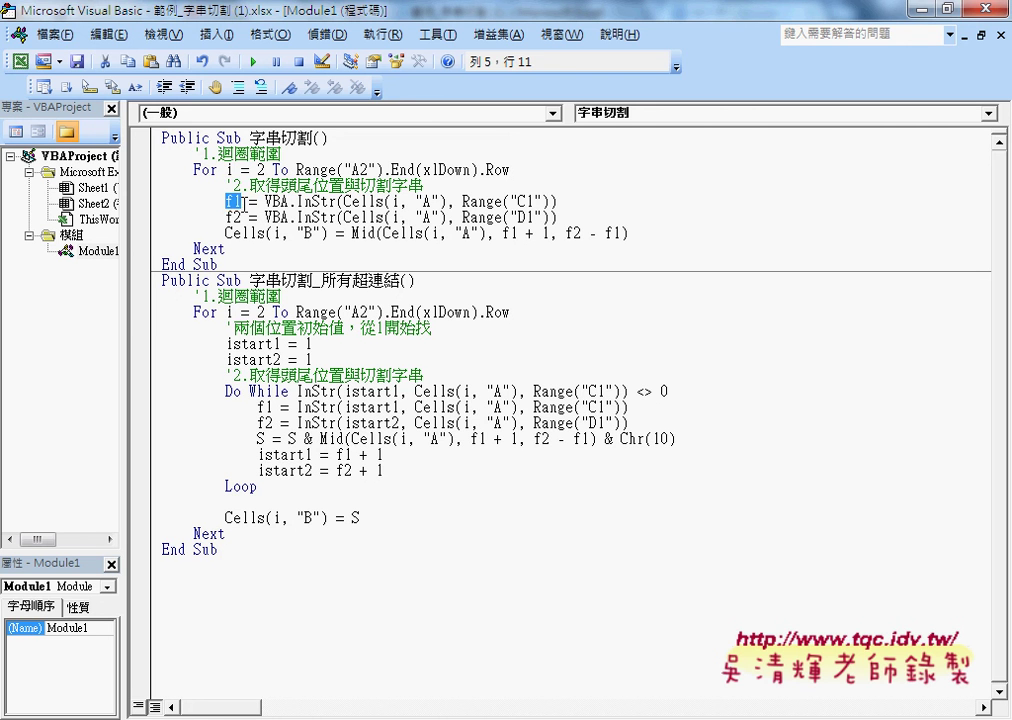
left_click(226, 216)
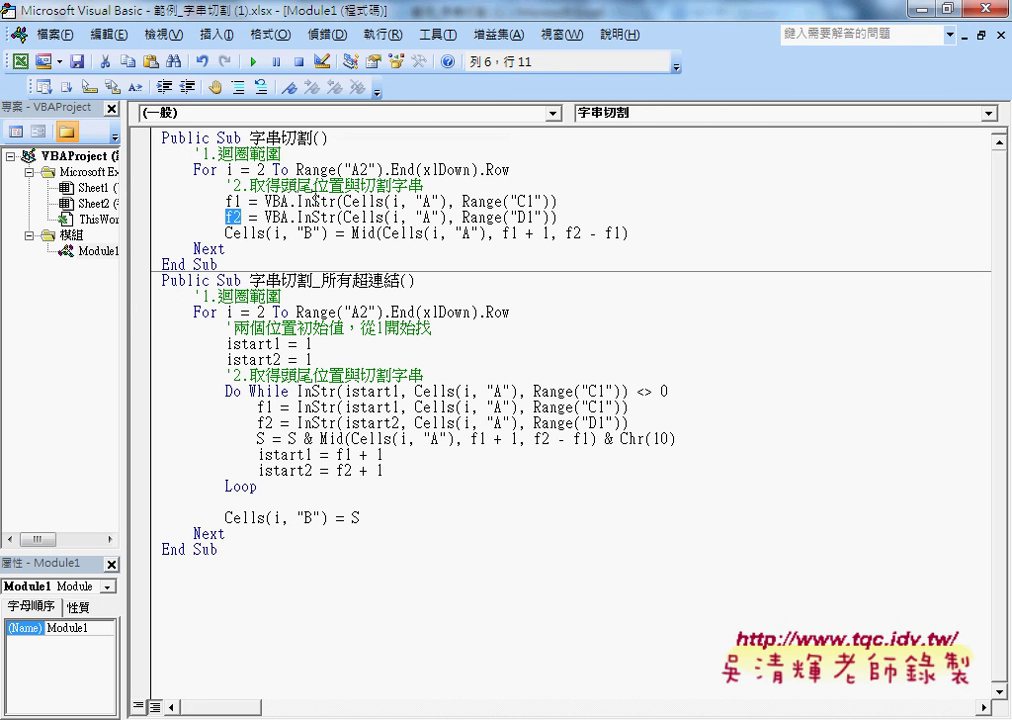
left_click(301, 201)
double_click(301, 201)
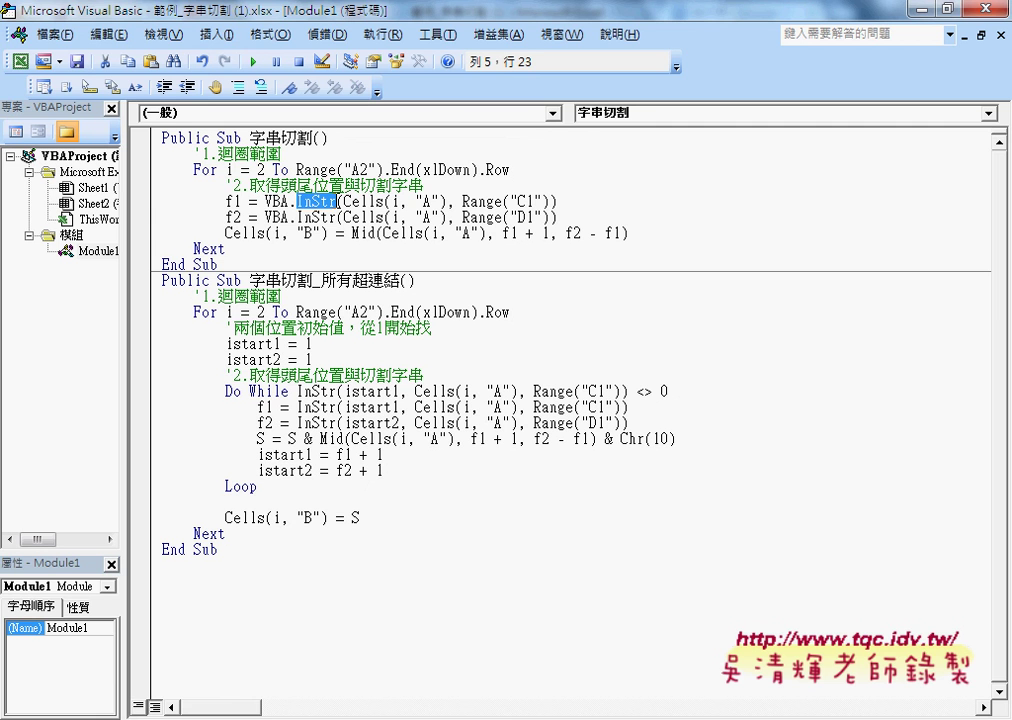
left_click(317, 203)
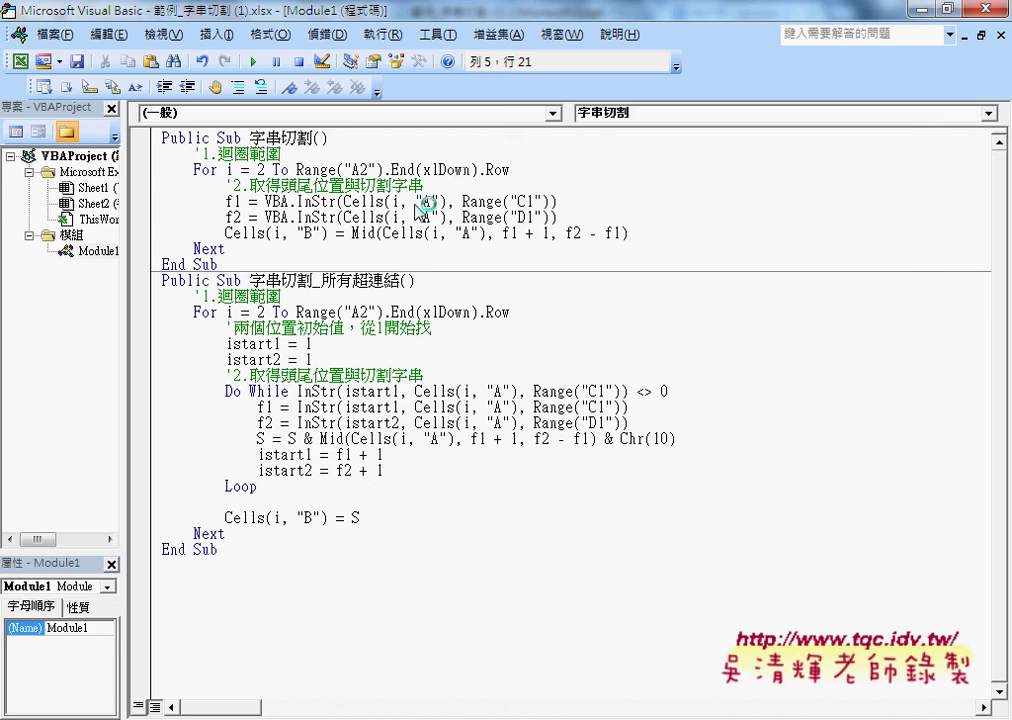
key("F1")
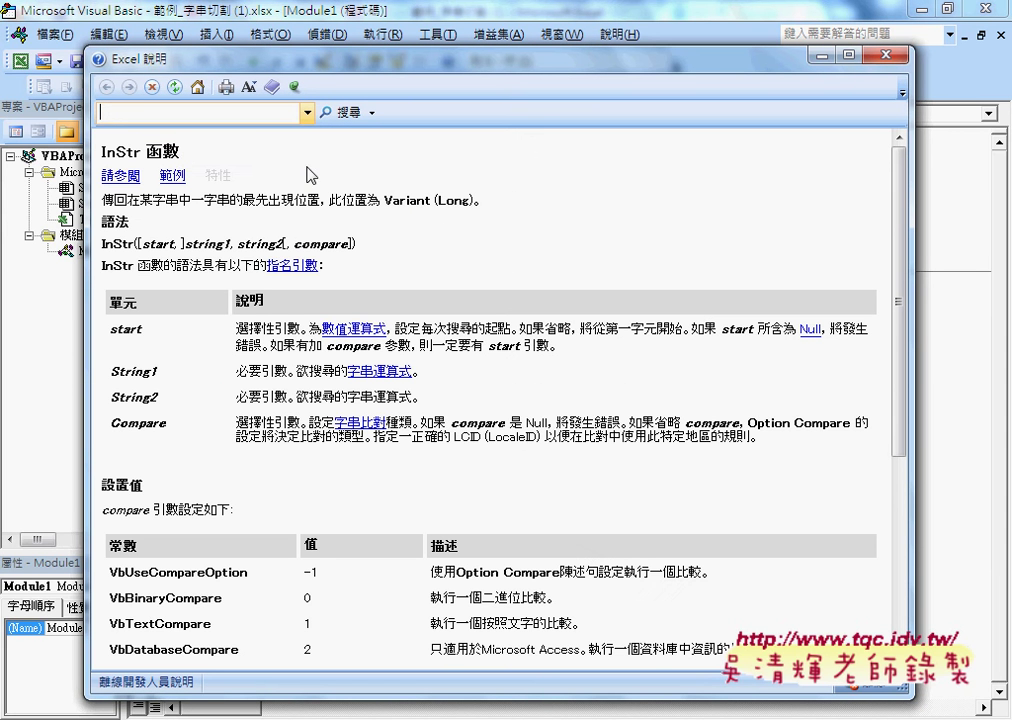
left_click_drag(188, 151, 101, 151)
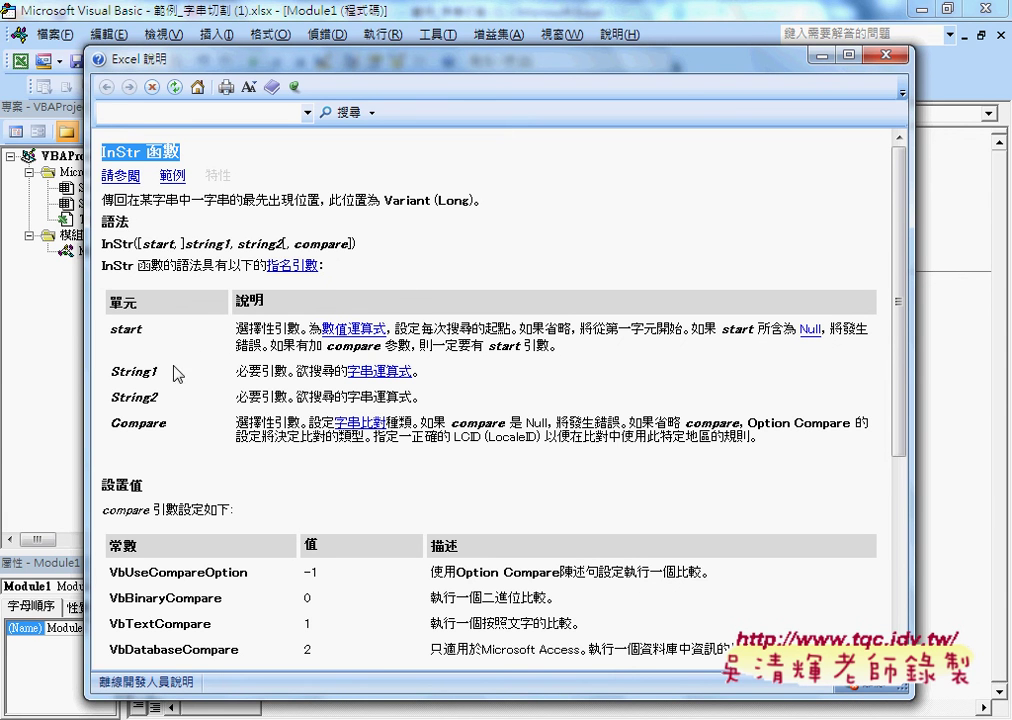
mouse_move(157, 372)
left_mouse_down()
mouse_move(117, 372)
mouse_move(111, 397)
left_mouse_up()
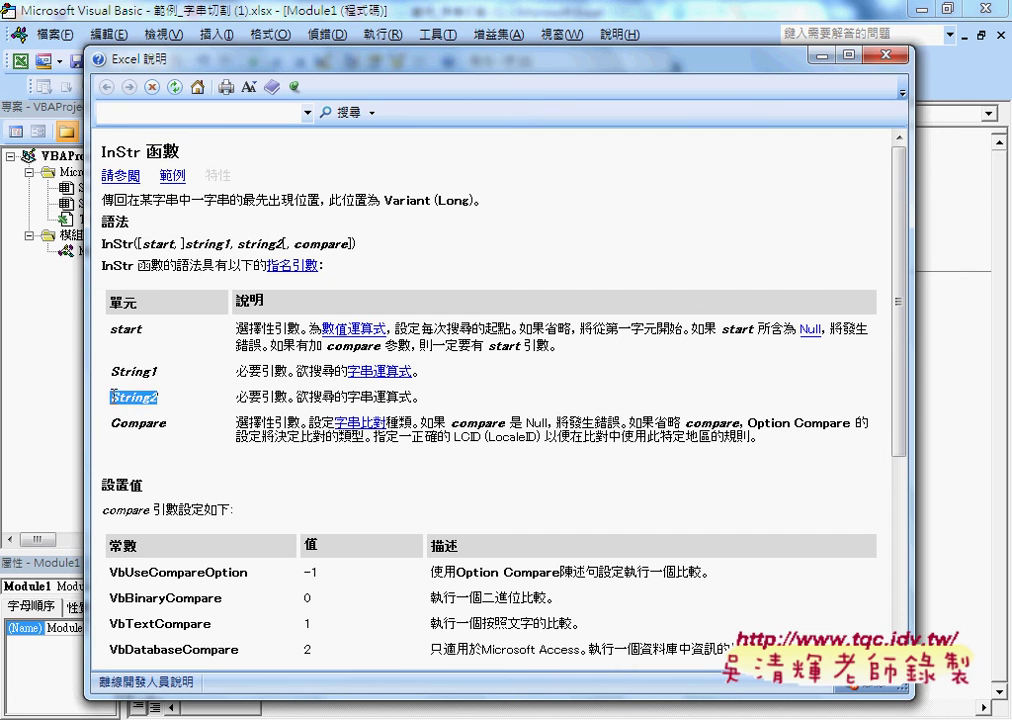
left_click_drag(143, 329, 112, 330)
left_click_drag(912, 318, 718, 318)
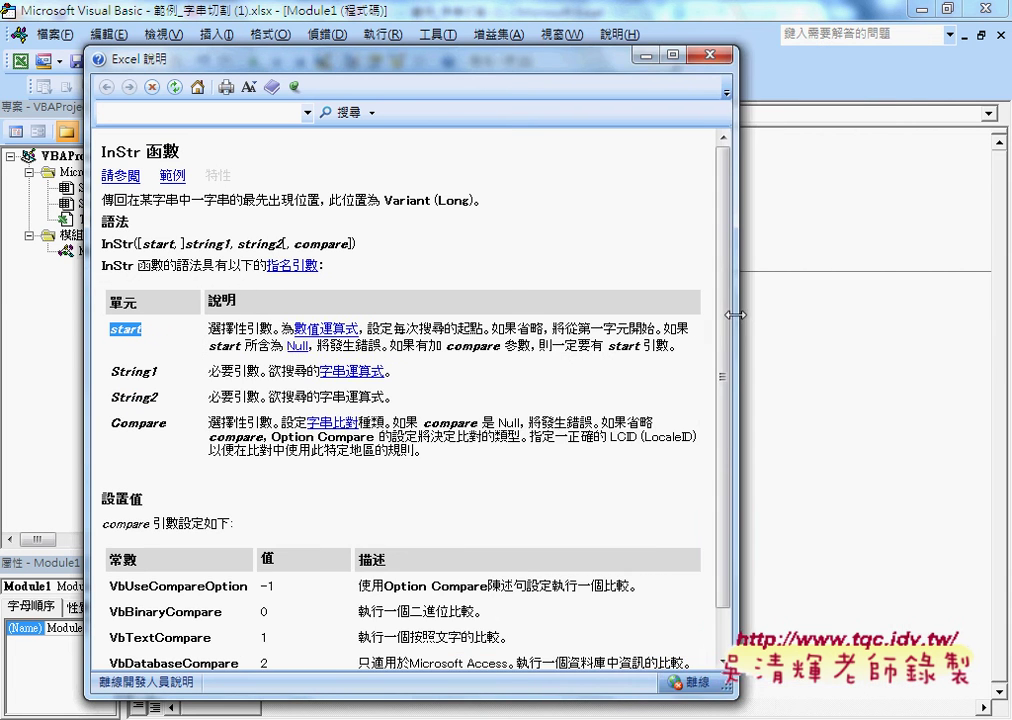
left_click_drag(444, 65, 836, 63)
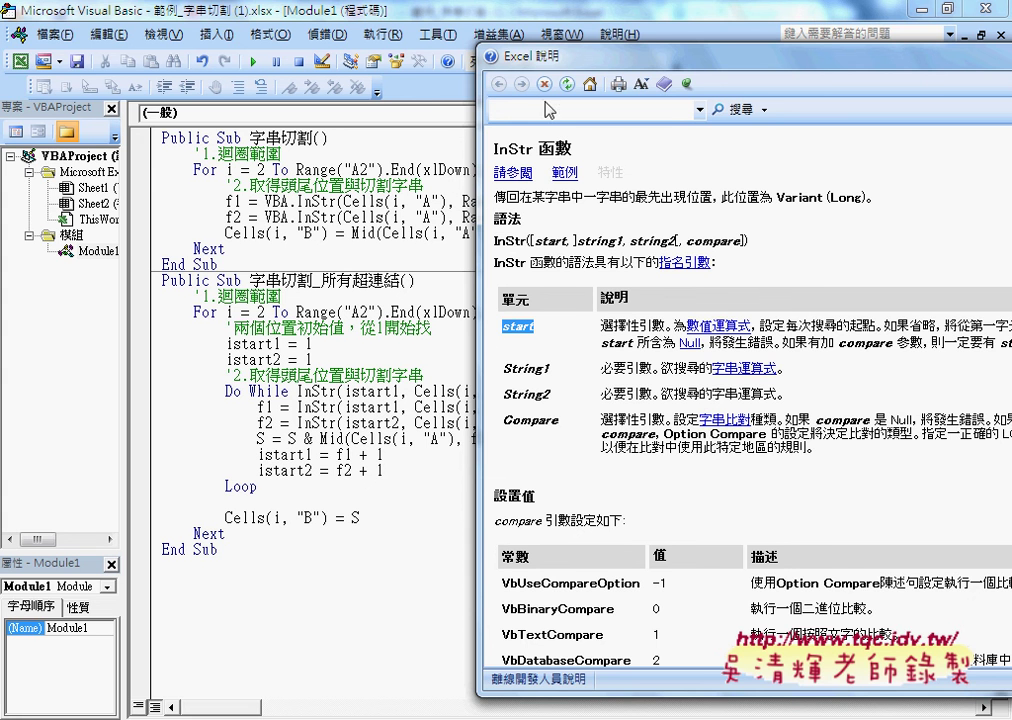
left_click_drag(566, 60, 633, 61)
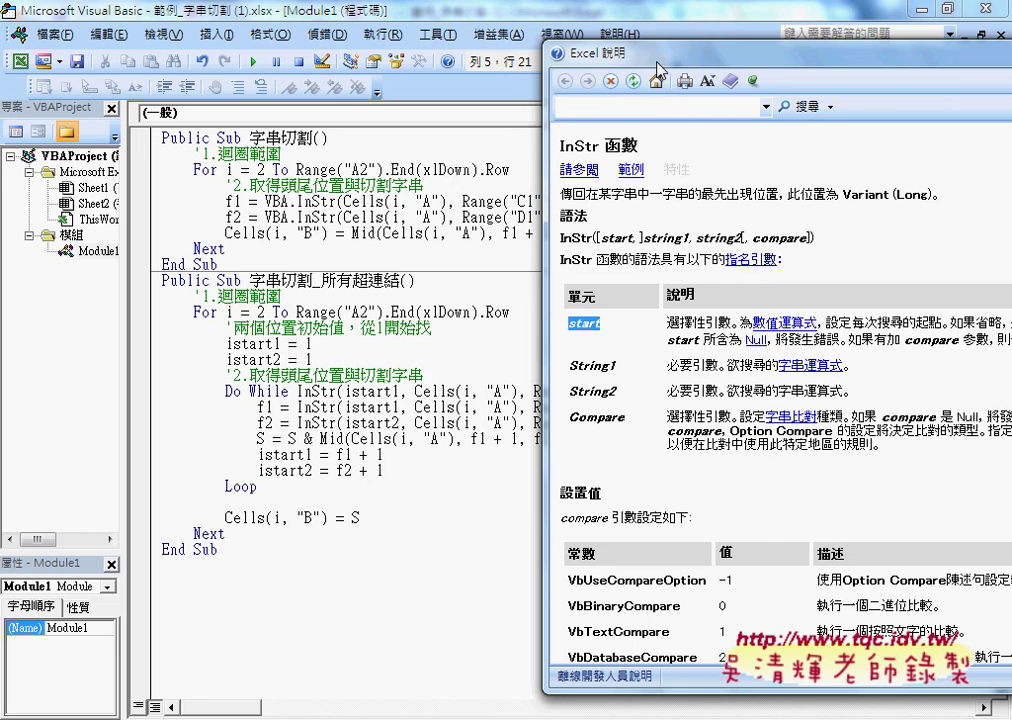
left_click_drag(582, 57, 340, 50)
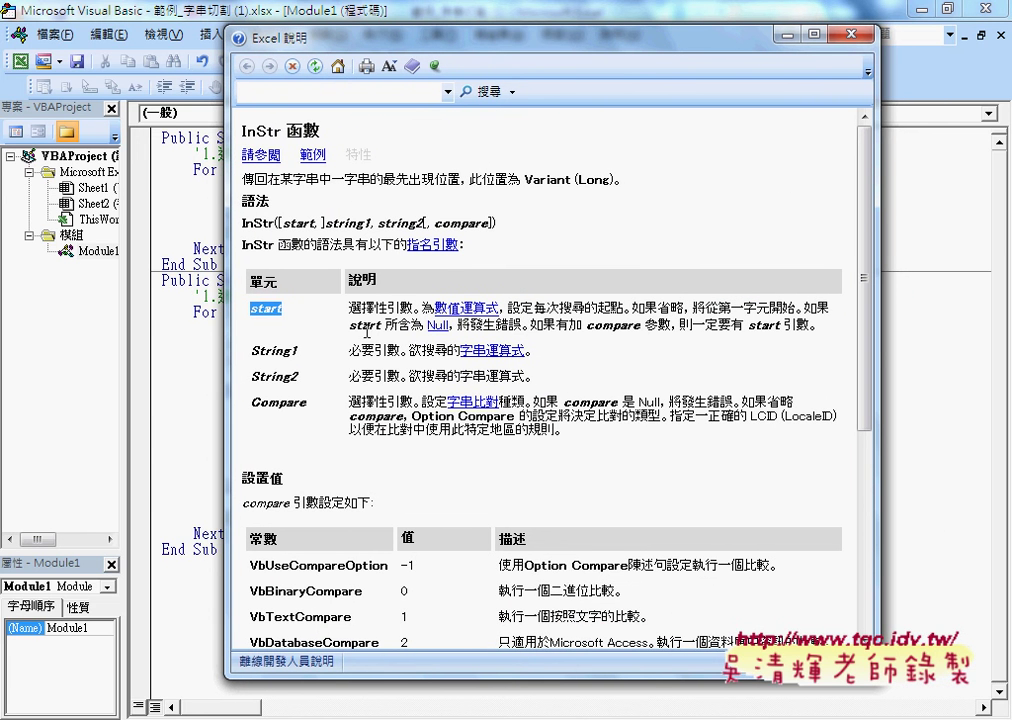
left_click_drag(250, 350, 296, 350)
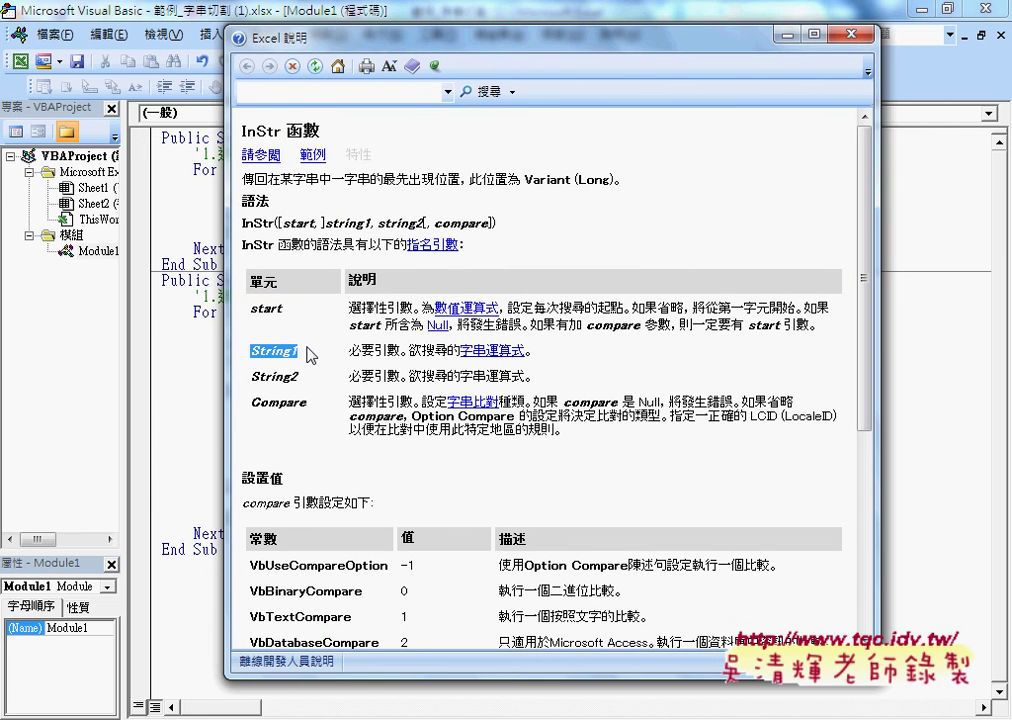
left_click_drag(409, 350, 529, 347)
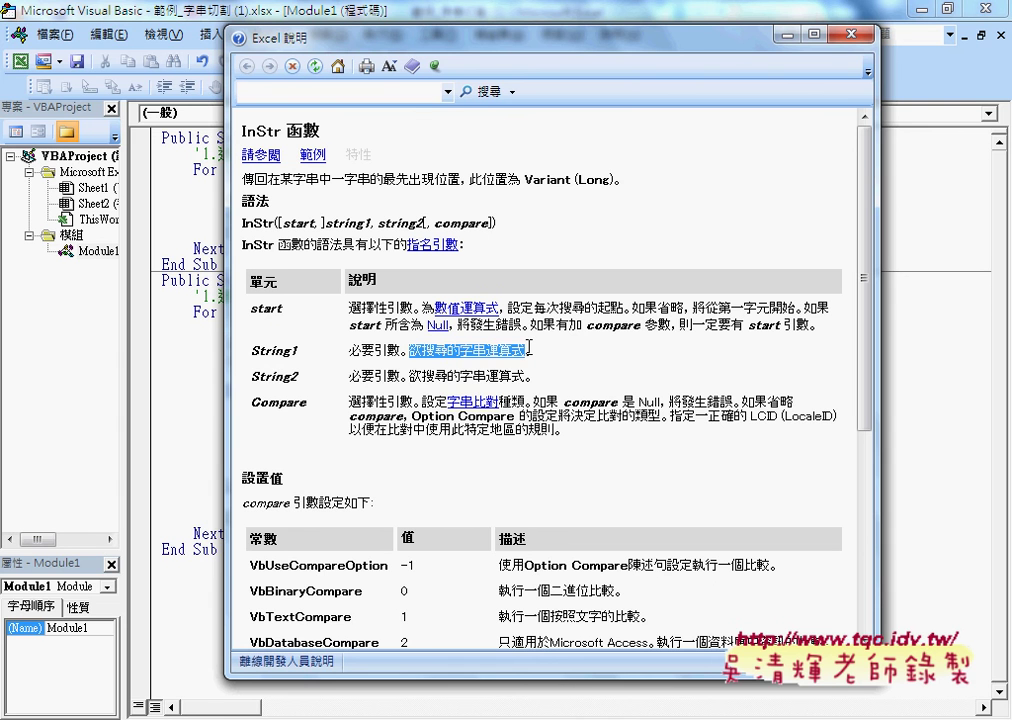
left_click_drag(250, 376, 290, 376)
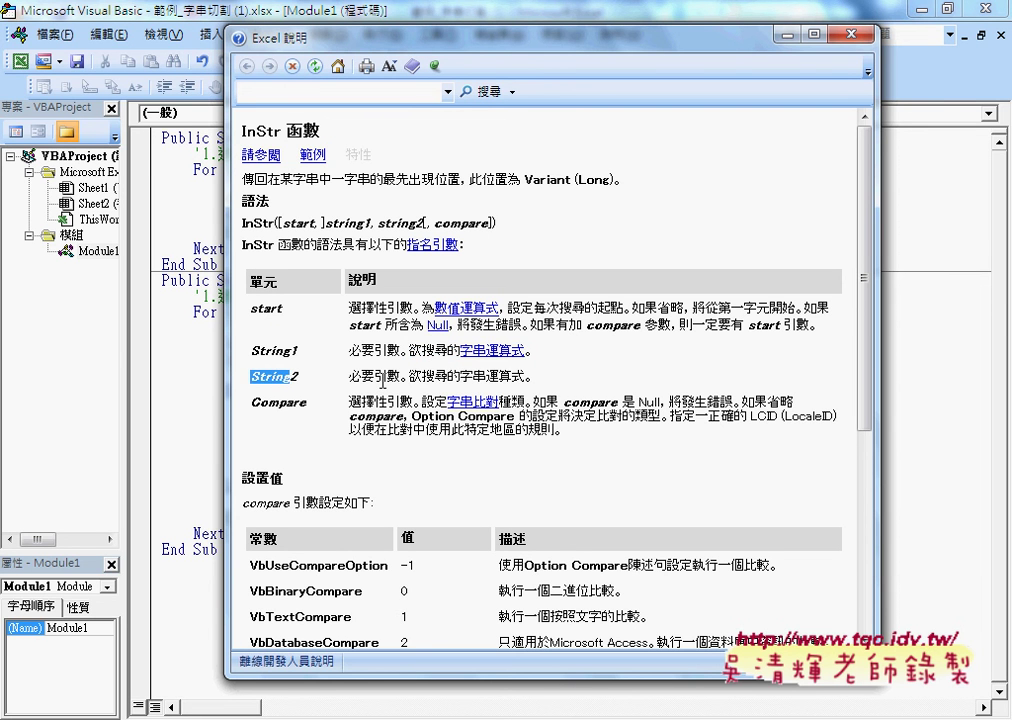
left_click_drag(409, 376, 540, 376)
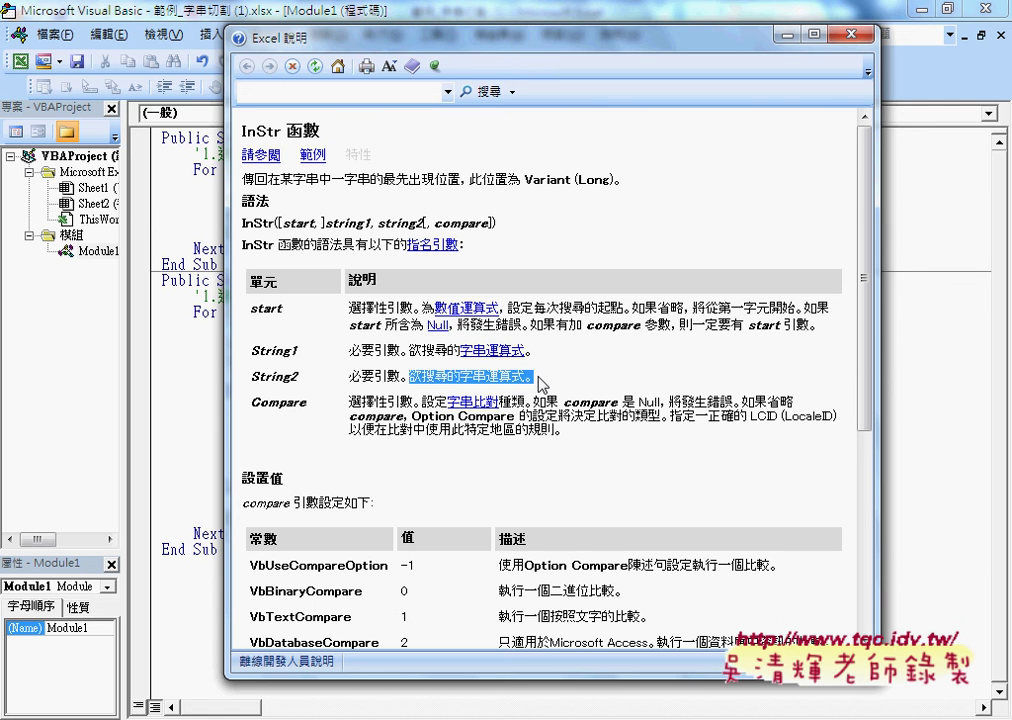
left_click_drag(536, 352, 348, 352)
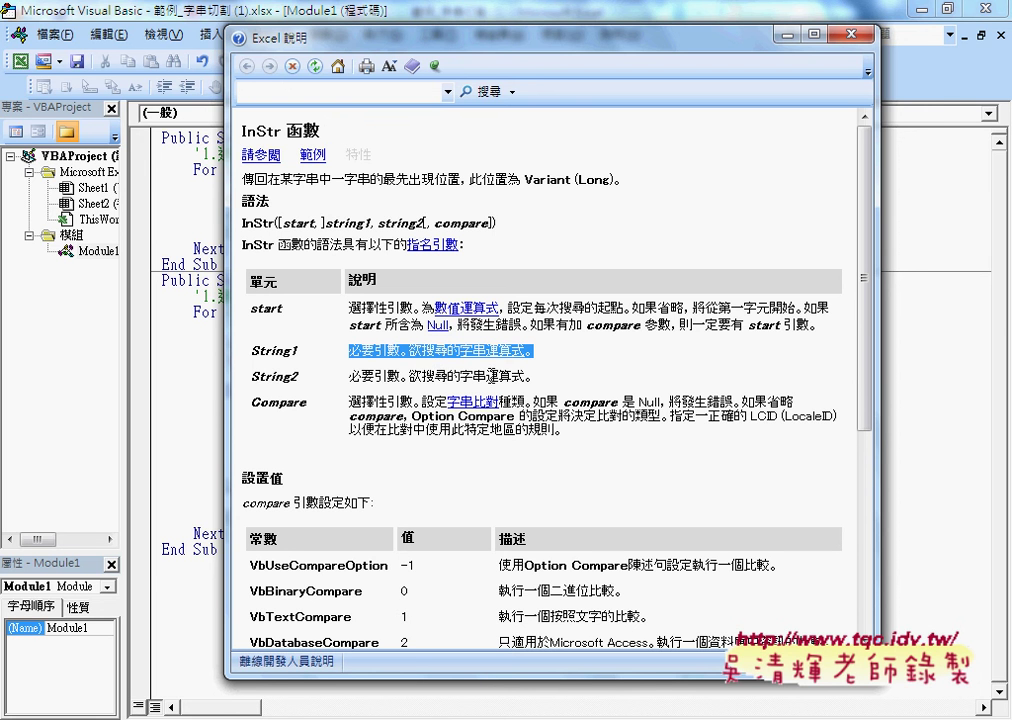
left_click(264, 350)
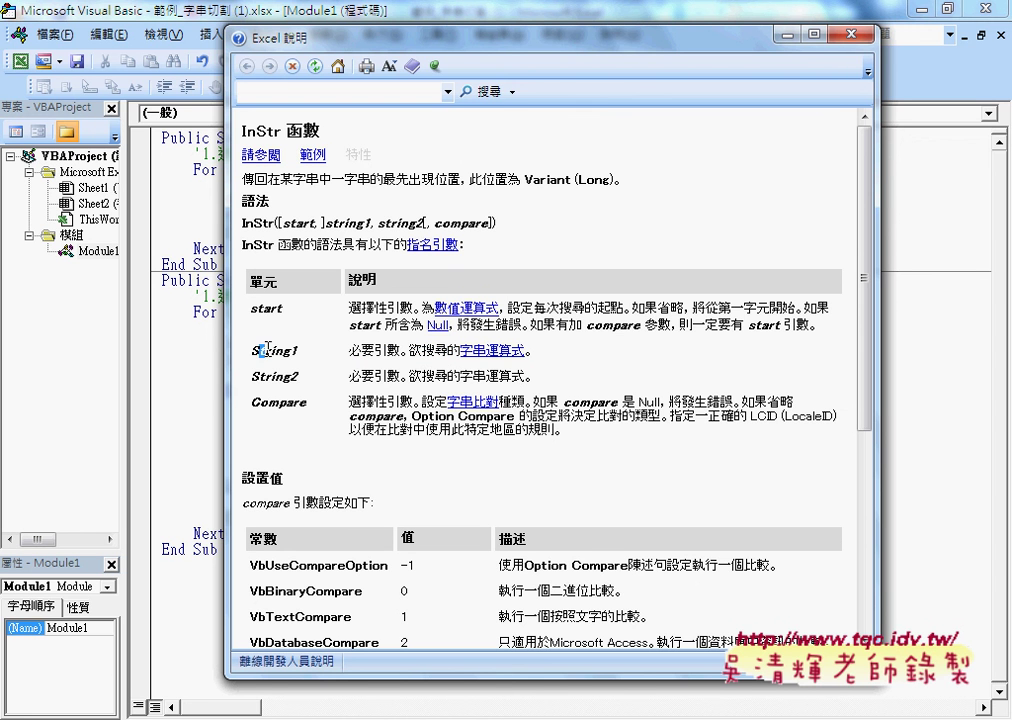
double_click(264, 350)
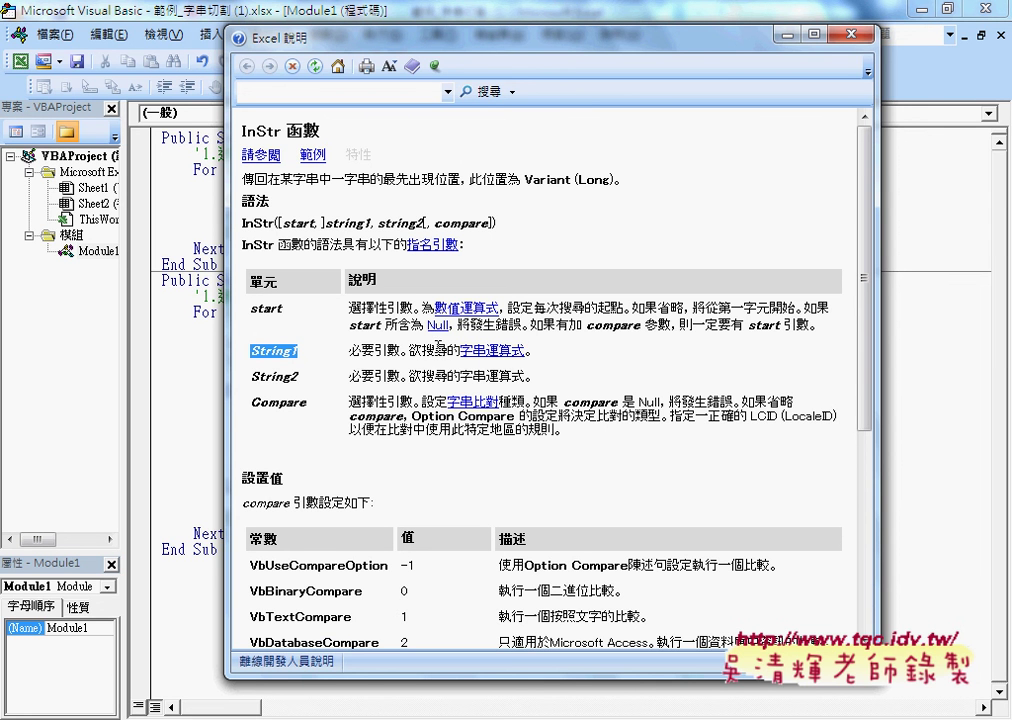
left_click_drag(535, 351, 410, 351)
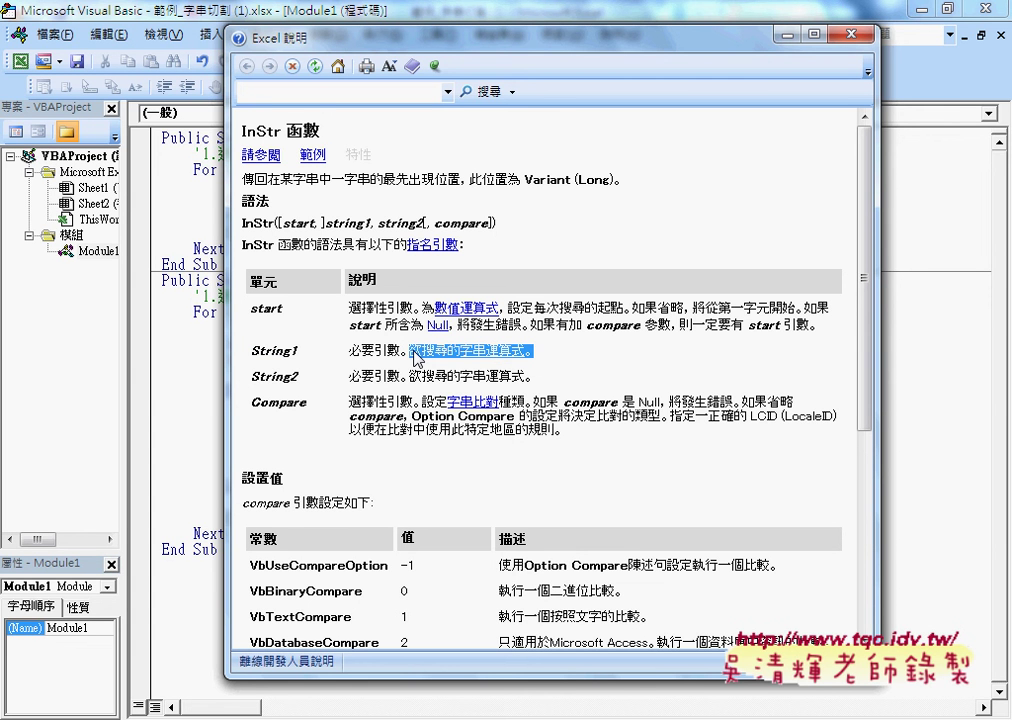
left_click_drag(410, 377, 421, 377)
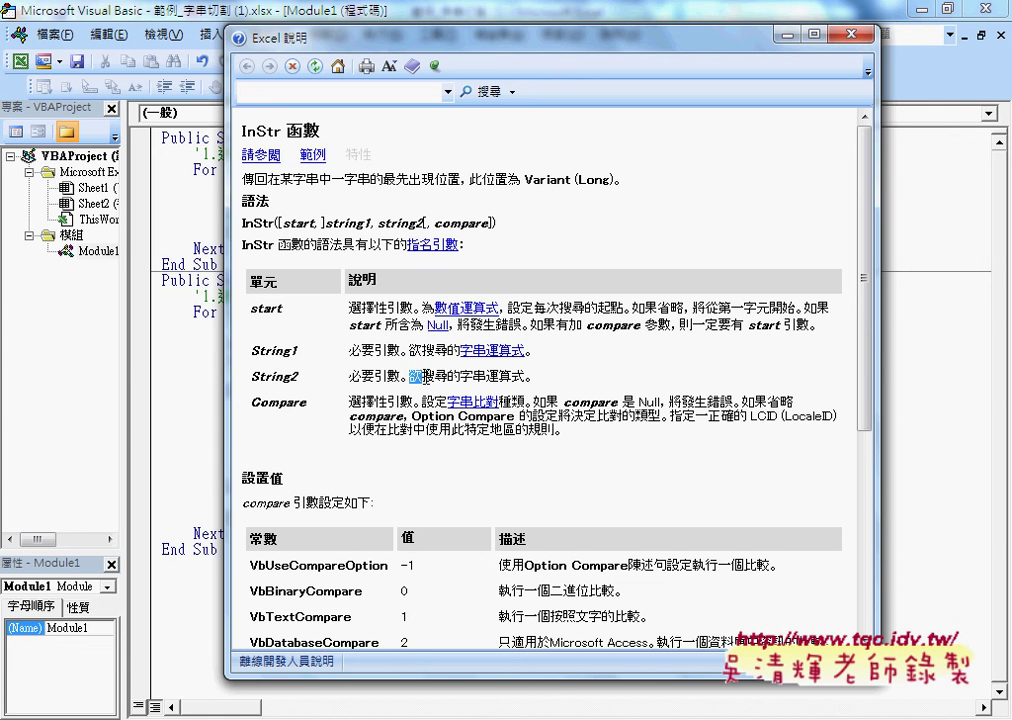
double_click(424, 377)
left_click_drag(527, 377, 410, 377)
left_click_drag(534, 352, 409, 352)
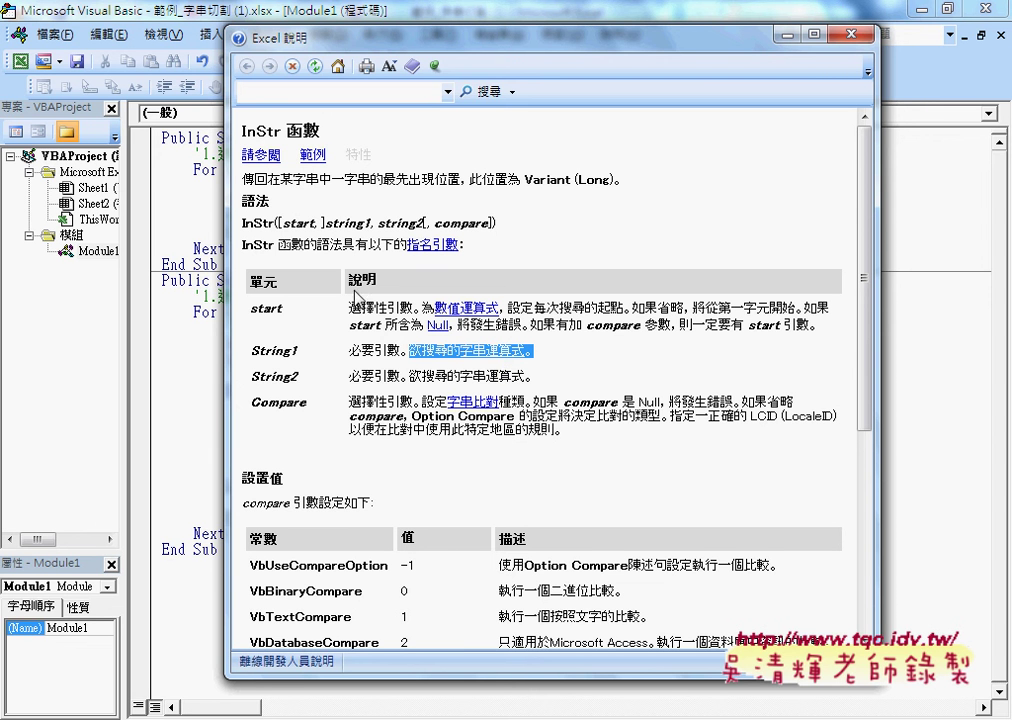
left_click_drag(267, 310, 275, 311)
double_click(268, 310)
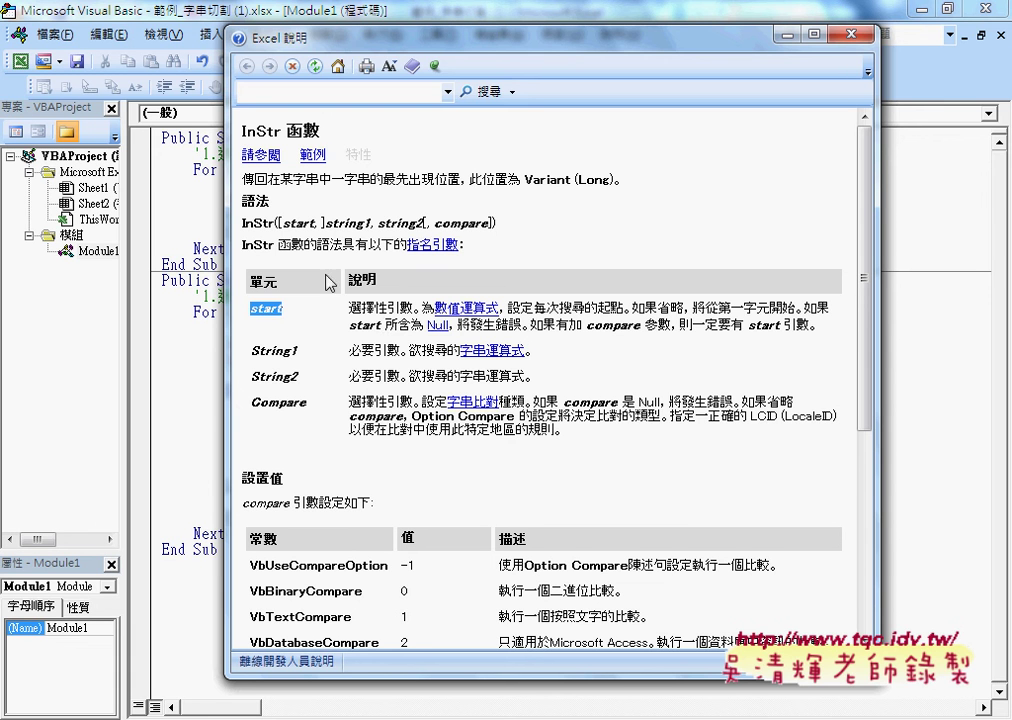
left_click_drag(241, 131, 316, 131)
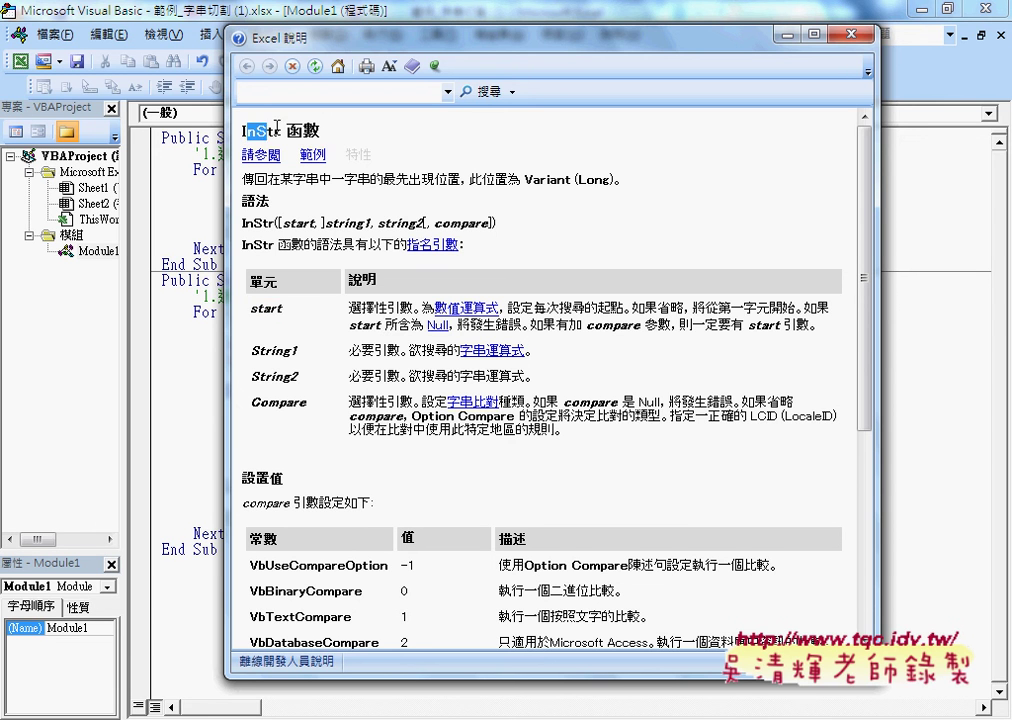
left_click_drag(284, 309, 248, 309)
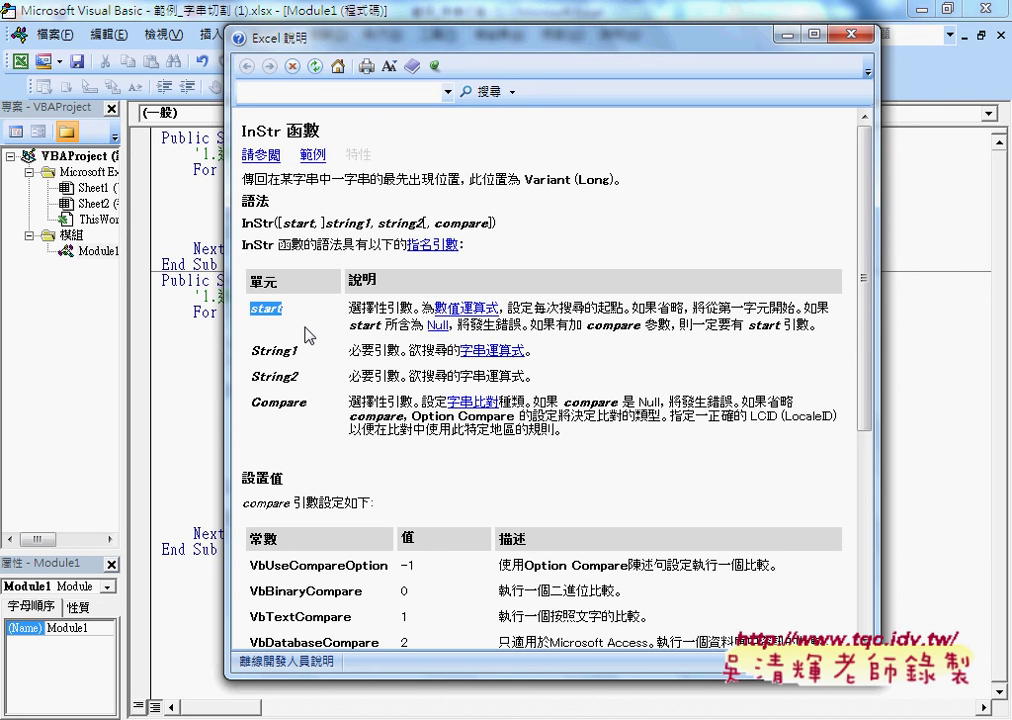
left_click(790, 120)
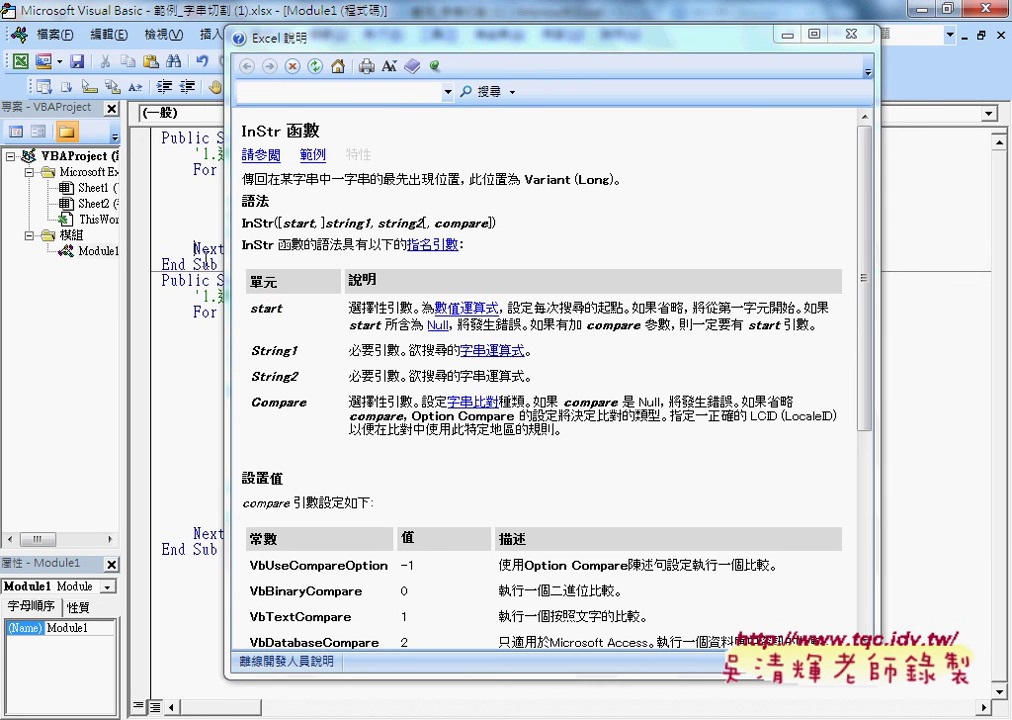
Step: Close the InStr help, select each macro, and restore the code editor to a smaller window
left_click(851, 33)
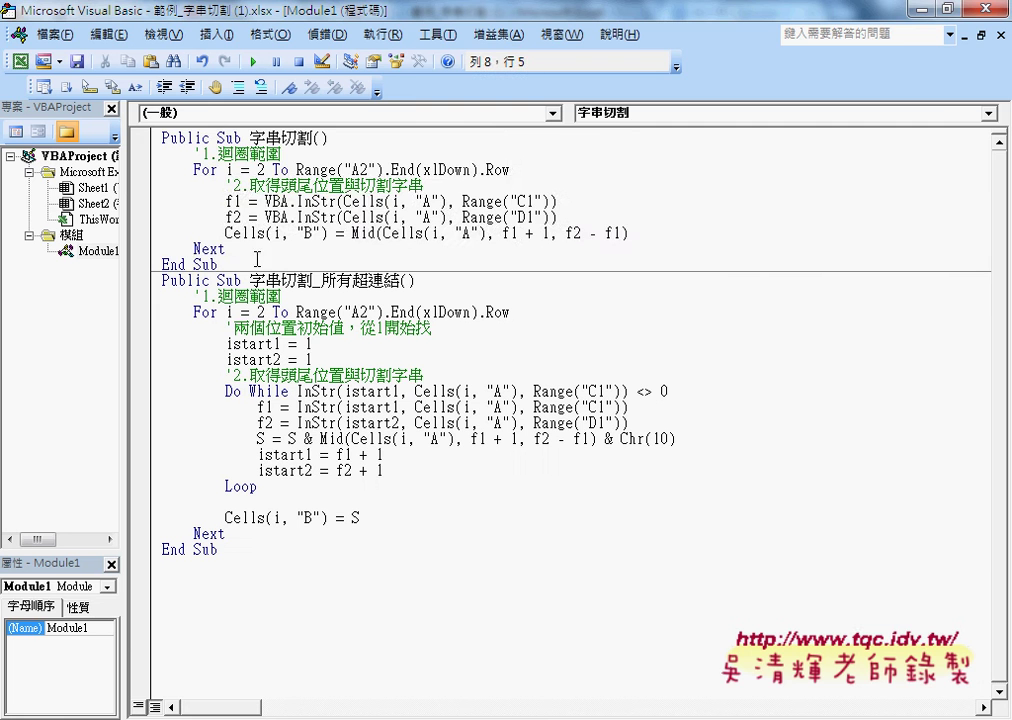
mouse_move(250, 264)
left_mouse_down()
mouse_move(200, 264)
mouse_move(131, 112)
left_mouse_up()
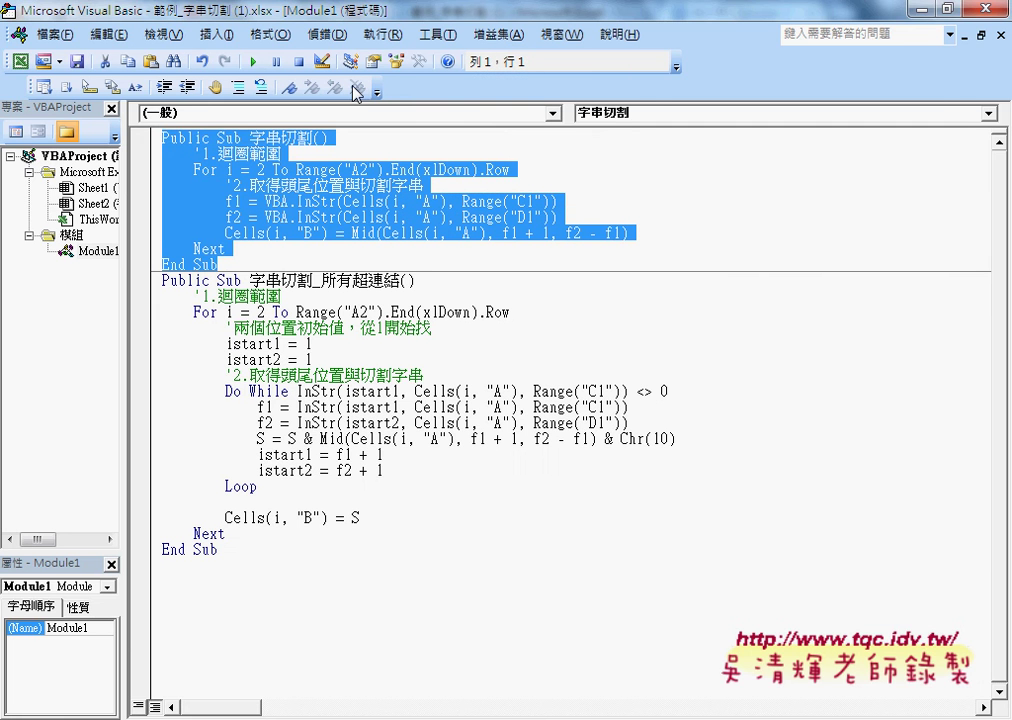
left_click_drag(222, 550, 163, 282)
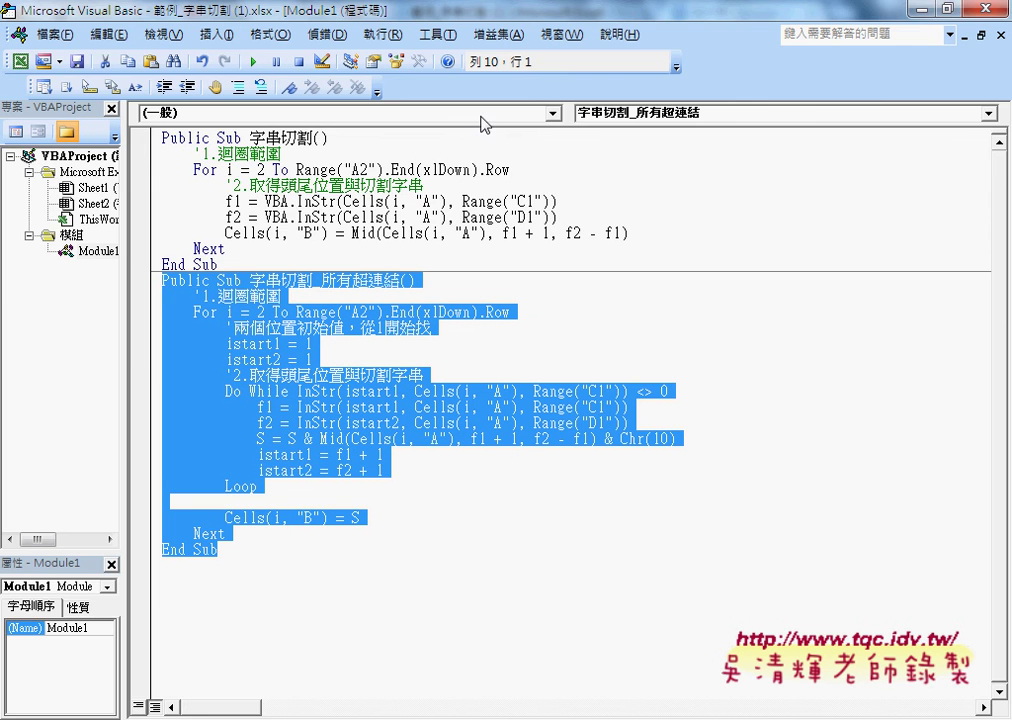
double_click(517, 22)
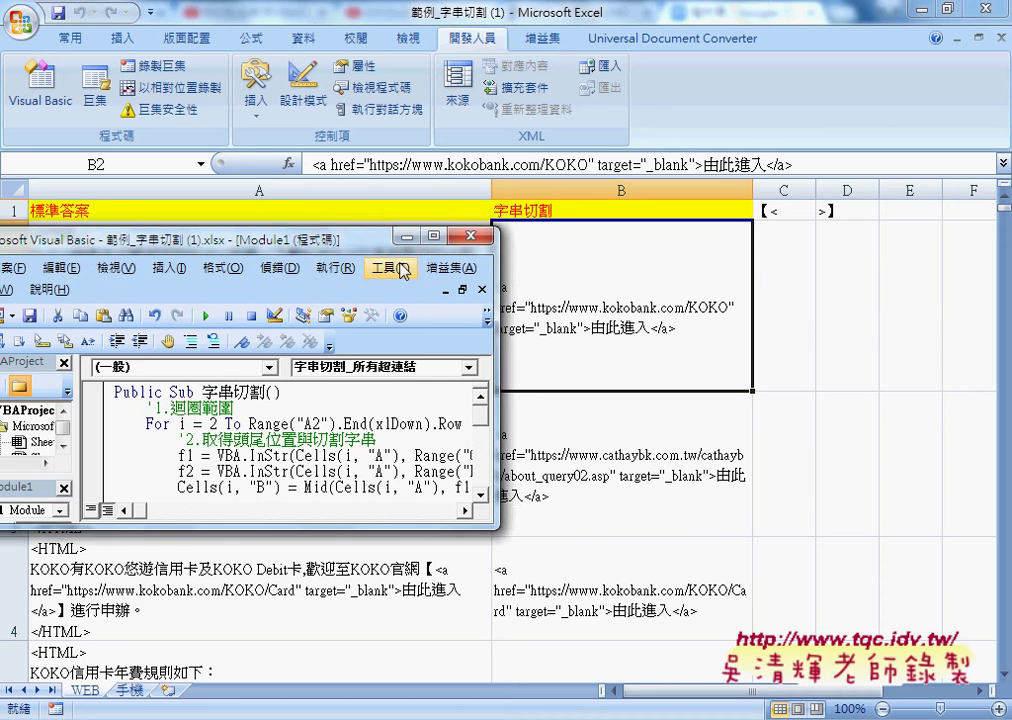
Step: Move the code window aside and run 字串切割_所有超連結 to list every link
left_click_drag(465, 237, 246, 203)
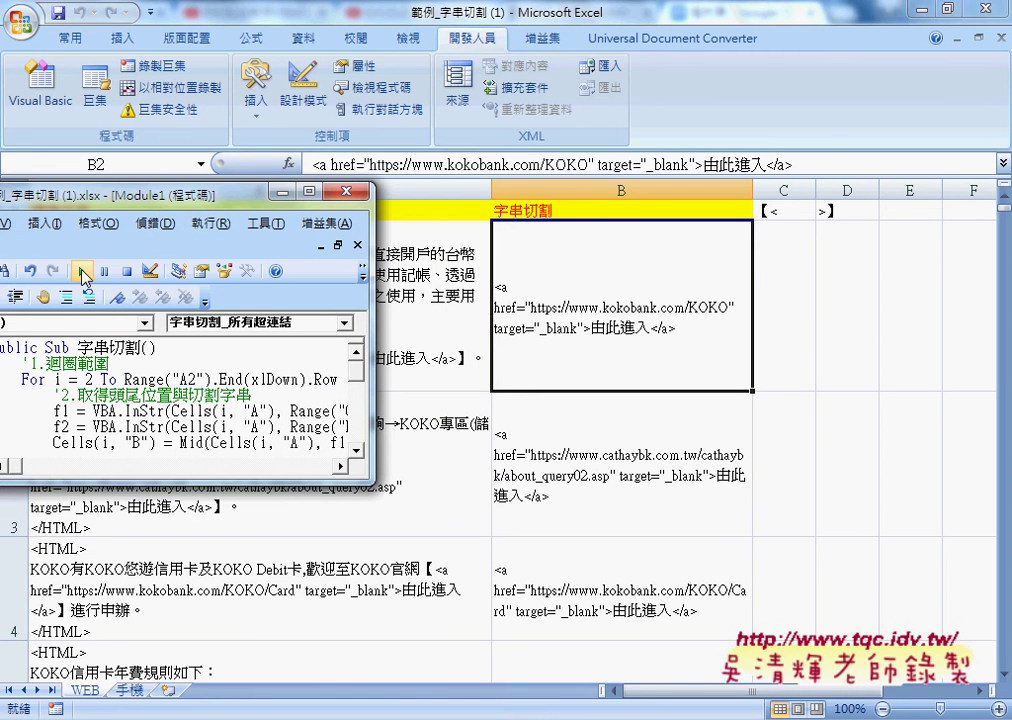
left_click(84, 271)
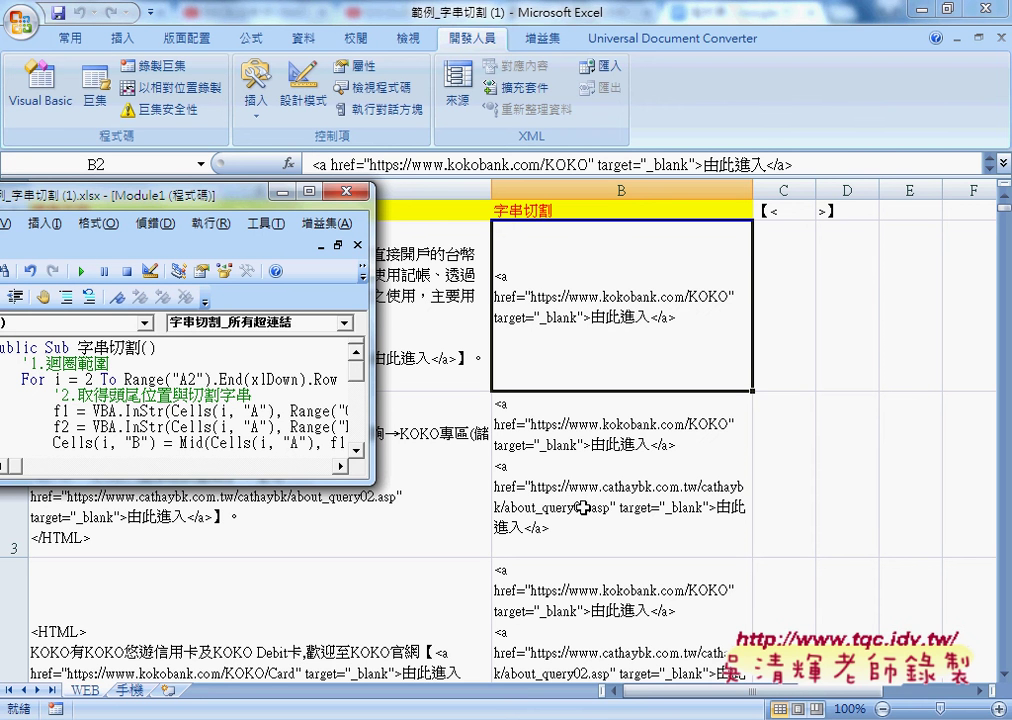
left_click_drag(369, 483, 636, 653)
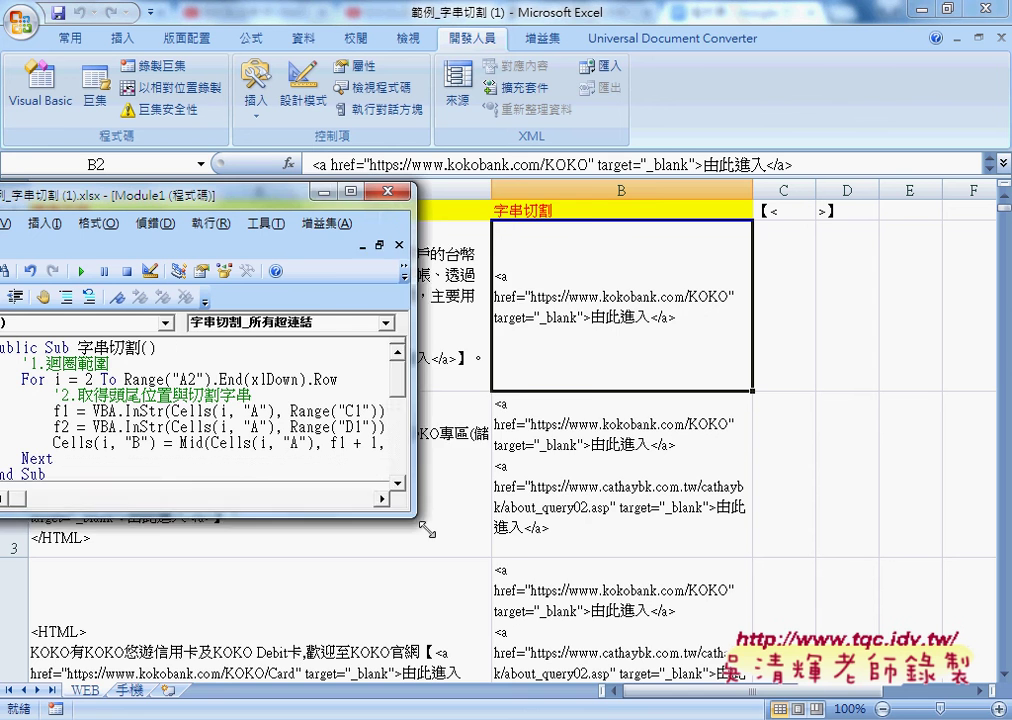
left_click(149, 578)
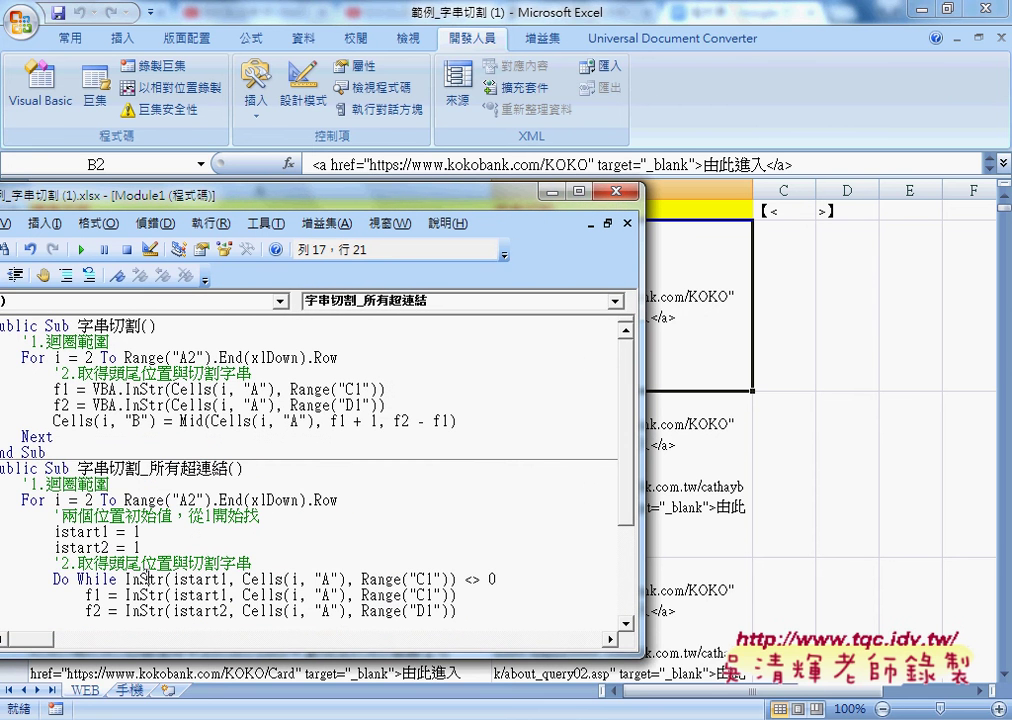
double_click(64, 579)
left_click_drag(76, 578, 117, 578)
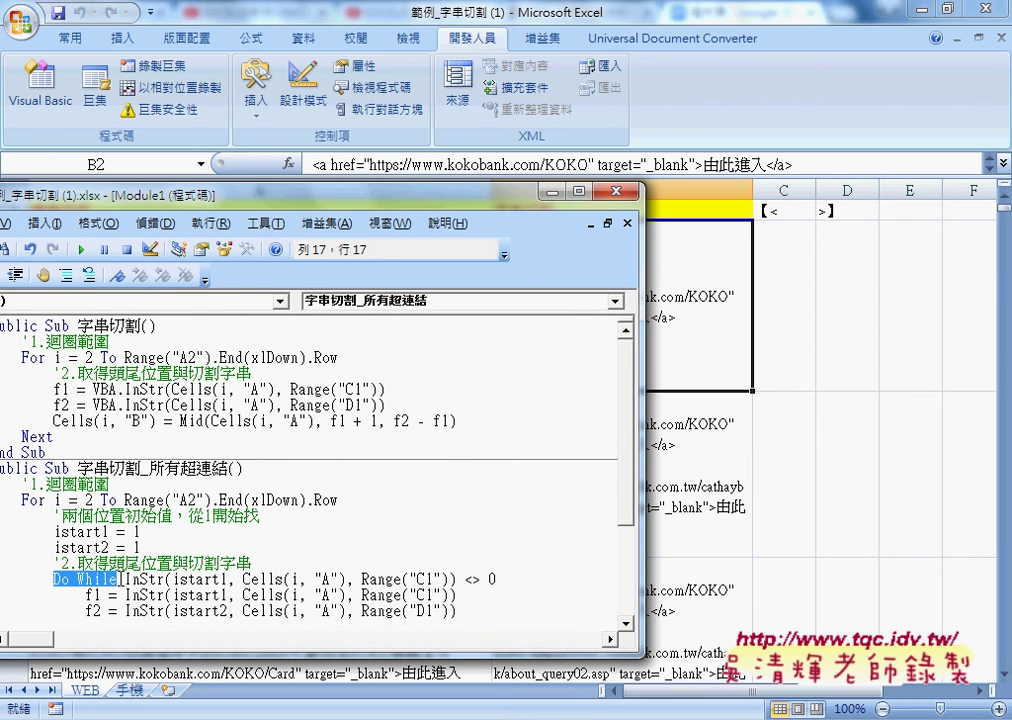
scroll(120, 577, "down", 1)
scroll(123, 577, "down", 1)
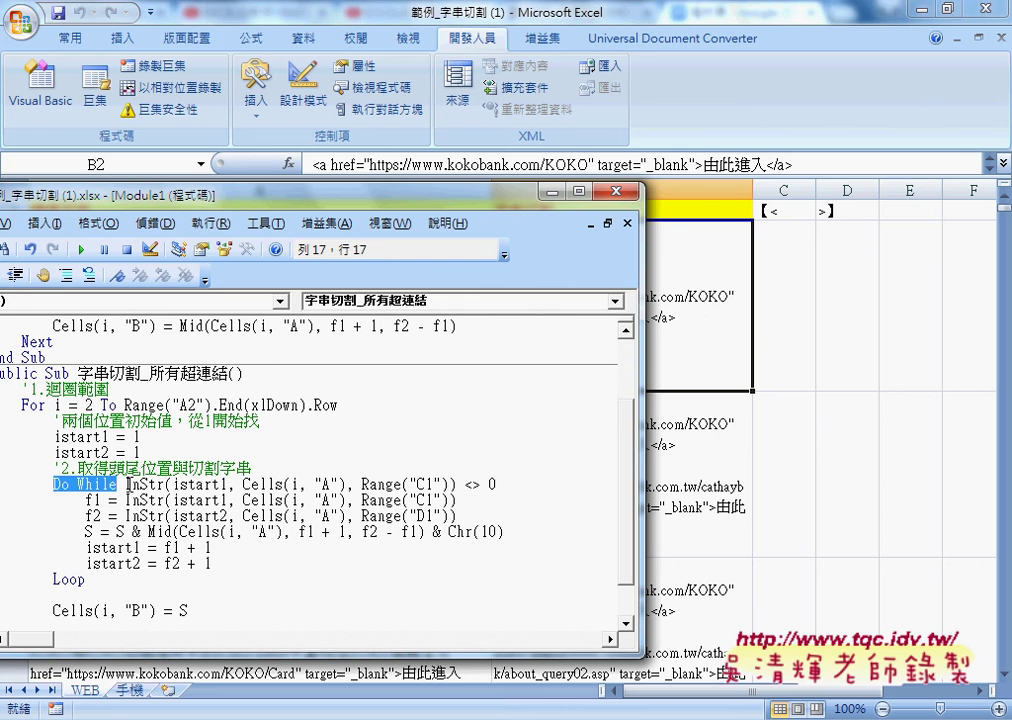
left_click_drag(124, 484, 488, 491)
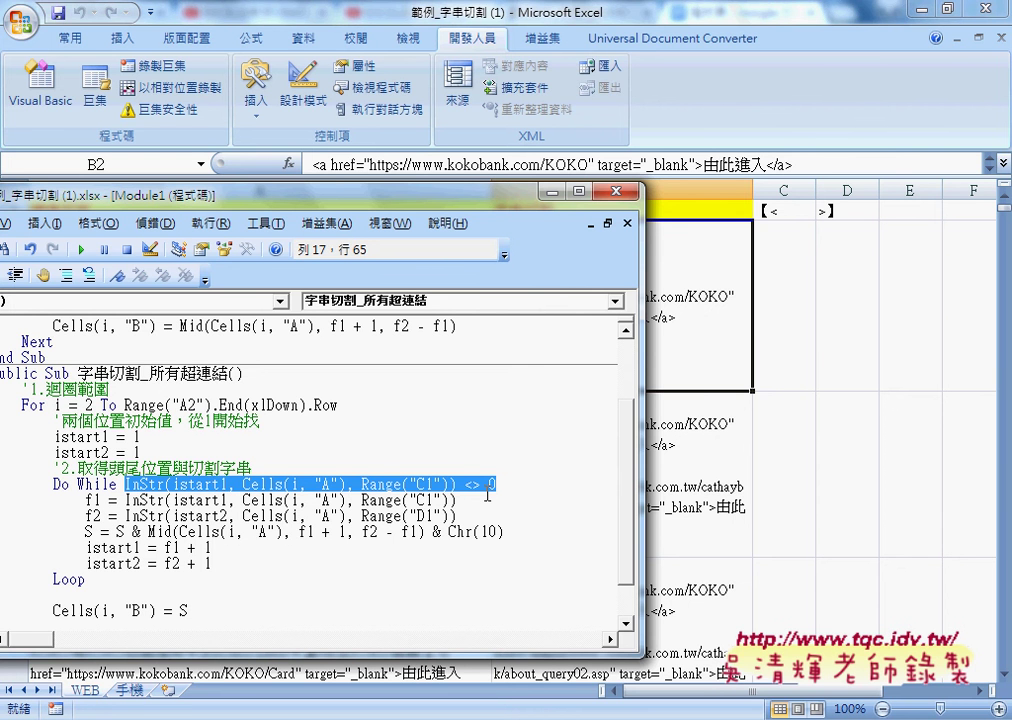
left_click_drag(336, 195, 486, 200)
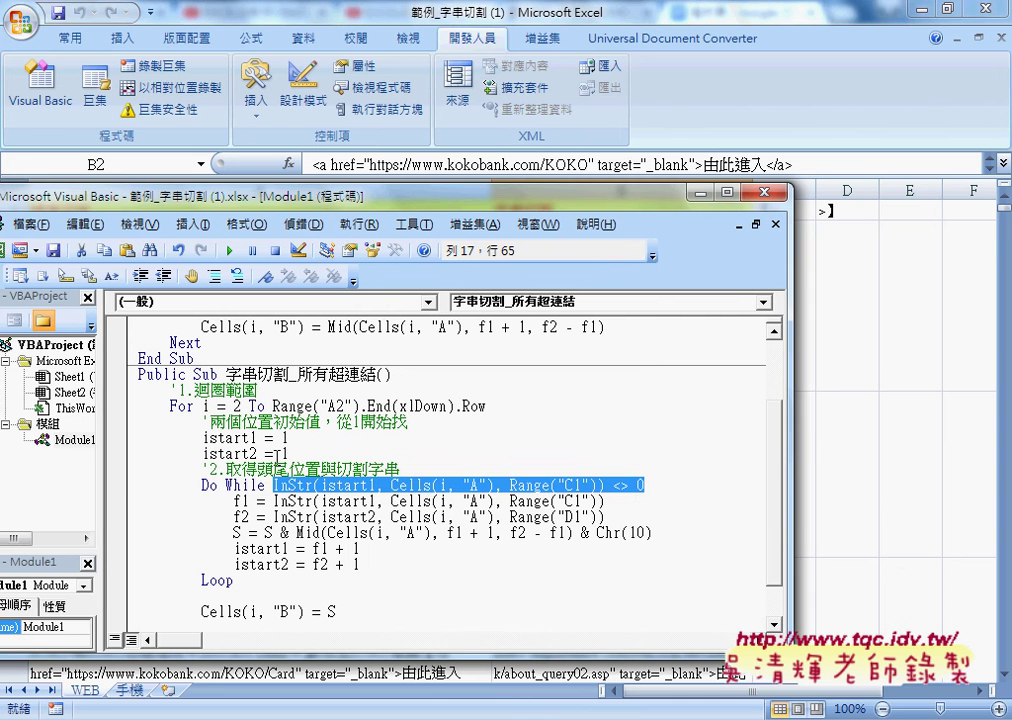
left_click_drag(264, 486, 201, 486)
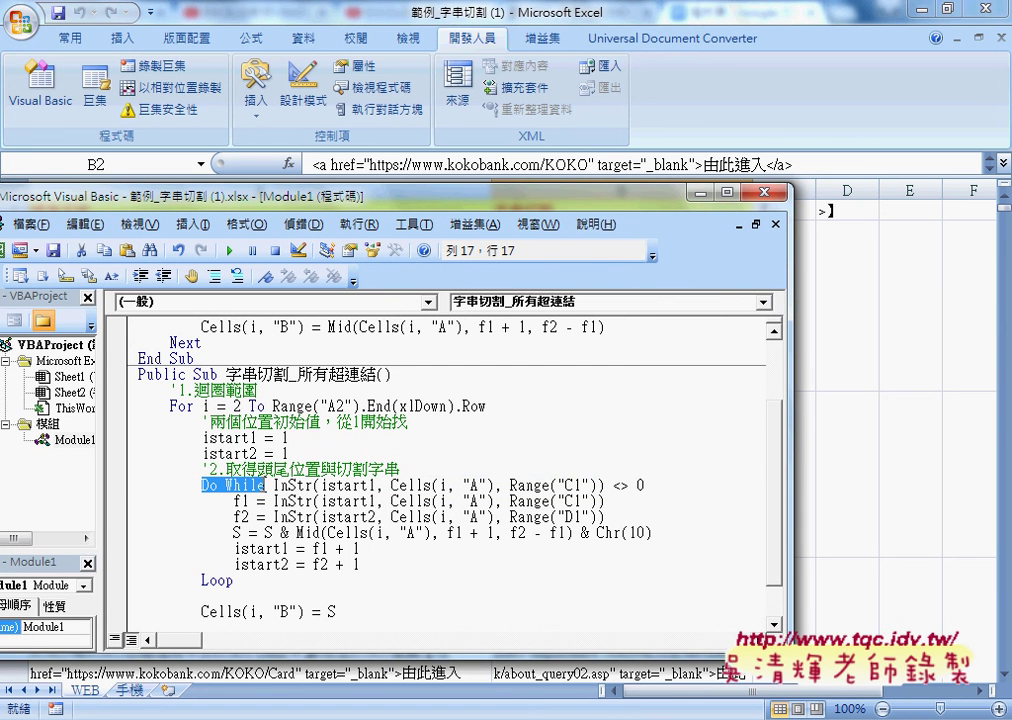
Step: Toggle a breakpoint on the Do While line and highlight its InStr condition
left_click(117, 486)
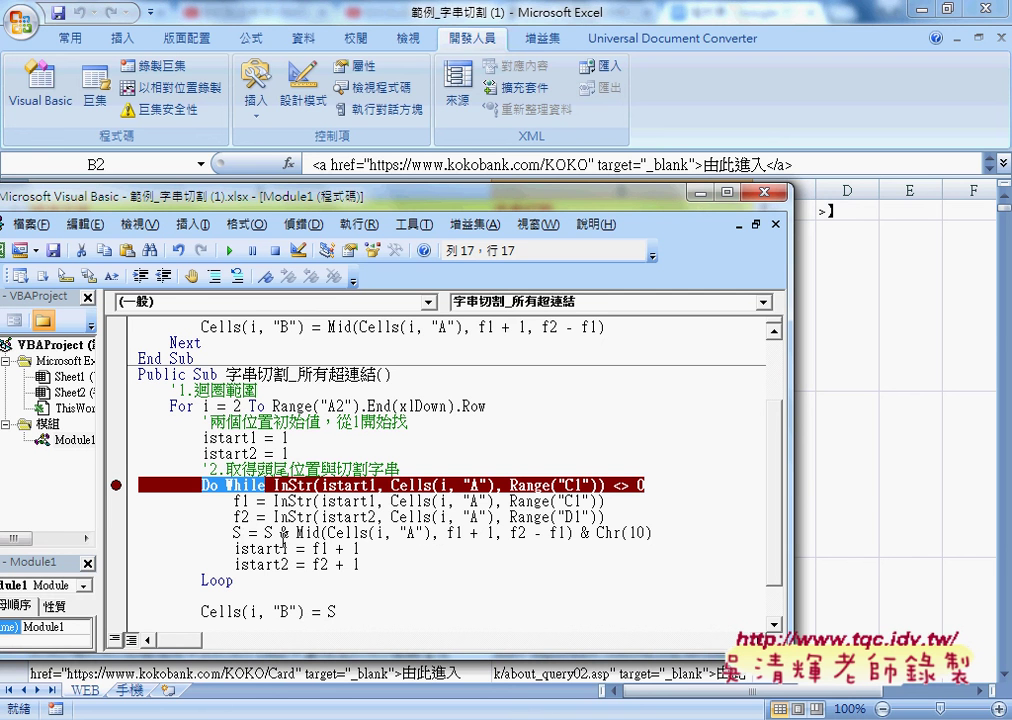
left_click_drag(274, 486, 648, 484)
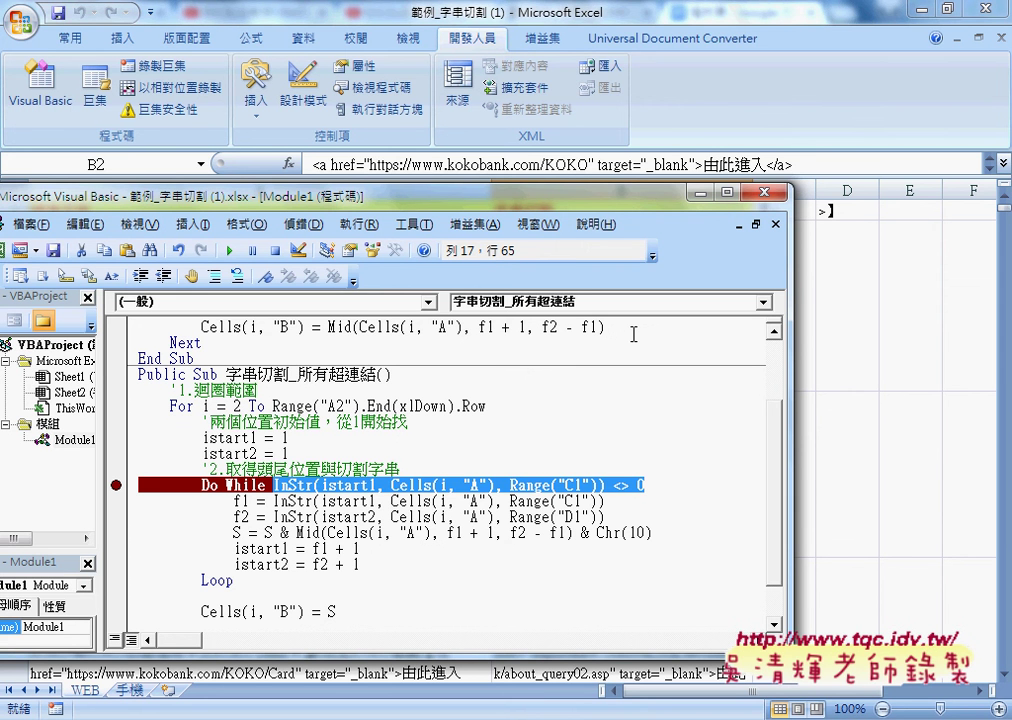
left_click(486, 406)
scroll(432, 415, "up", 2)
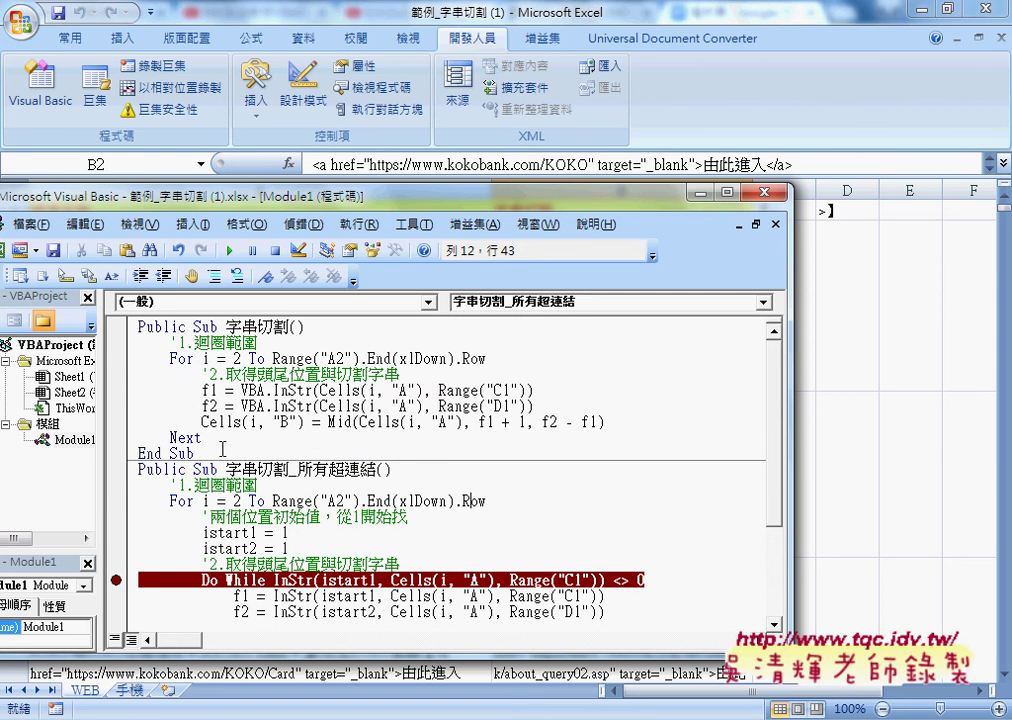
left_click_drag(196, 454, 138, 327)
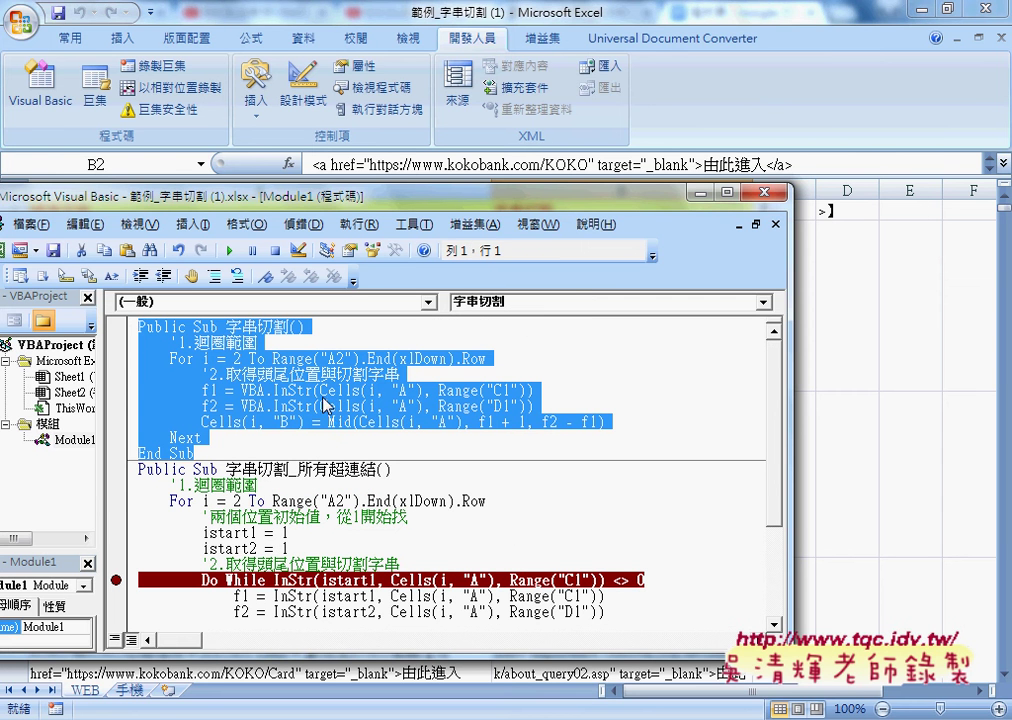
left_click(372, 437)
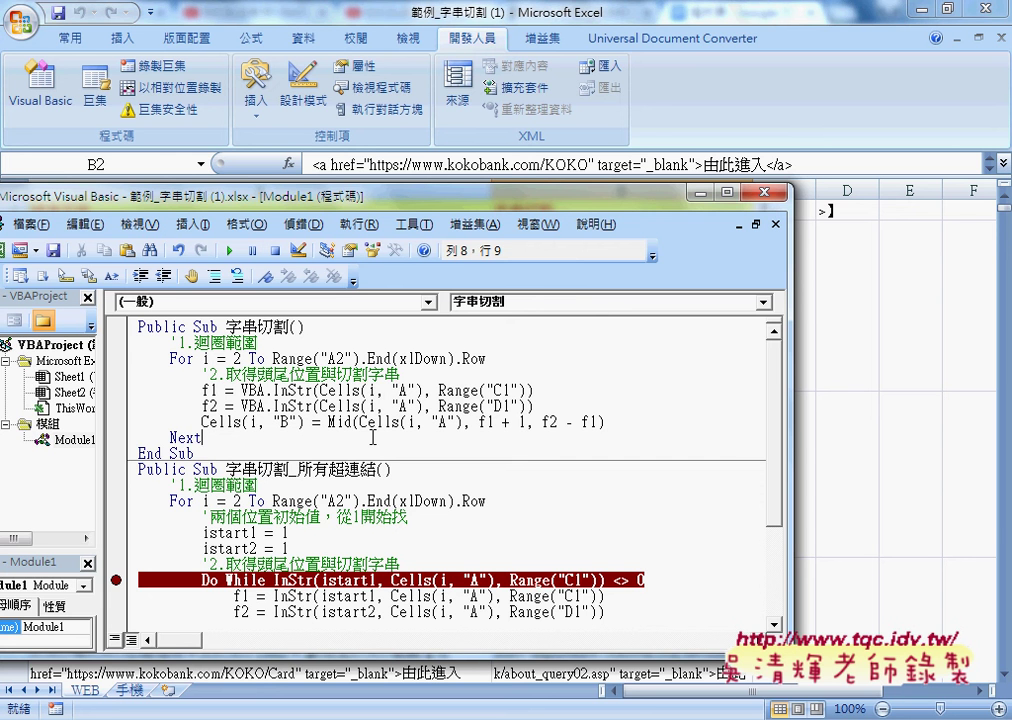
Step: Enlarge and reposition the code window, then clear the Do While line's breakpoint
left_click_drag(480, 187, 360, 97)
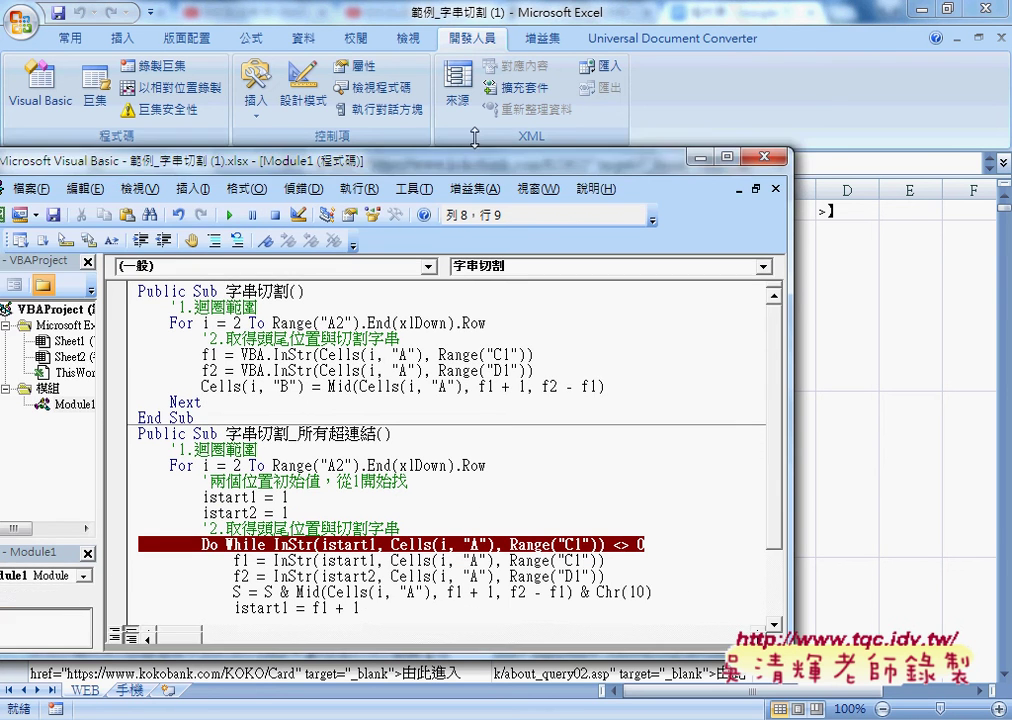
left_click_drag(495, 113, 600, 87)
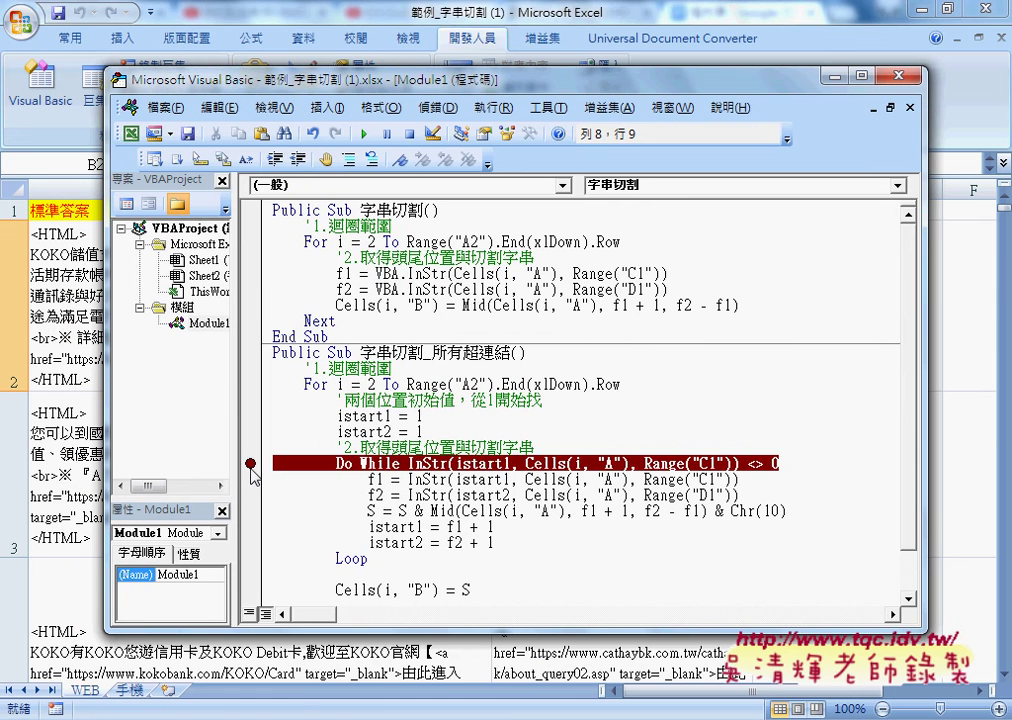
left_click(250, 464)
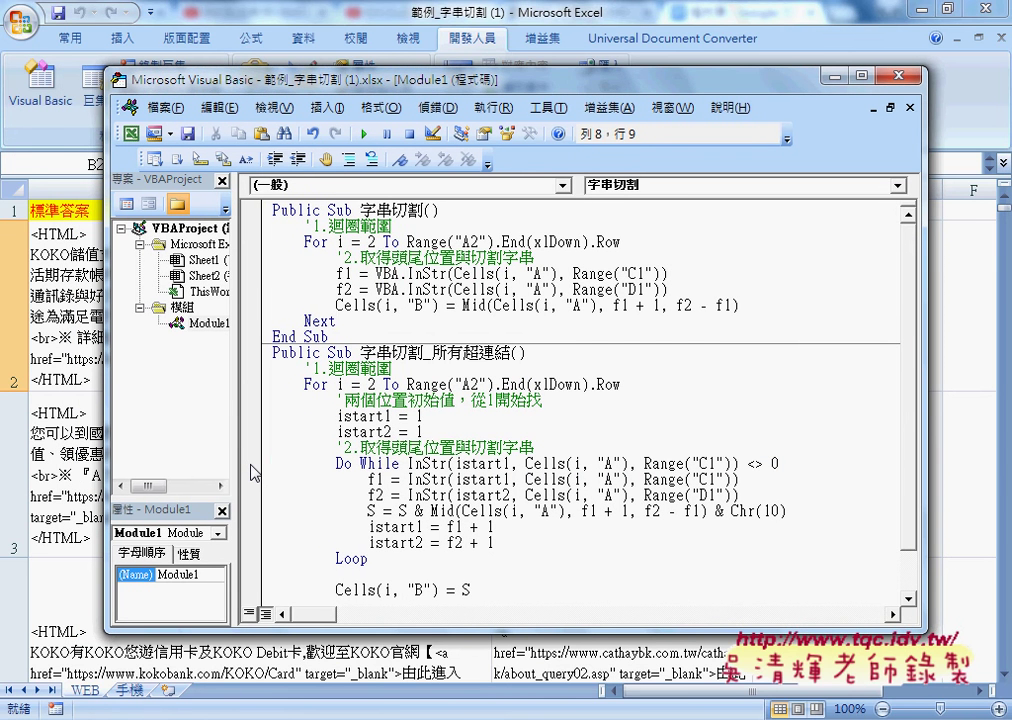